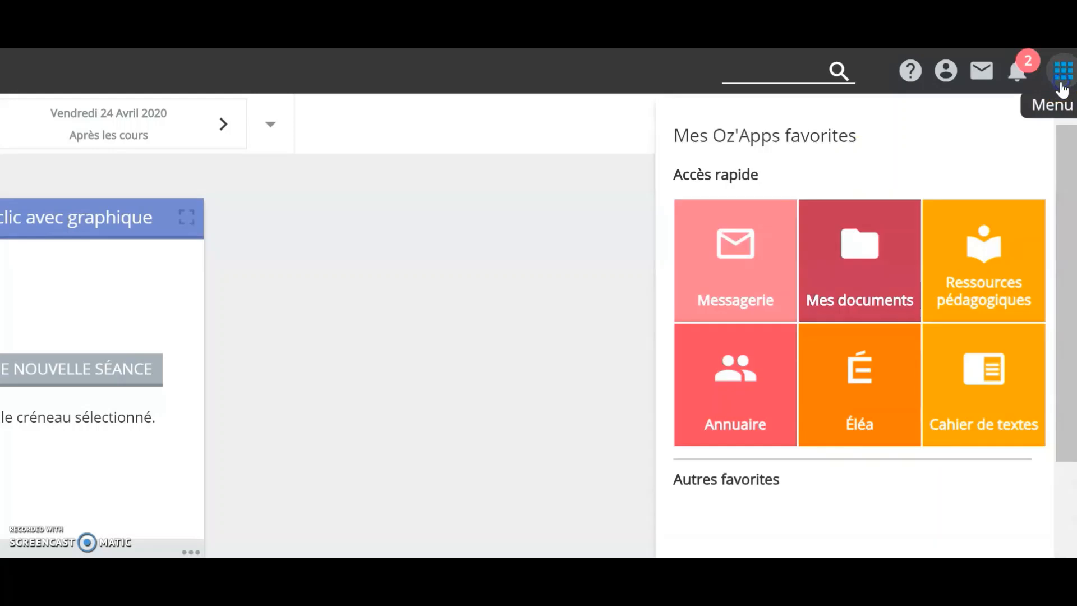
Open Éléa, expand the "Mes parcours" folder and open the "Escape Eléa" course.
left_click(870, 424)
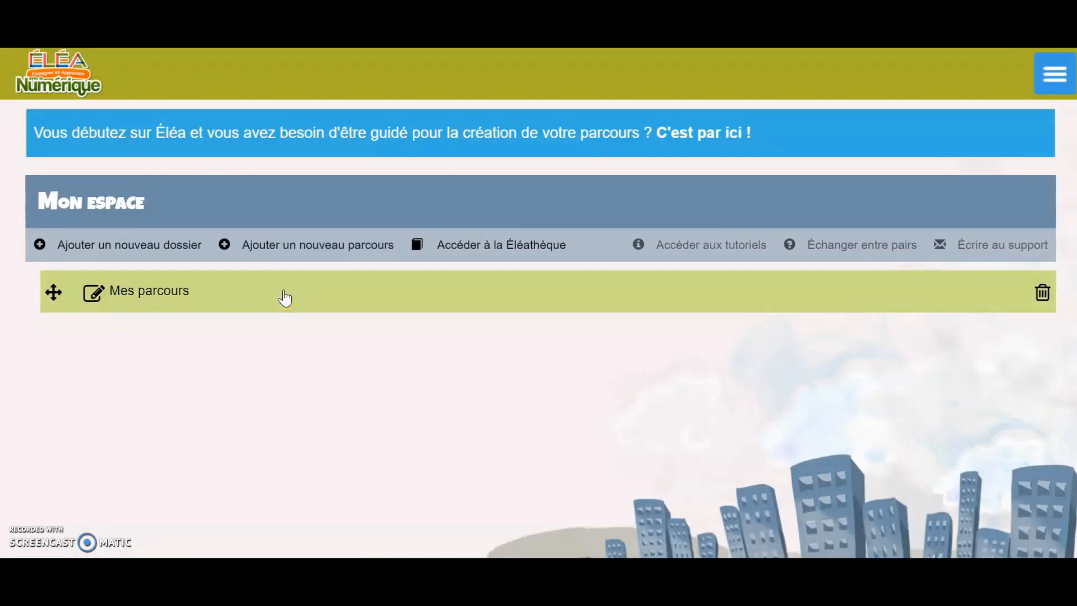
left_click(285, 297)
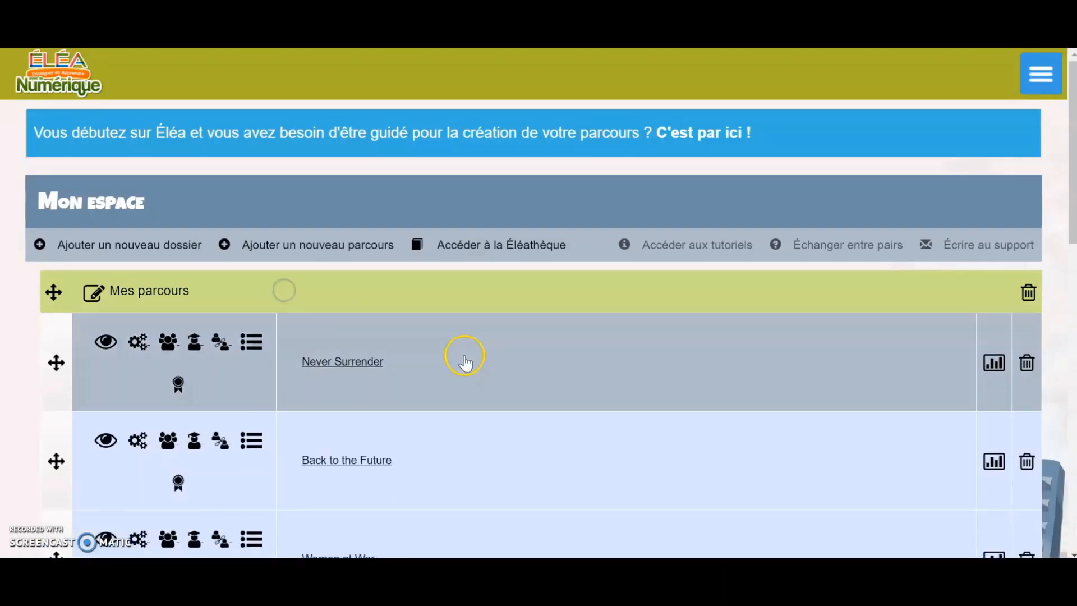
scroll(471, 370, "down", 5)
scroll(483, 378, "down", 3)
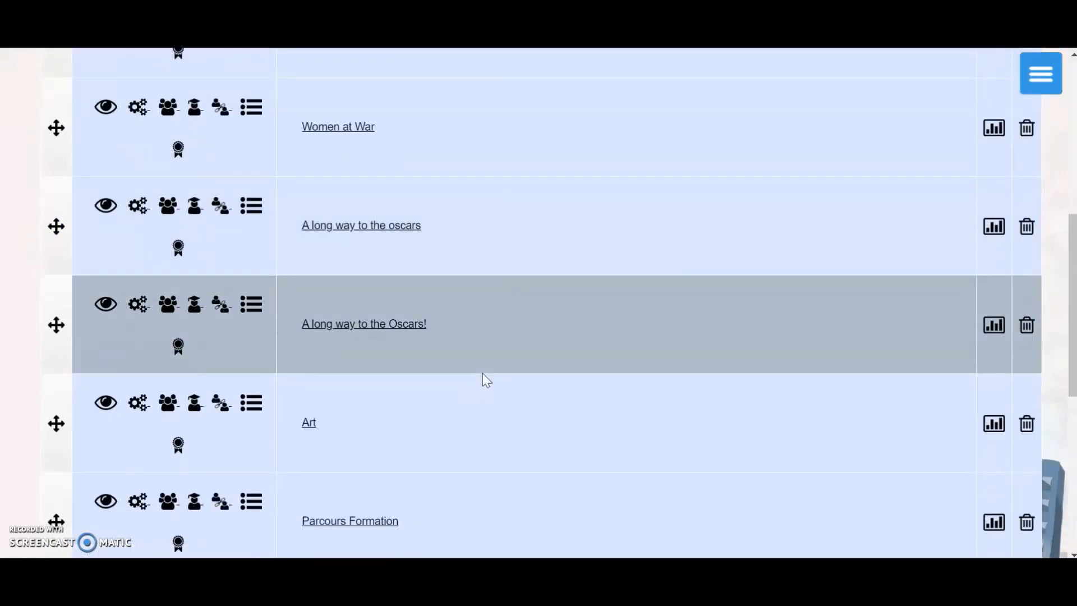
scroll(483, 379, "up", 8)
scroll(482, 373, "down", 11)
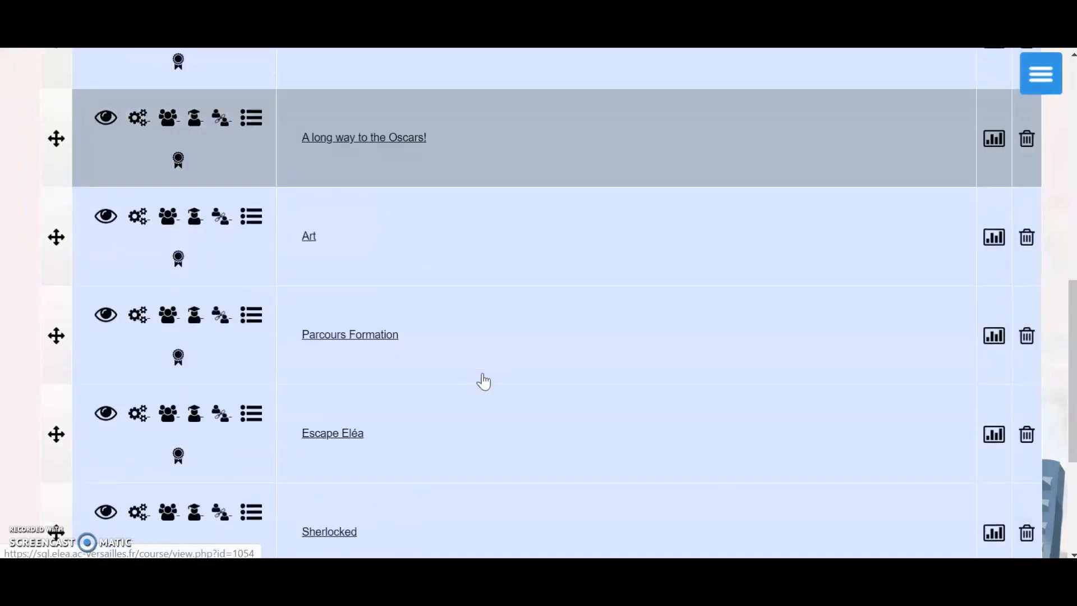
left_click(391, 345)
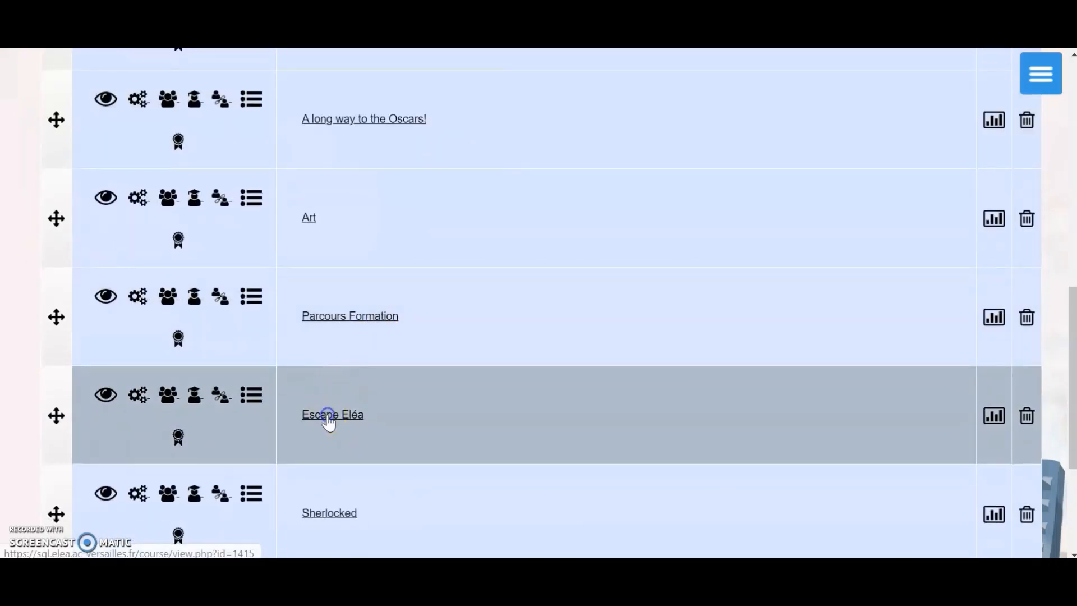
left_click(328, 417)
Examine the course page from the introduction and planet progress map down to the hidden designer notes and the activities.
scroll(748, 212, "down", 2)
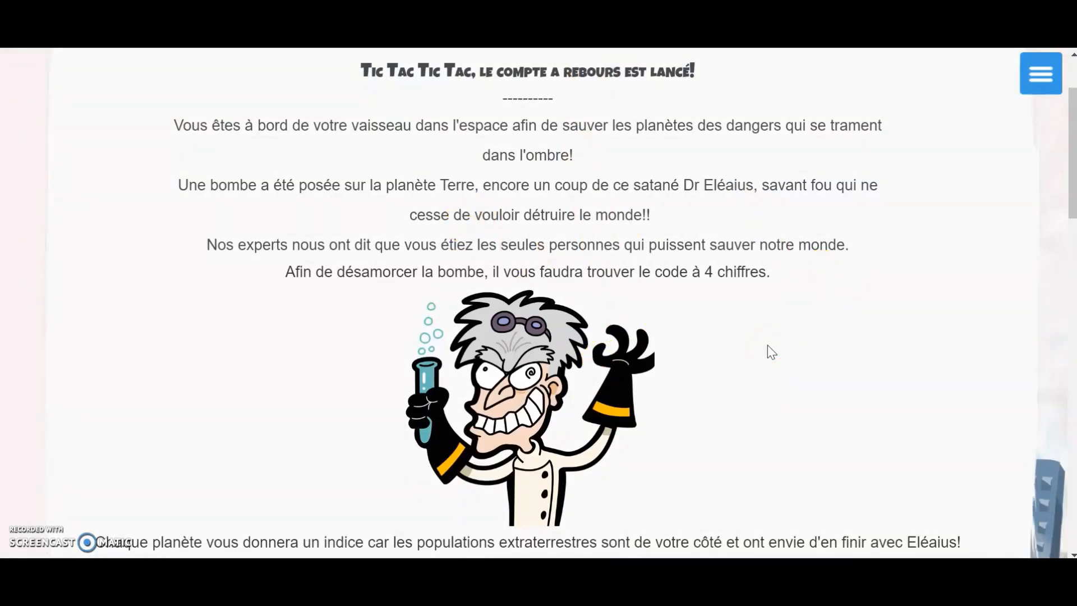
left_click(847, 429)
scroll(699, 421, "down", 9)
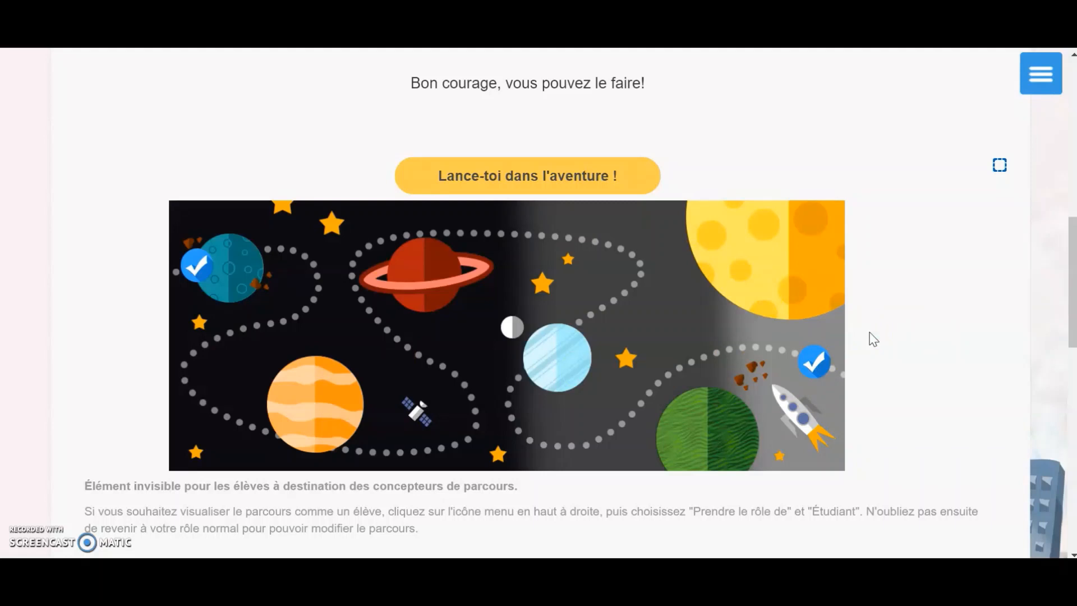
scroll(872, 338, "down", 1)
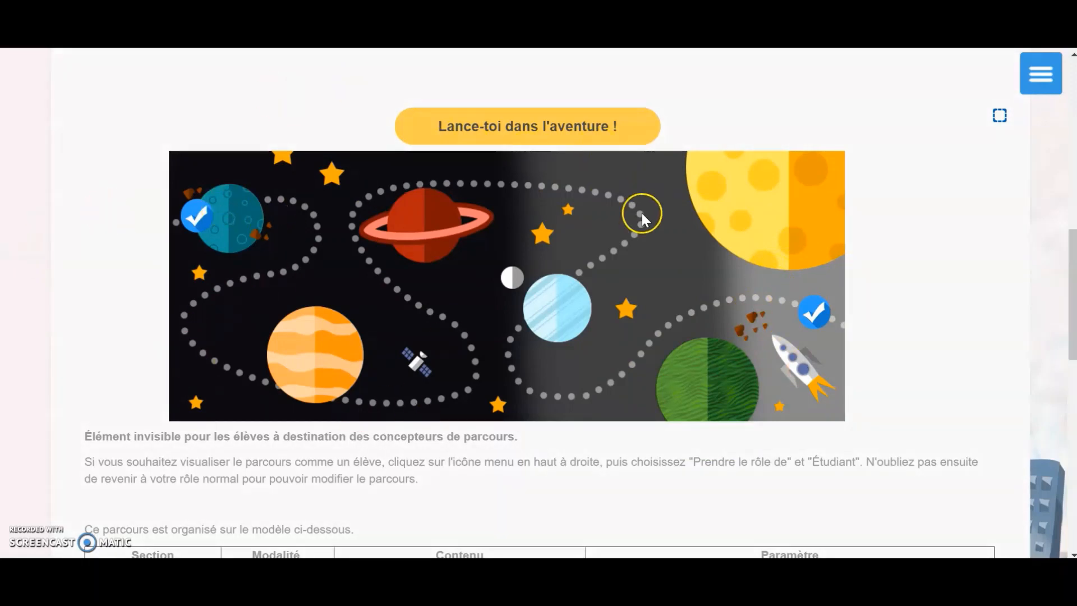
scroll(914, 352, "down", 10)
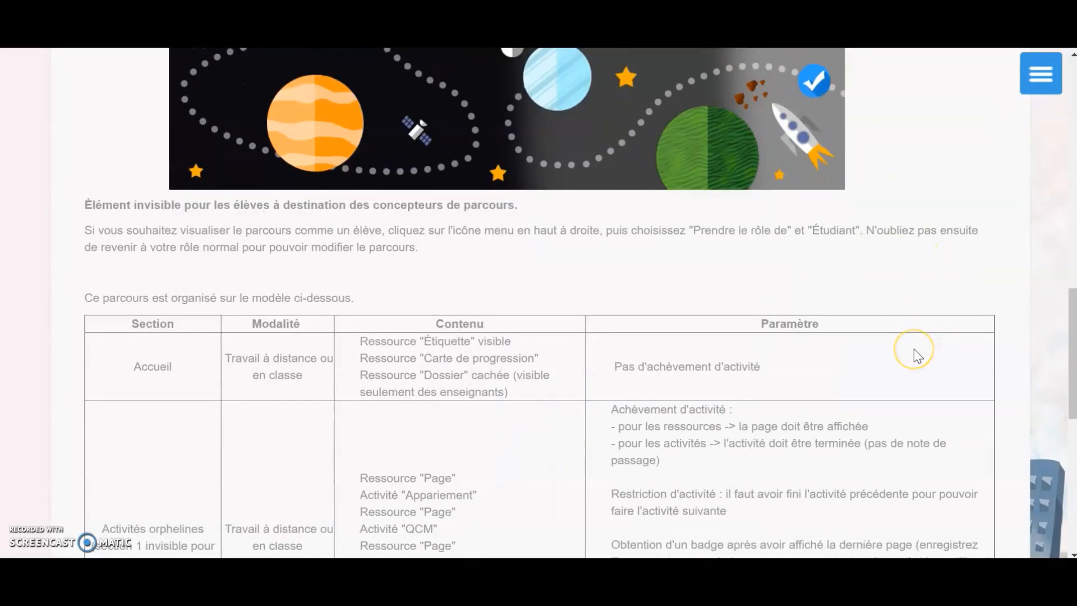
scroll(635, 422, "down", 3)
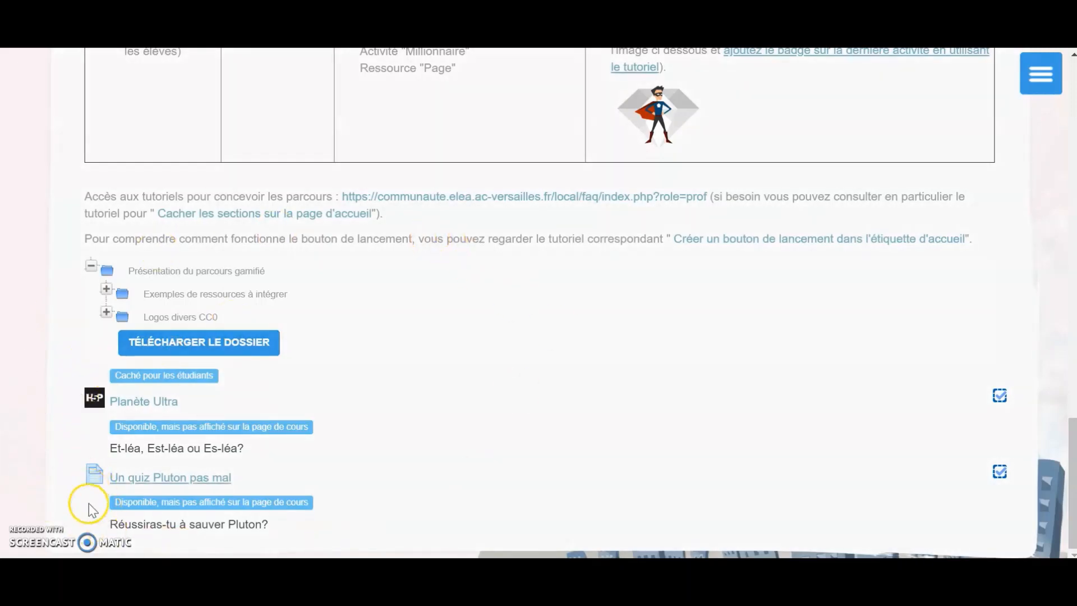
scroll(543, 319, "up", 12)
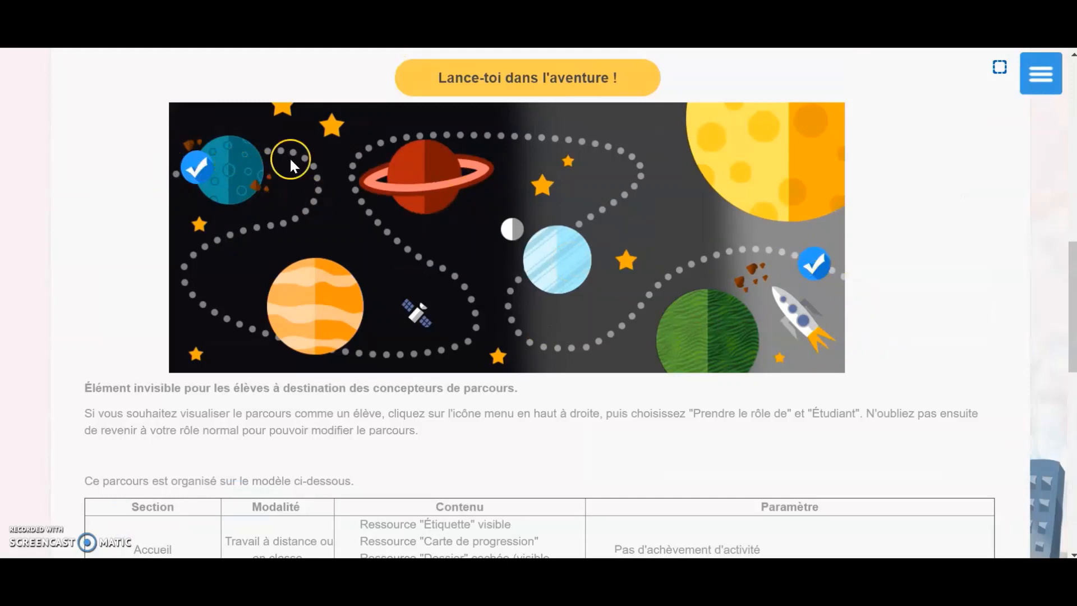
scroll(872, 298, "up", 2)
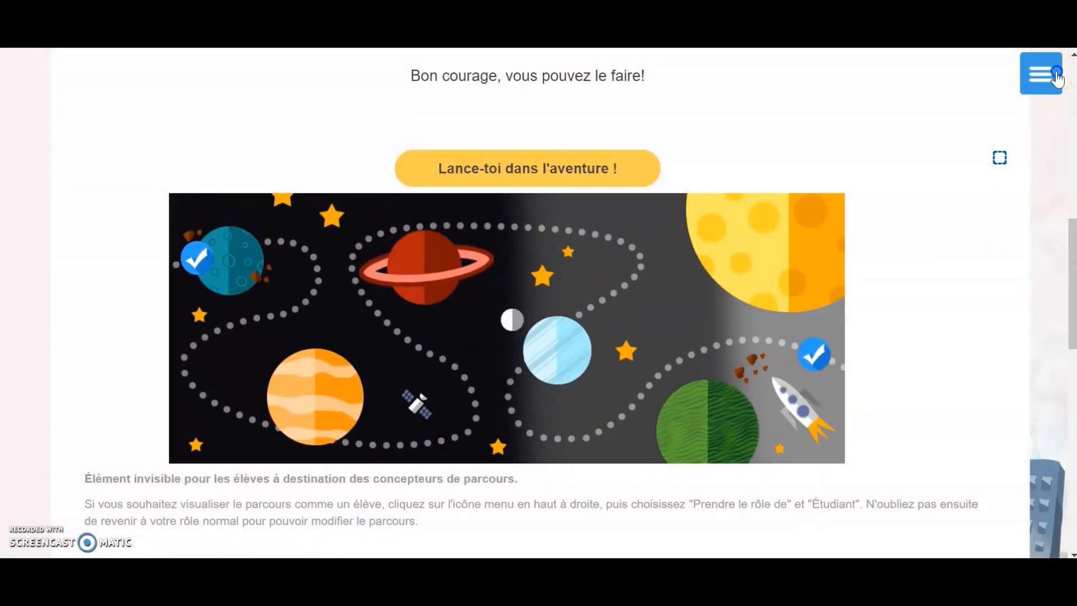
Take on the "Étudiant" role to view the course as a student.
left_click(1041, 91)
left_click(952, 171)
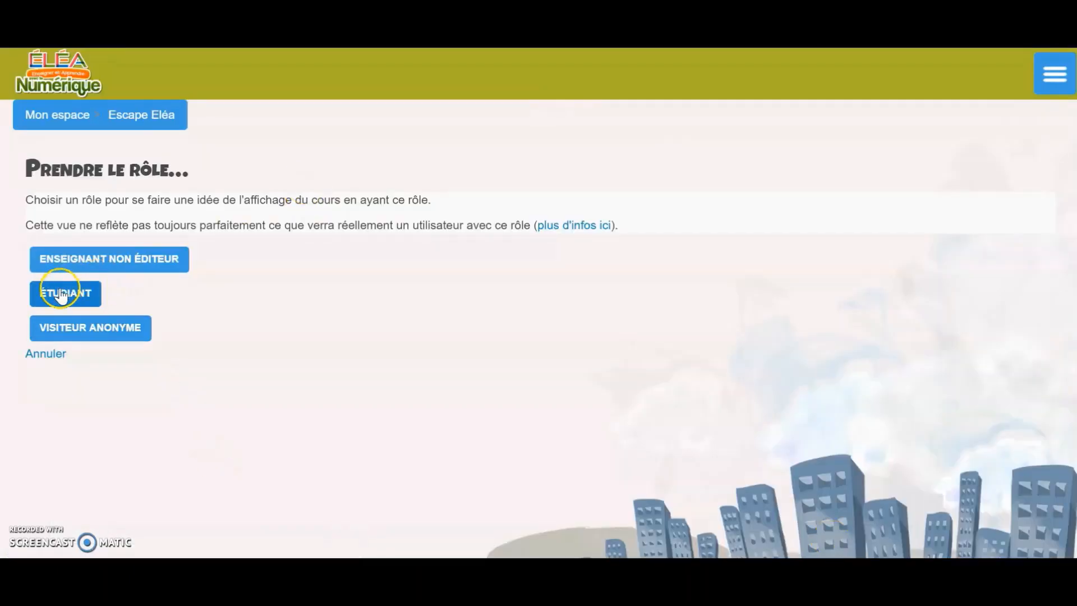
left_click(62, 294)
Examine the student view of the course page, from the introduction text to the planet progress map.
scroll(889, 301, "down", 6)
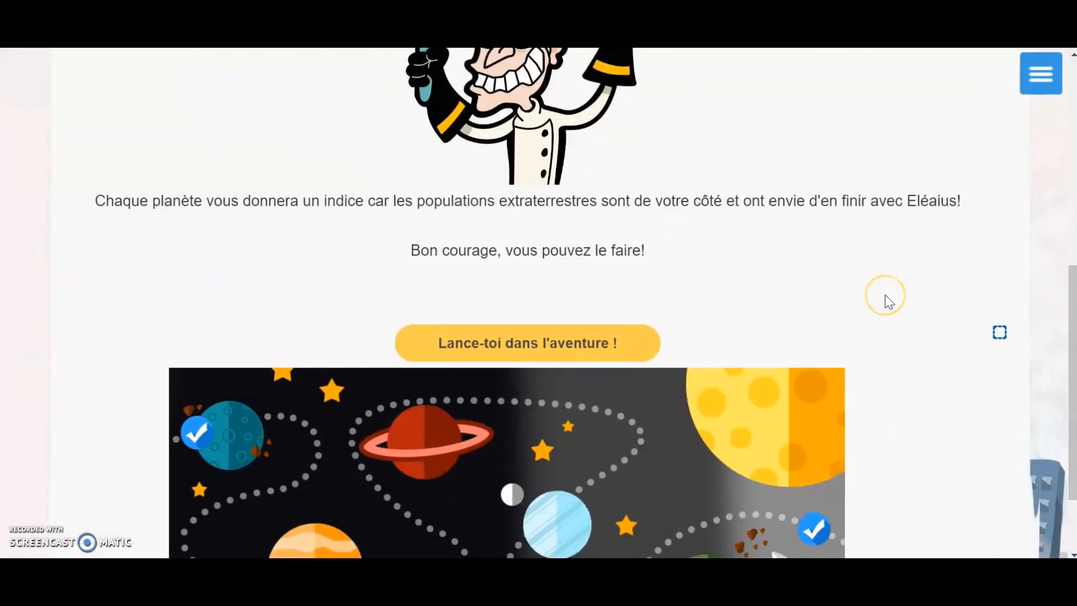
scroll(889, 302, "down", 2)
scroll(889, 301, "up", 8)
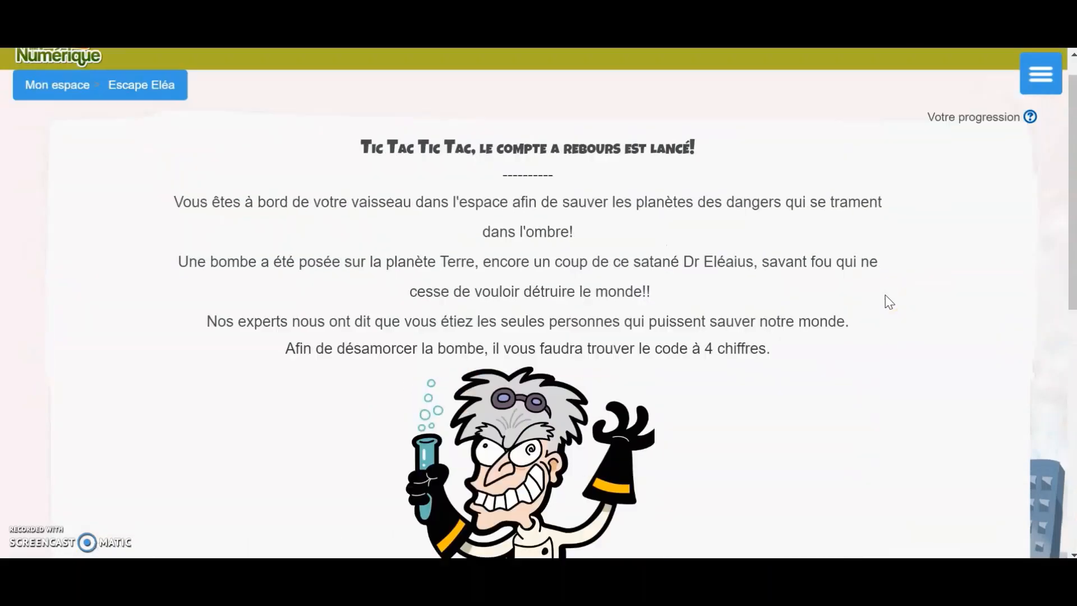
scroll(889, 301, "down", 8)
scroll(889, 302, "up", 6)
left_click(505, 106)
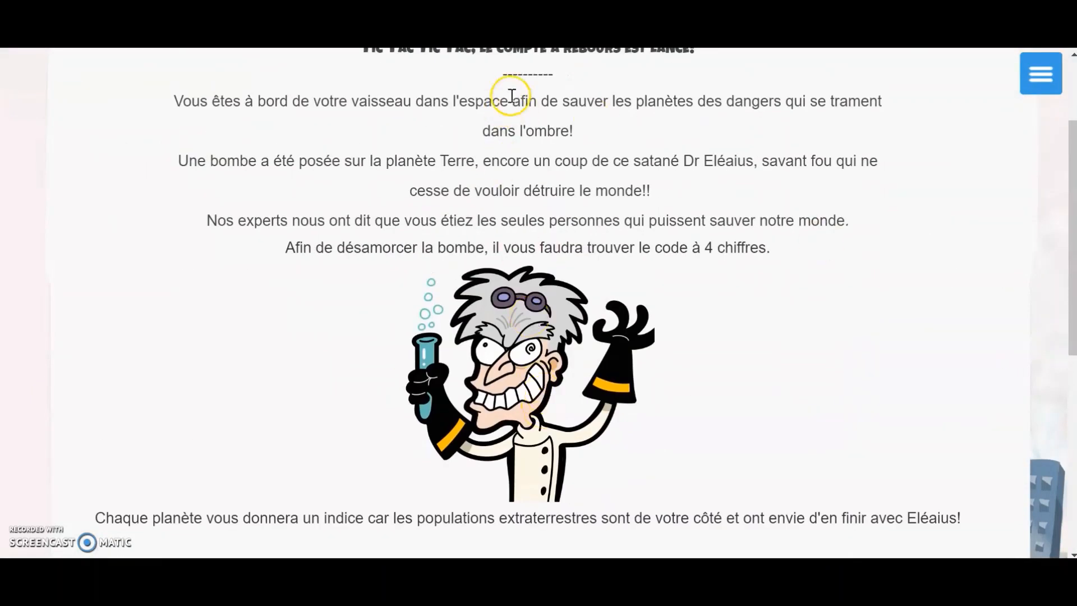
scroll(512, 96, "down", 3)
scroll(522, 356, "down", 4)
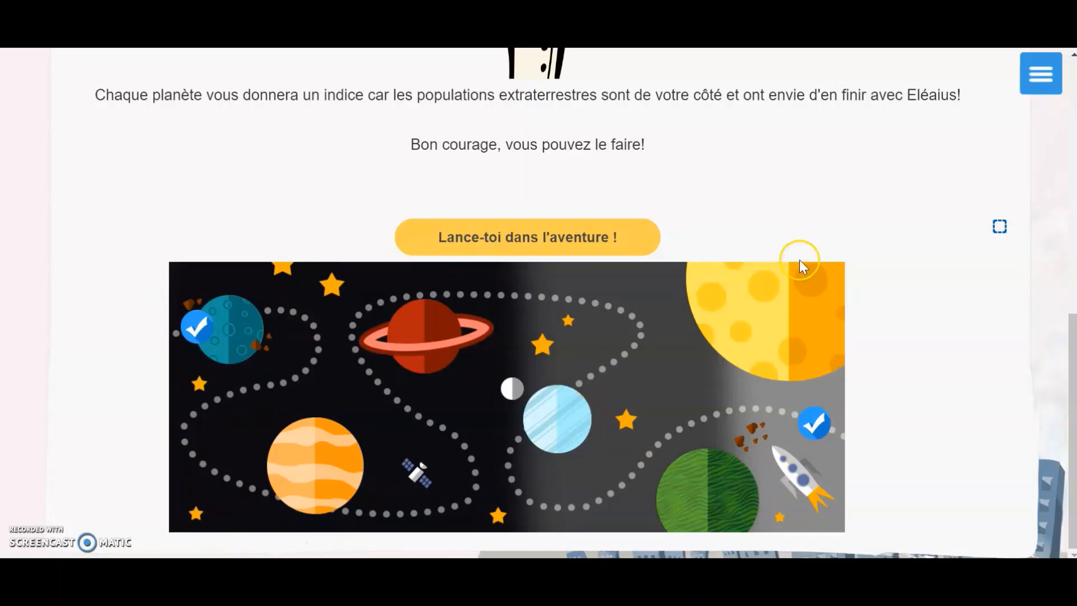
Return to the normal role and turn on edit mode for the course.
scroll(800, 261, "up", 5)
left_click(1040, 73)
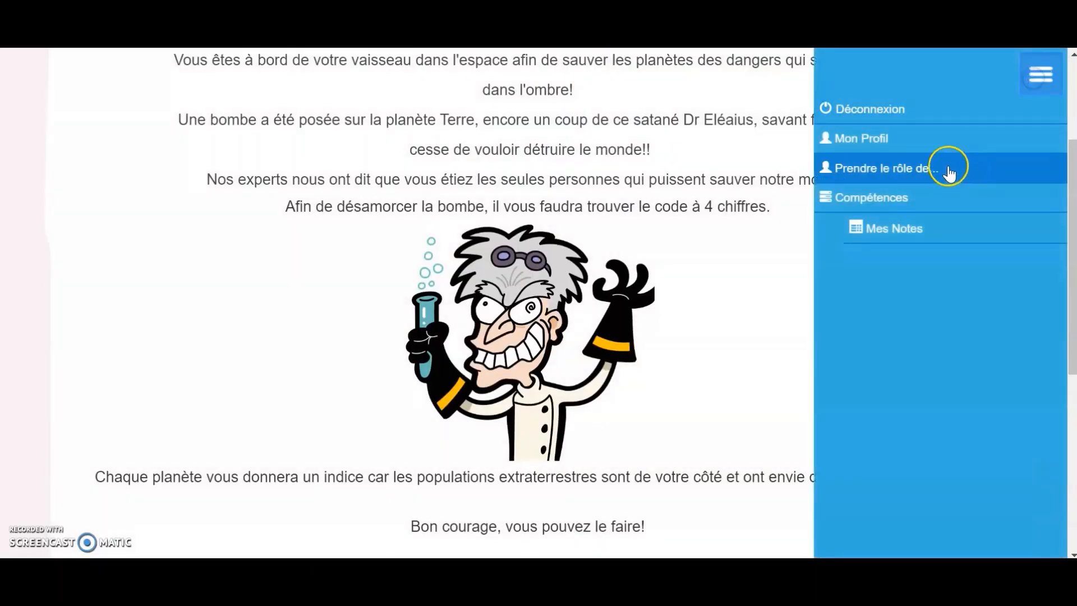
left_click(949, 171)
left_click(112, 261)
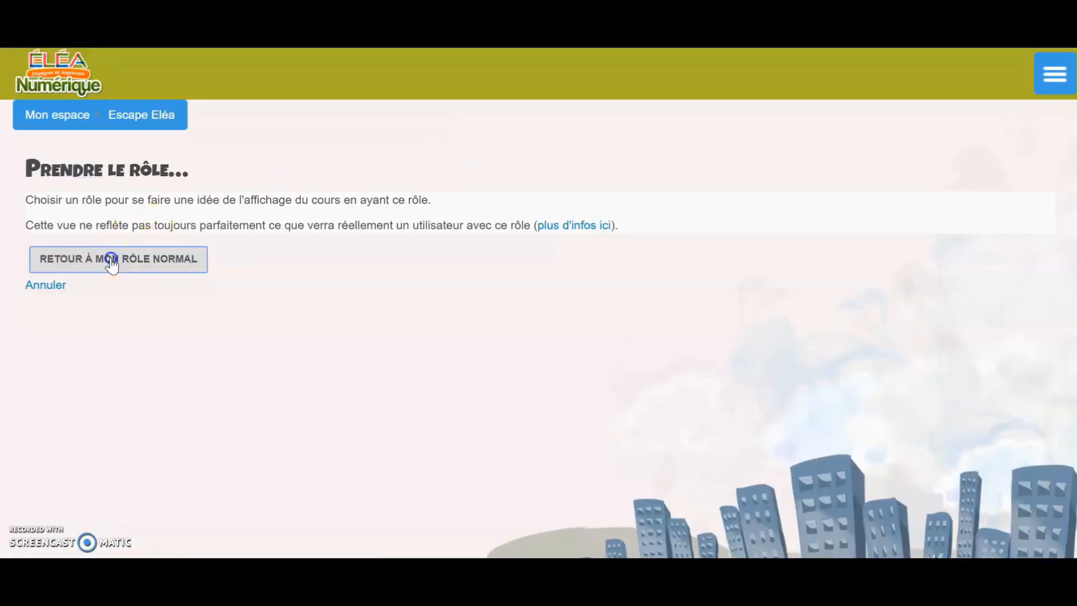
left_click(1003, 129)
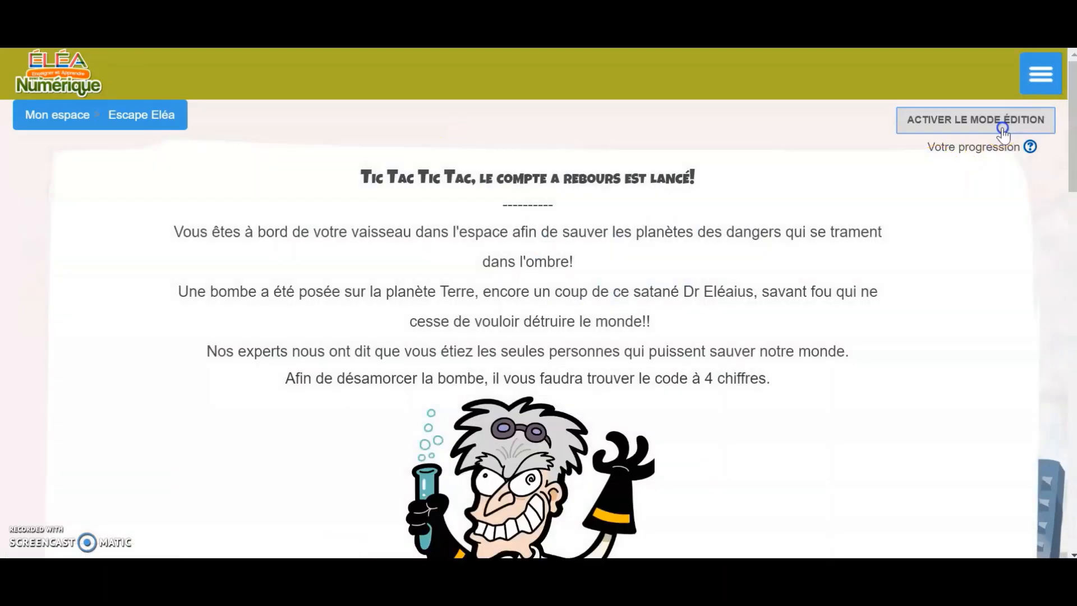
View the "Un quiz Pluton pas mal" page among the course activities, and return to the "Escape Eléa" course.
scroll(926, 190, "down", 6)
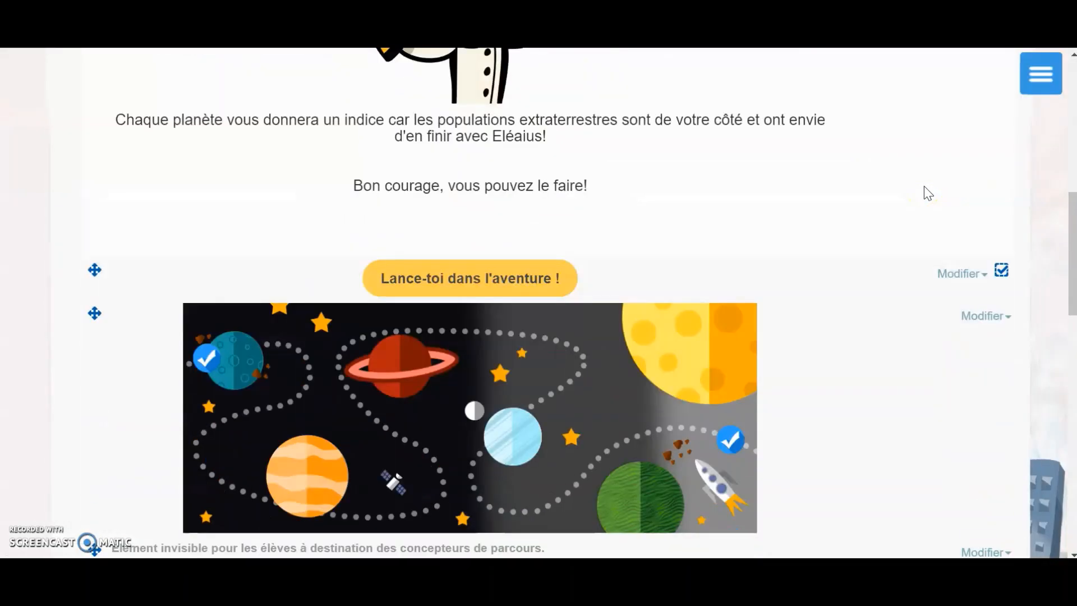
scroll(926, 190, "down", 10)
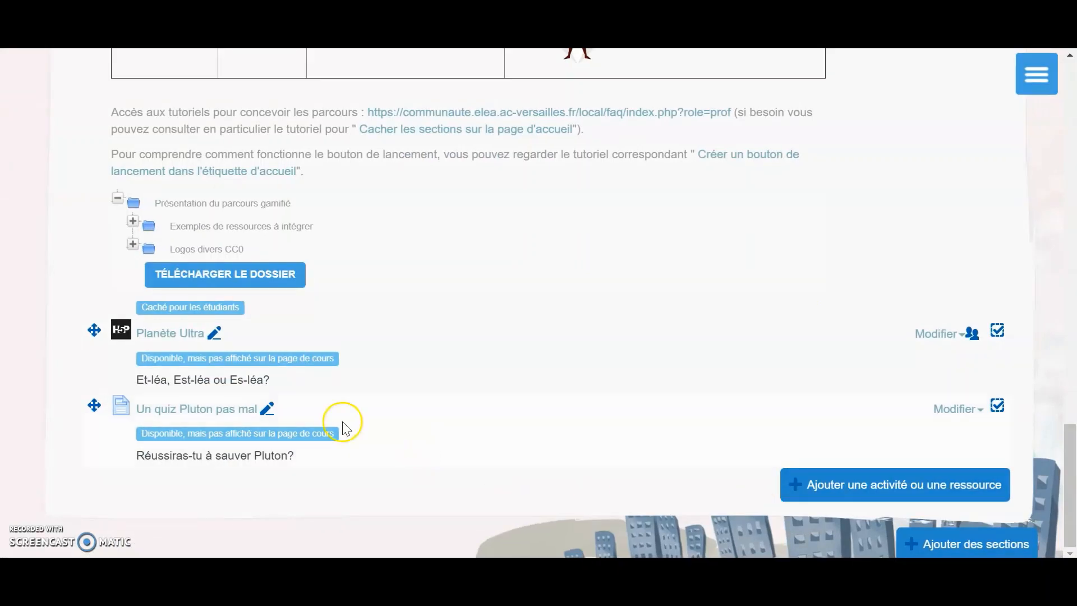
left_click(174, 410)
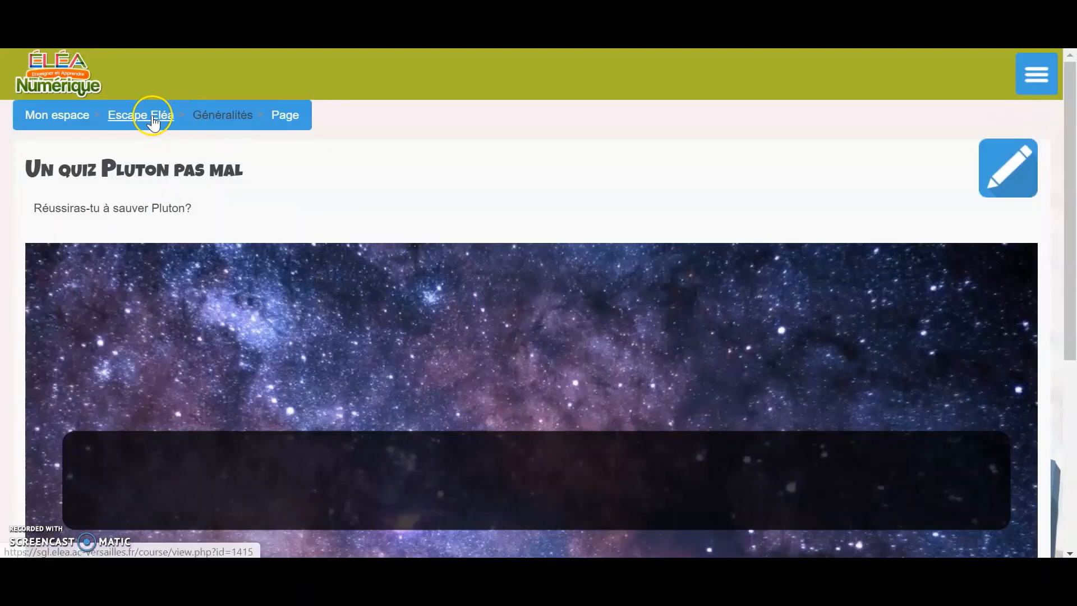
scroll(230, 278, "down", 5)
scroll(230, 278, "up", 4)
left_click(143, 70)
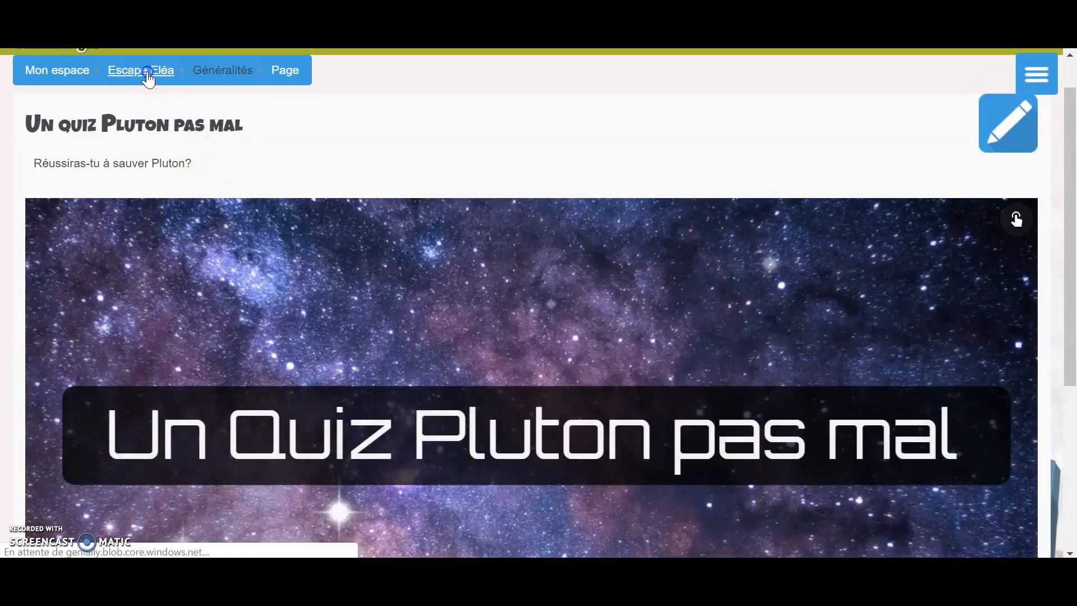
Open the "Planète Ultra" activity, fill its blanks with "est", "es" and "es", and check the answers.
scroll(275, 230, "down", 15)
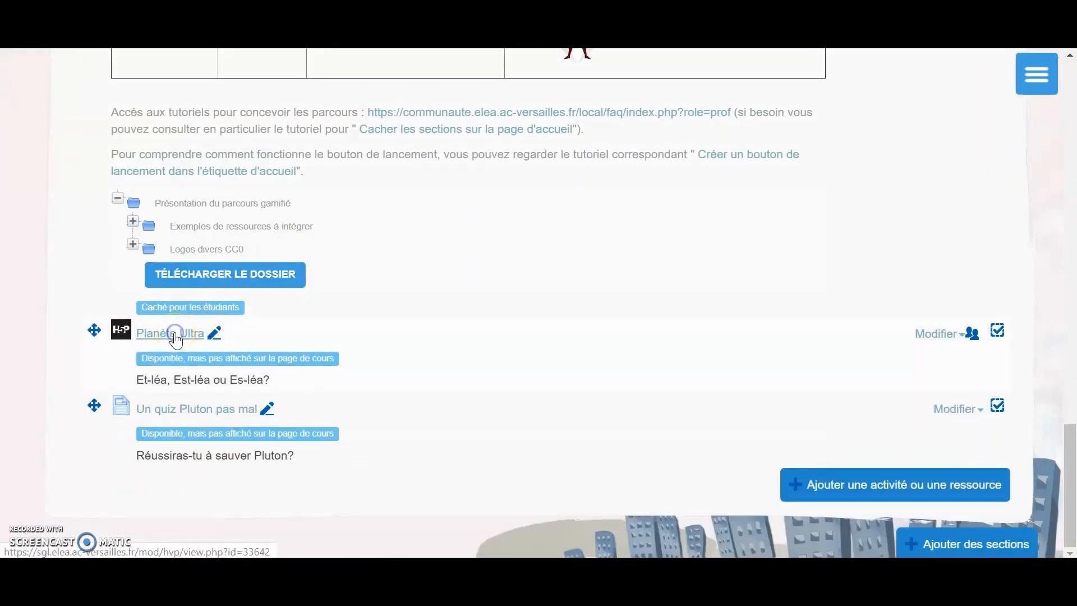
left_click(175, 337)
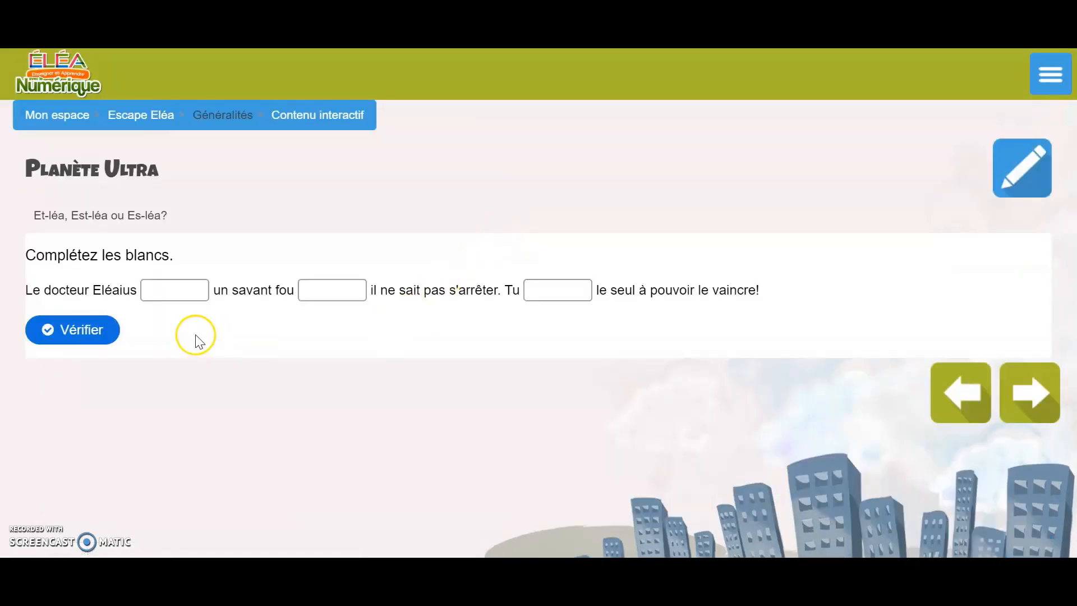
left_click(176, 294)
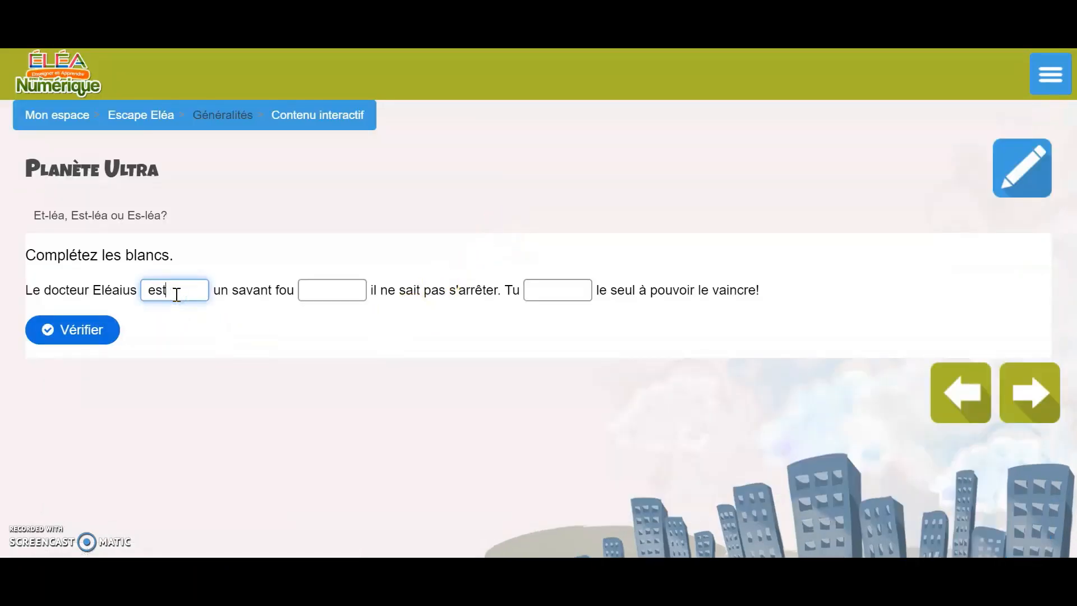
key("Tab")
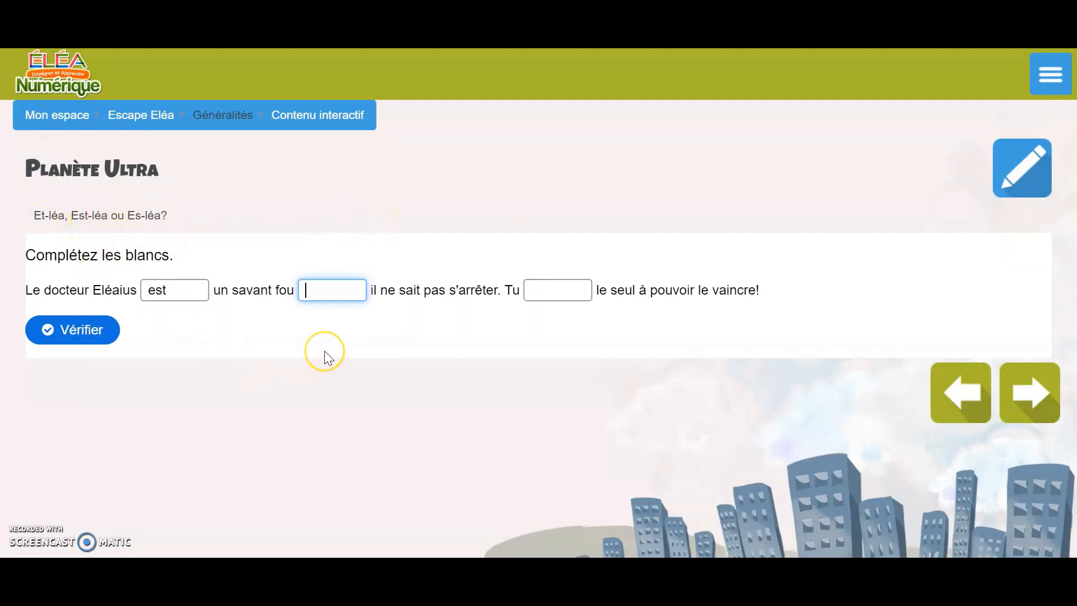
type("es")
key("Tab")
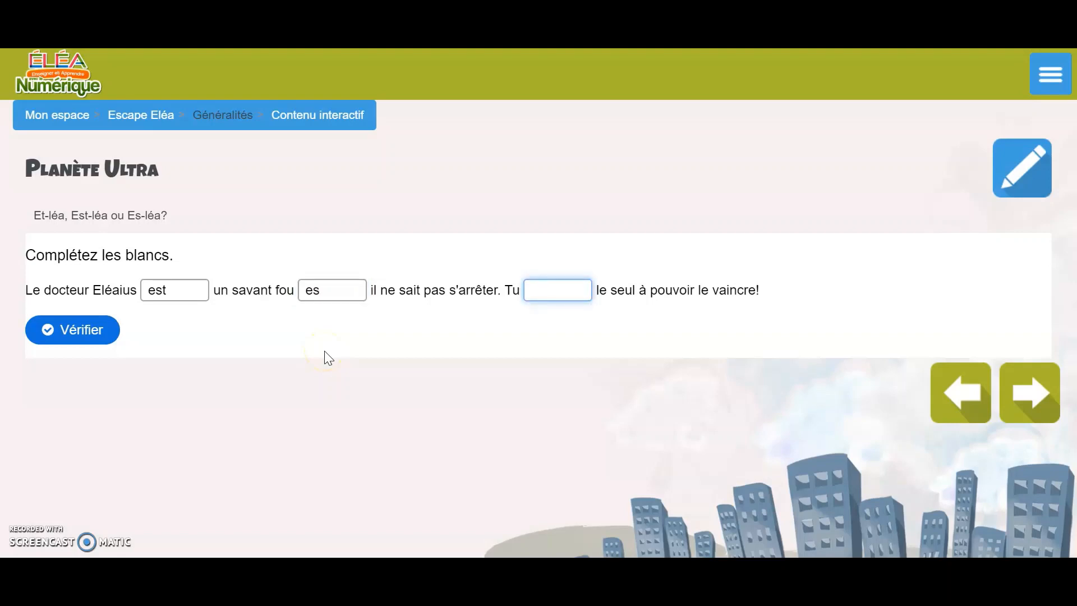
type("es")
left_click(74, 337)
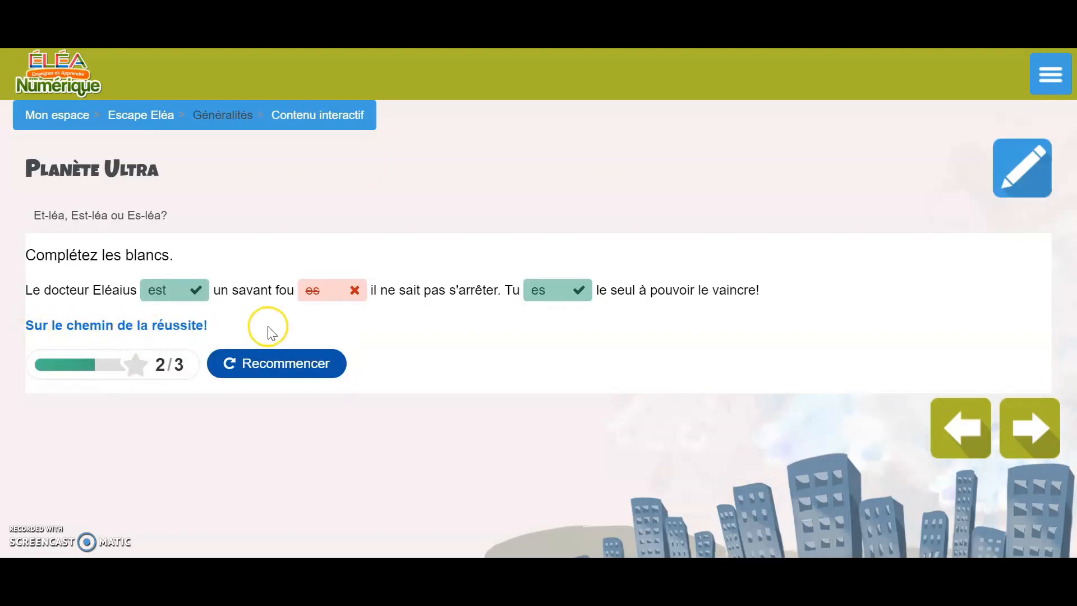
Restart the exercise, fill the blanks with "est", "et" and "es", and check the answers.
left_click(292, 366)
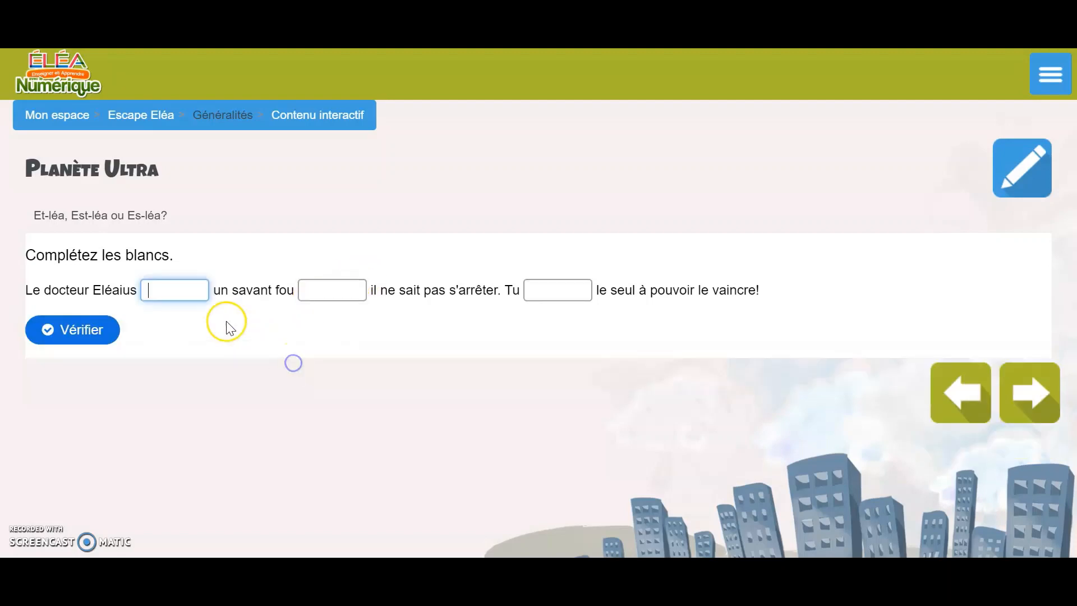
type("est")
key("Tab")
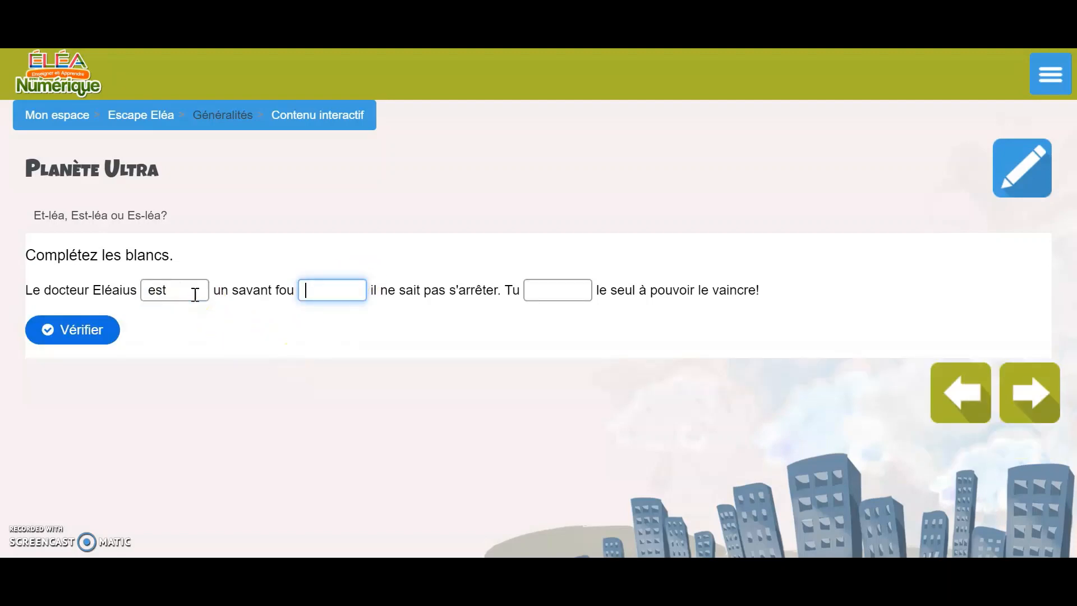
key("Tab")
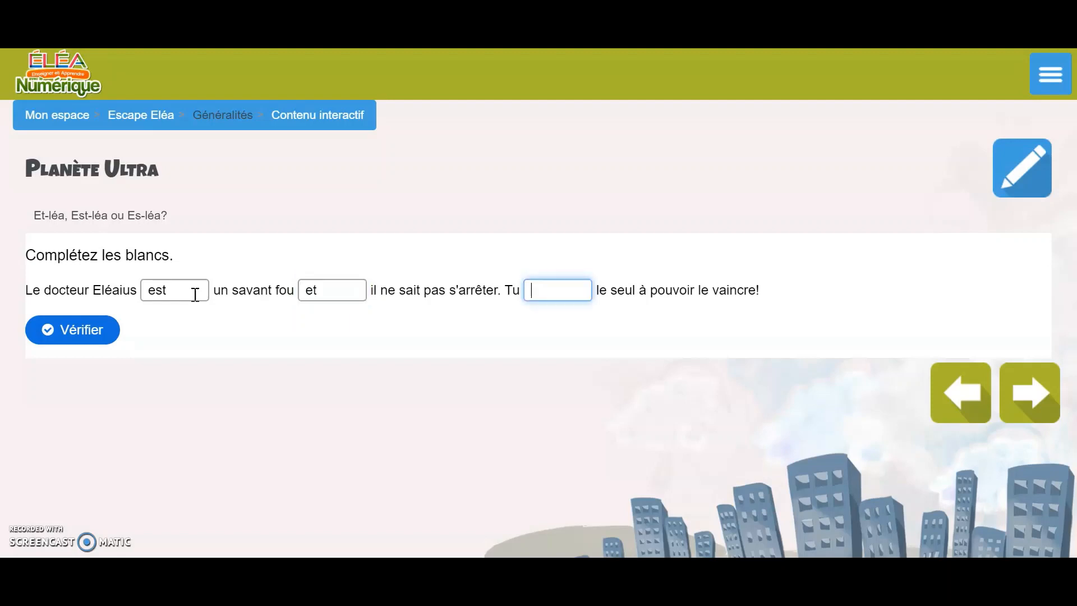
left_click(79, 334)
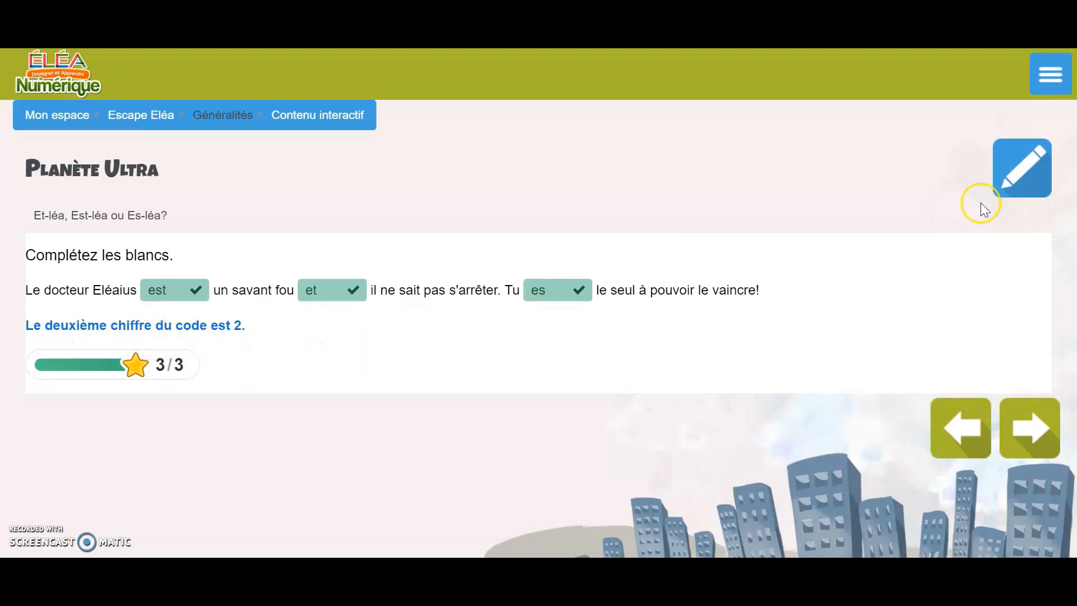
Open the settings of the "Planète Ultra" activity and examine its fill-in-the-blanks content, score-range feedback and grade settings.
left_click(1037, 167)
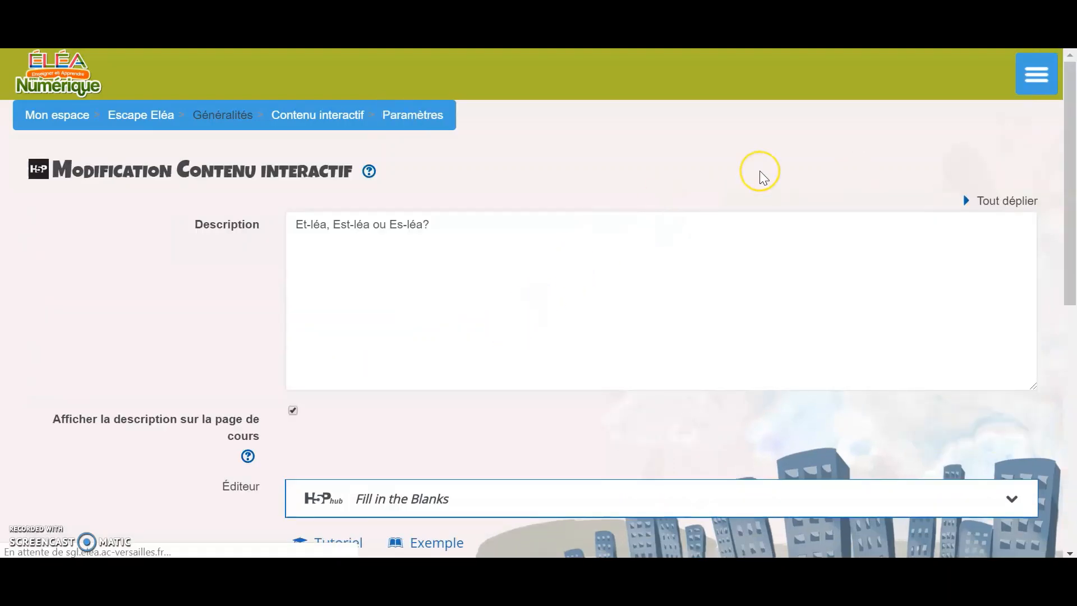
scroll(761, 171, "down", 2)
scroll(610, 265, "down", 18)
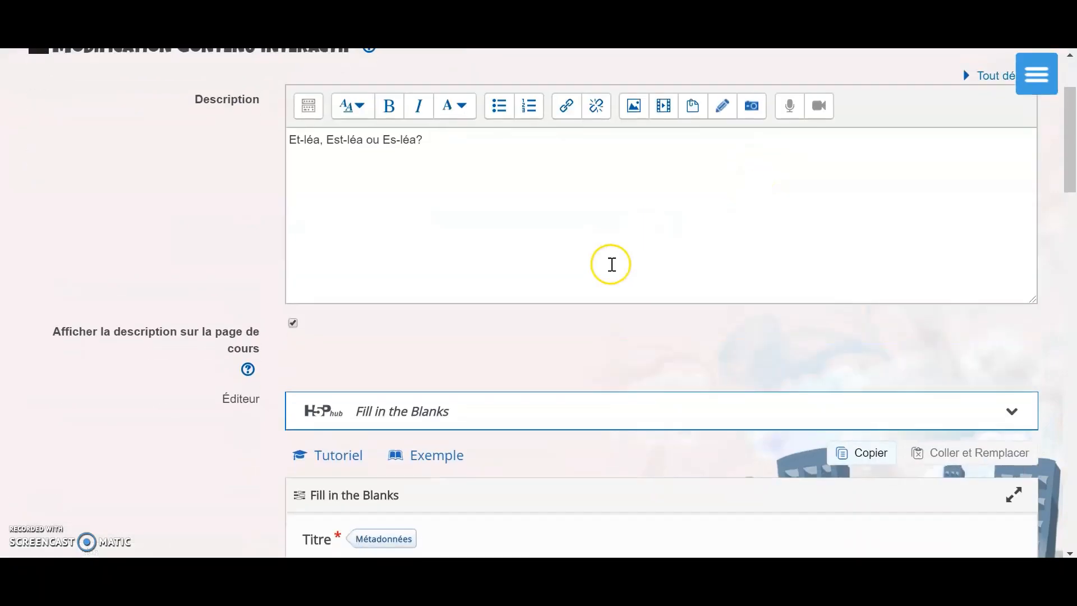
scroll(611, 264, "down", 6)
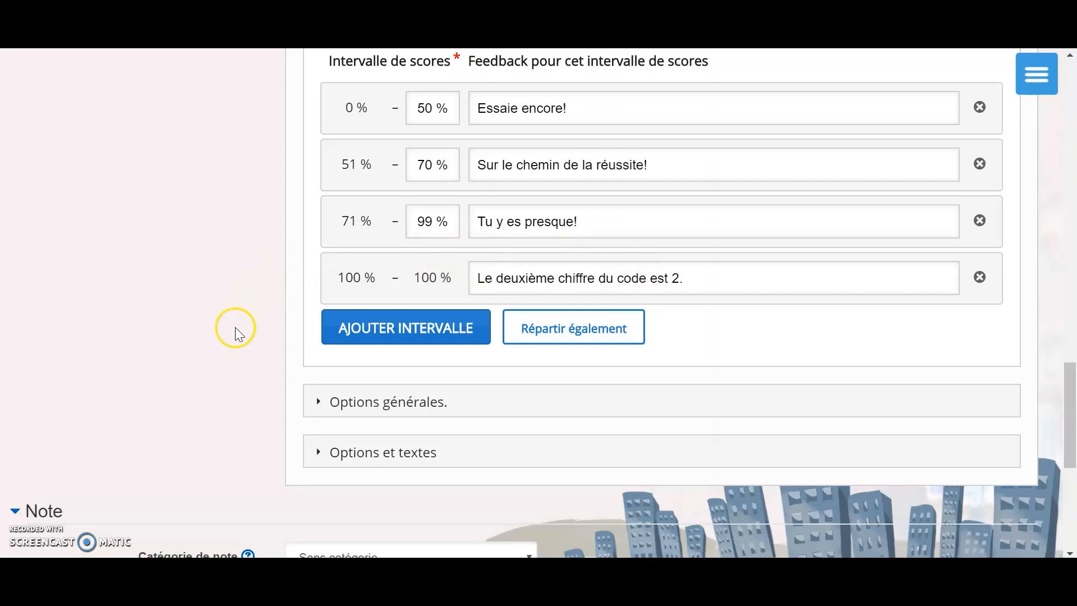
scroll(204, 474, "down", 3)
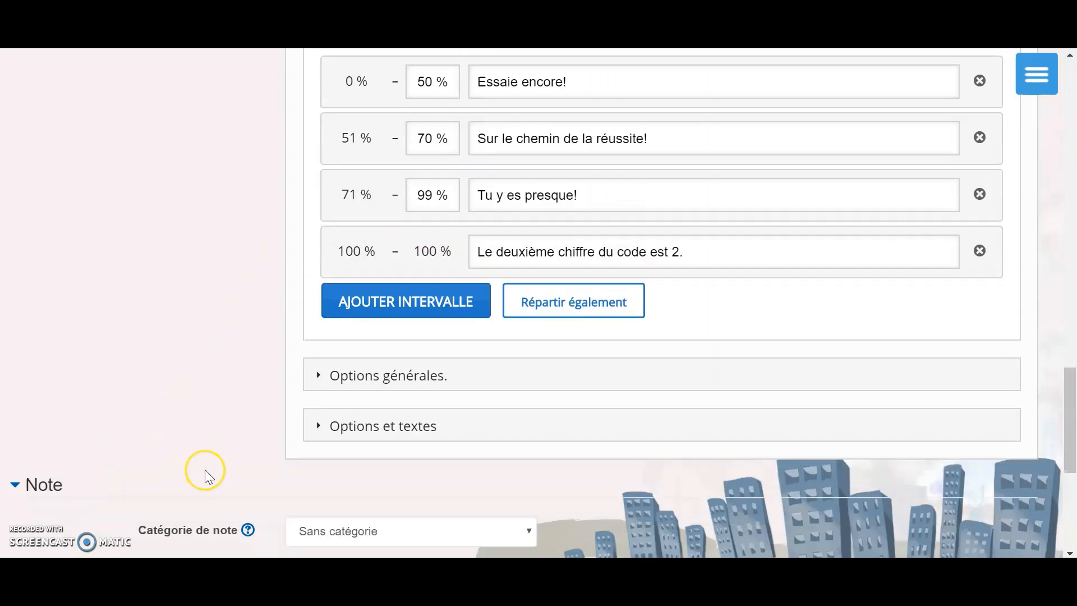
scroll(659, 414, "up", 4)
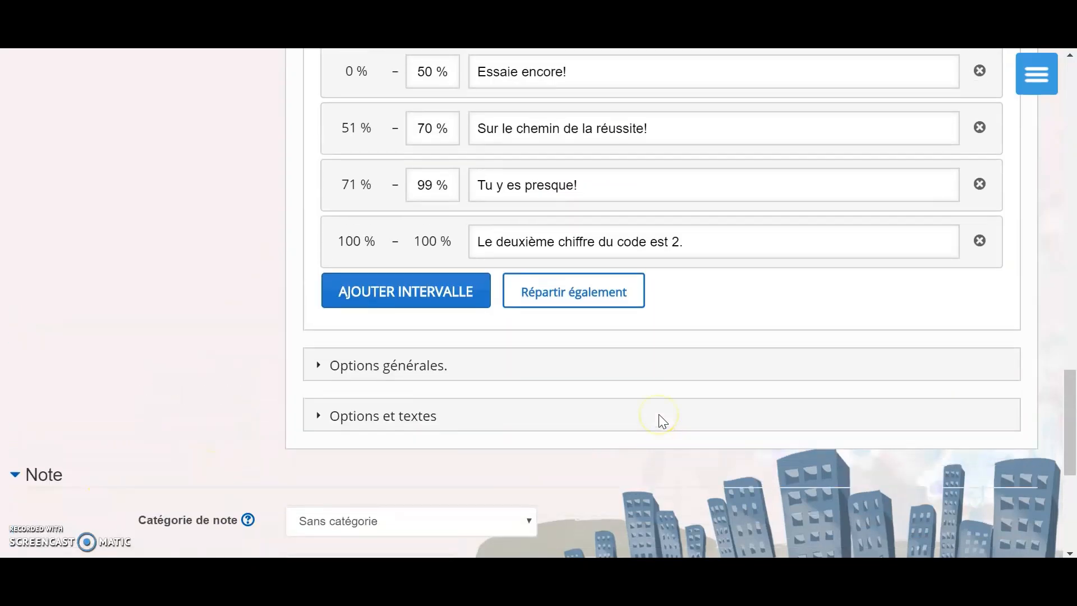
scroll(732, 422, "down", 2)
scroll(732, 419, "down", 2)
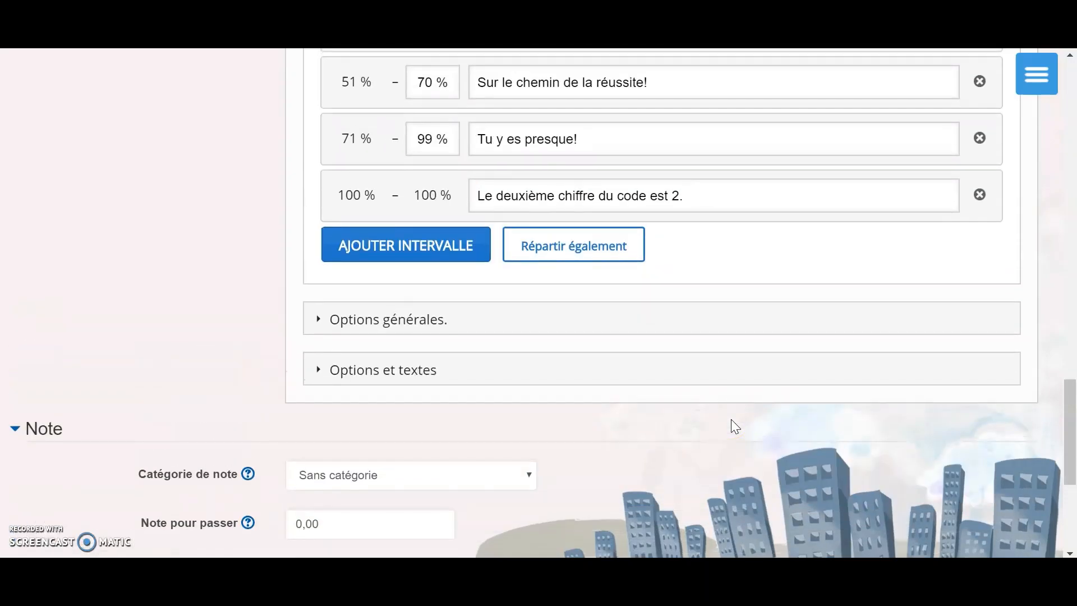
scroll(732, 419, "up", 1)
scroll(735, 359, "down", 5)
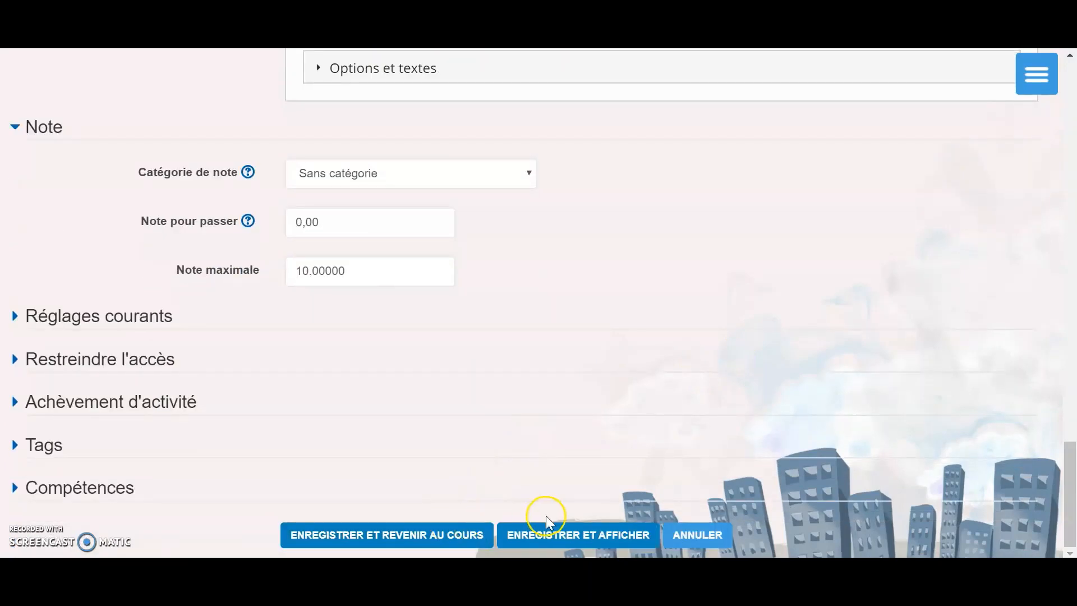
Save and display the "Planète Ultra" activity, and return to the activity list of the "Escape Eléa" course.
left_click(554, 536)
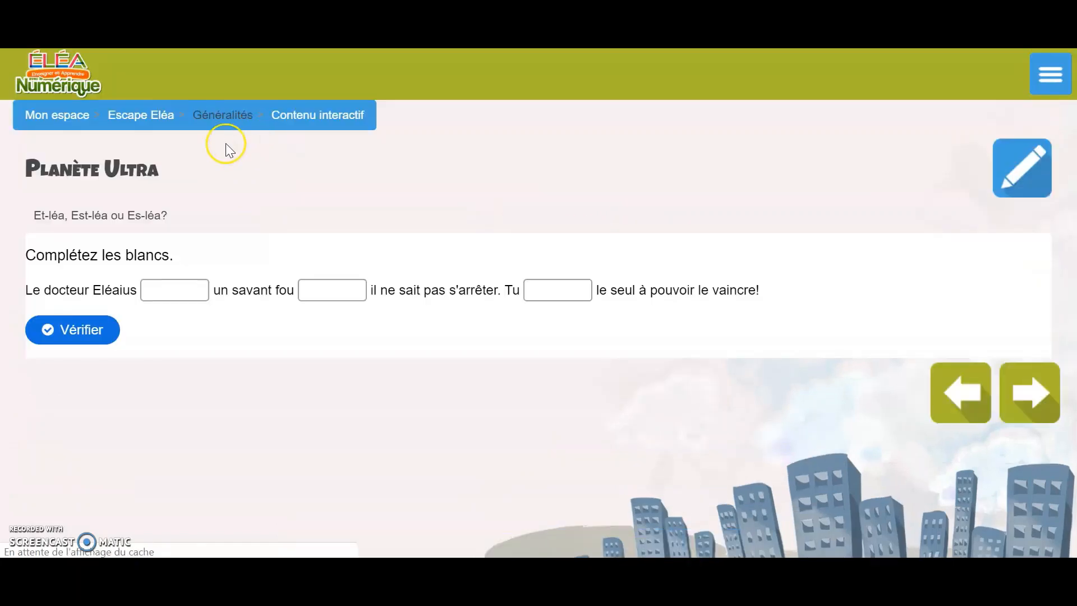
left_click(129, 117)
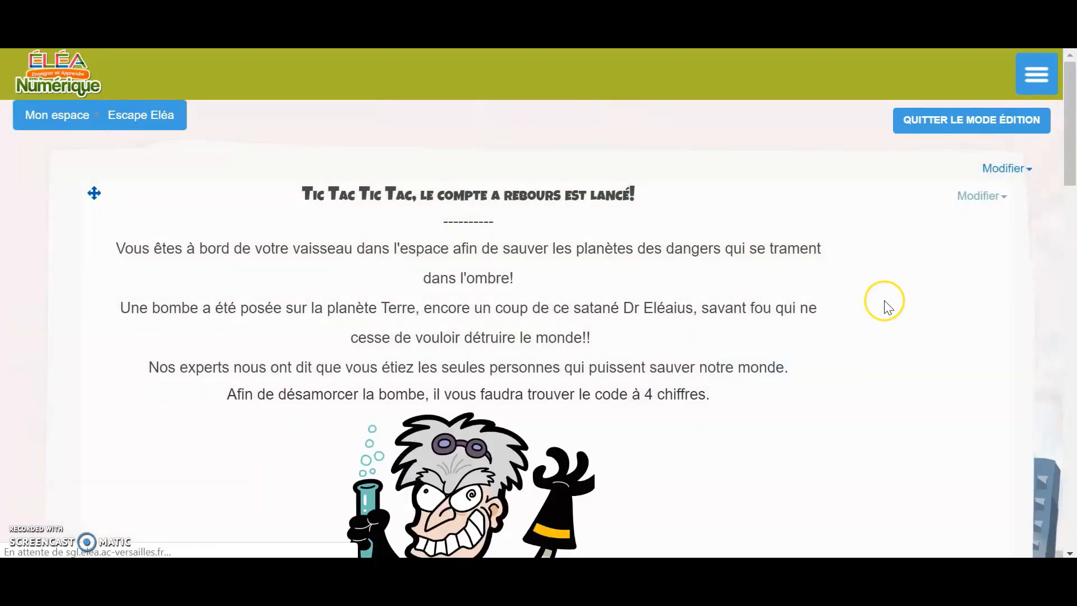
scroll(885, 305, "down", 10)
scroll(887, 306, "down", 15)
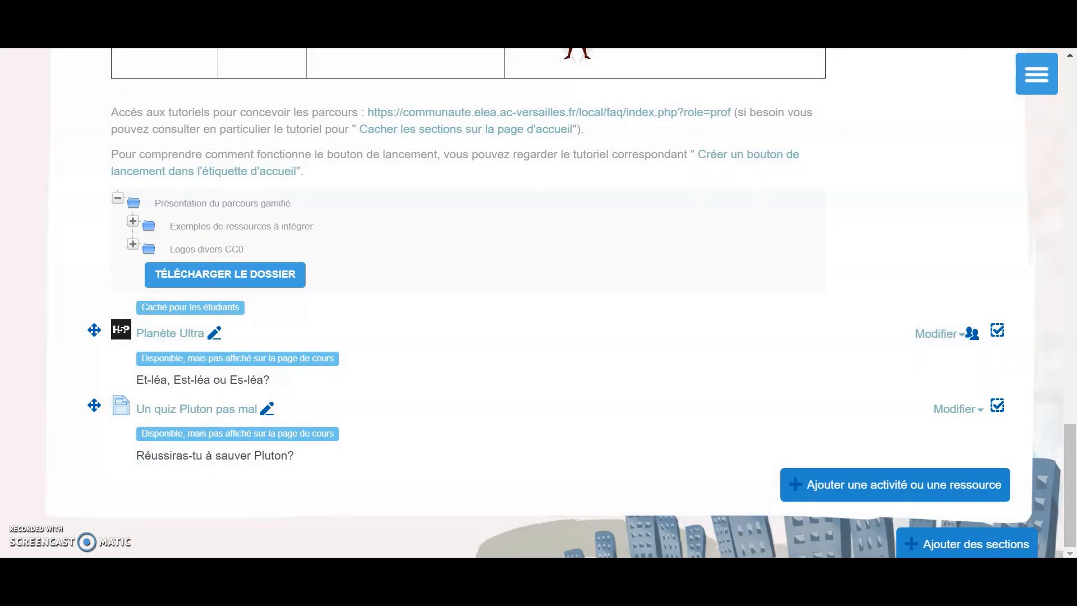
Start adding an activity or resource to the course and examine the activity and resource types offered in advanced mode.
left_click(844, 481)
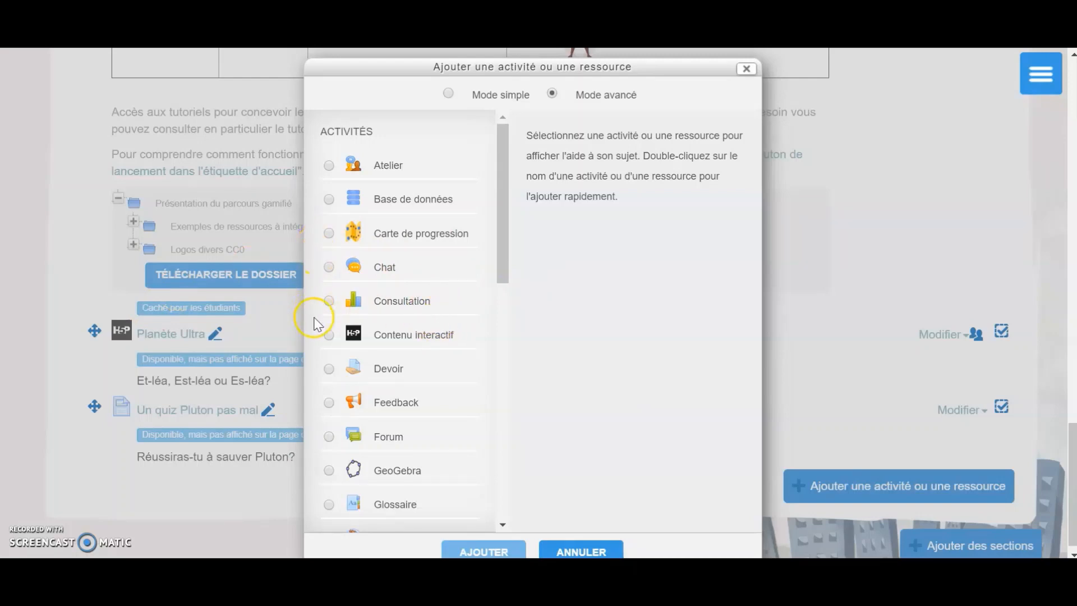
scroll(314, 337, "down", 3)
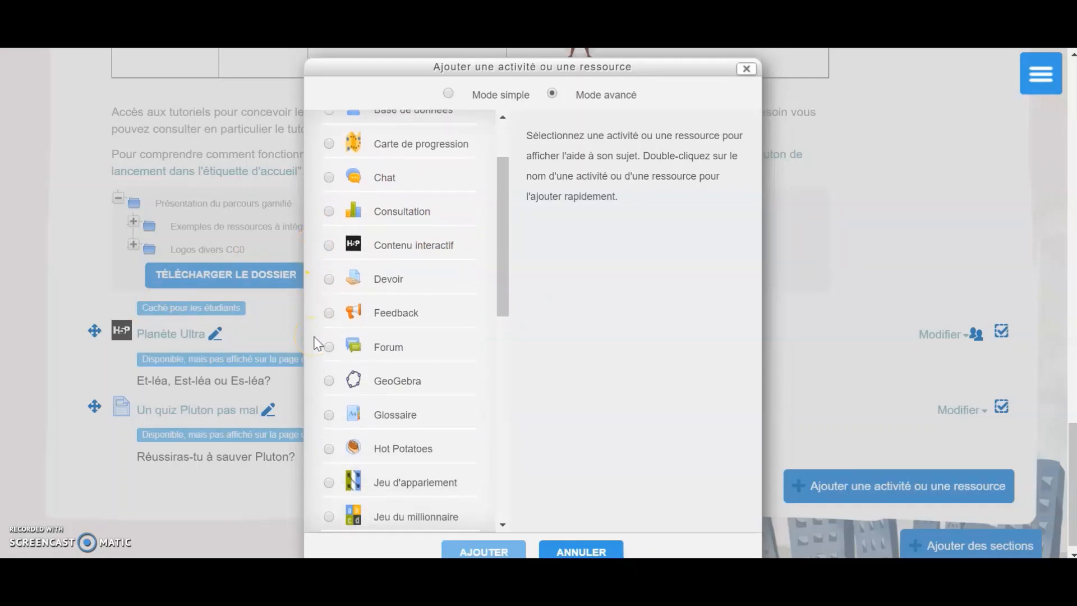
scroll(318, 343, "down", 5)
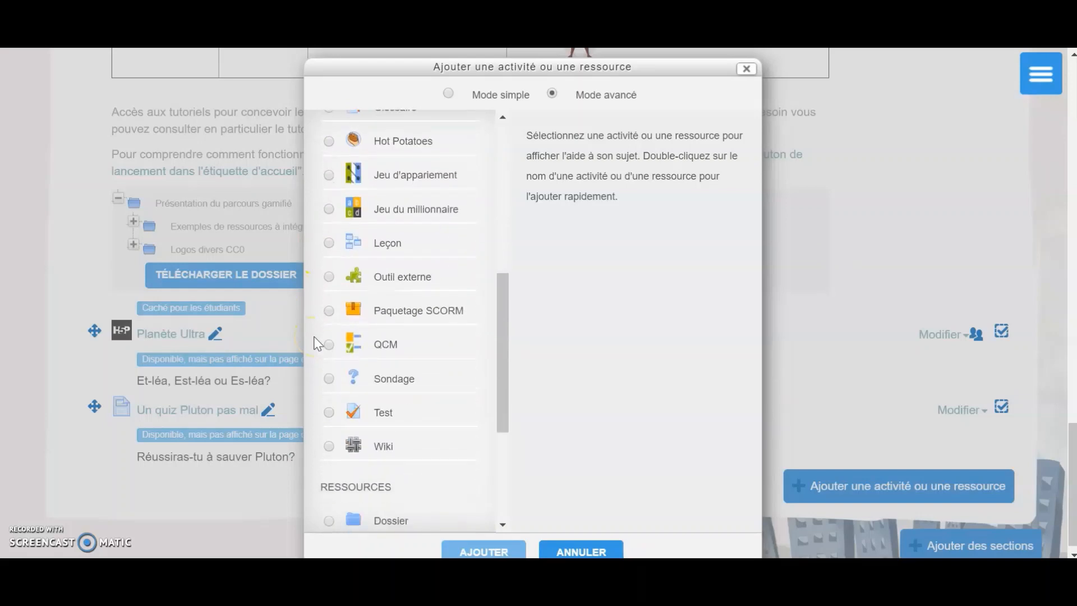
scroll(316, 342, "up", 3)
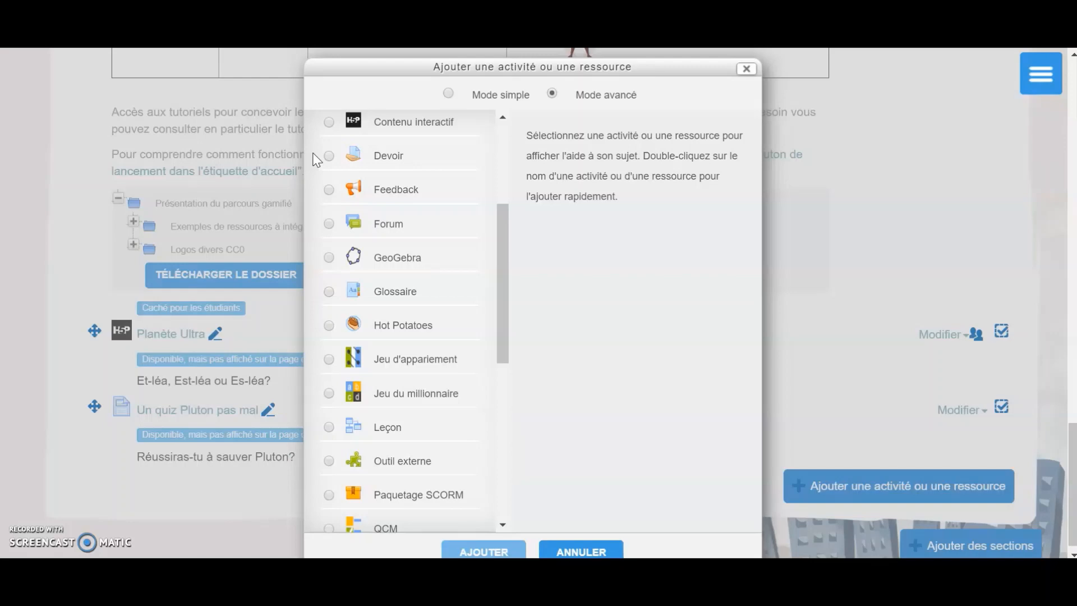
left_click(311, 184)
scroll(314, 191, "down", 4)
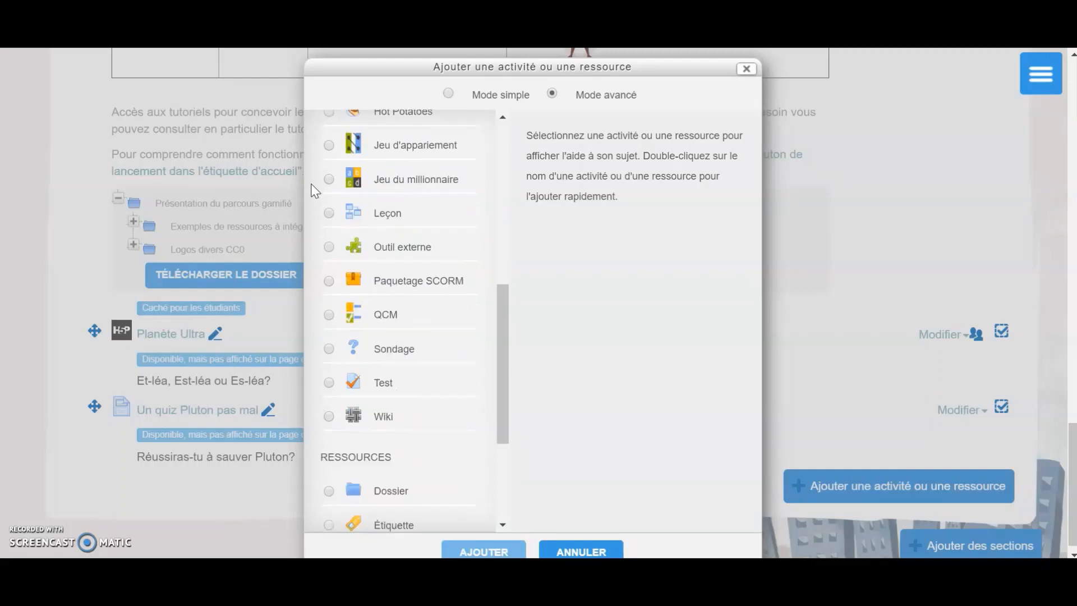
scroll(307, 213, "down", 2)
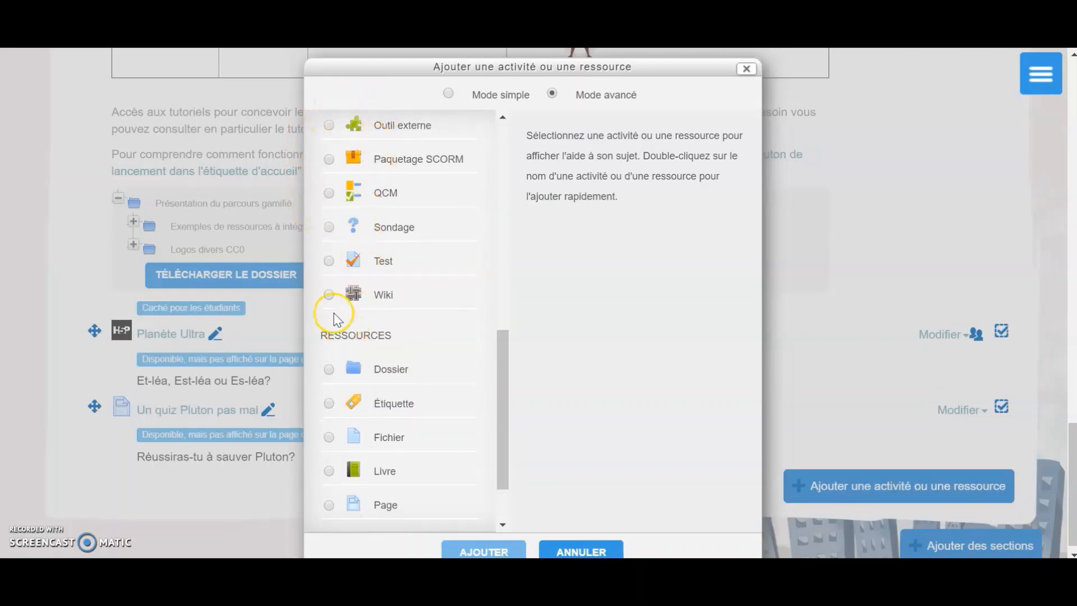
scroll(316, 293, "down", 2)
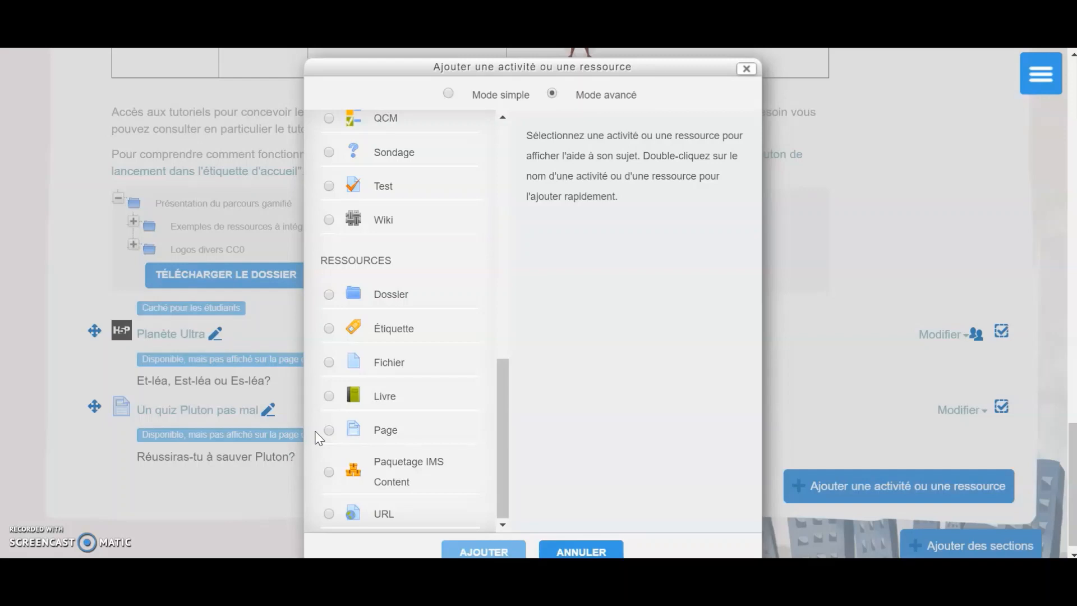
scroll(318, 437, "up", 7)
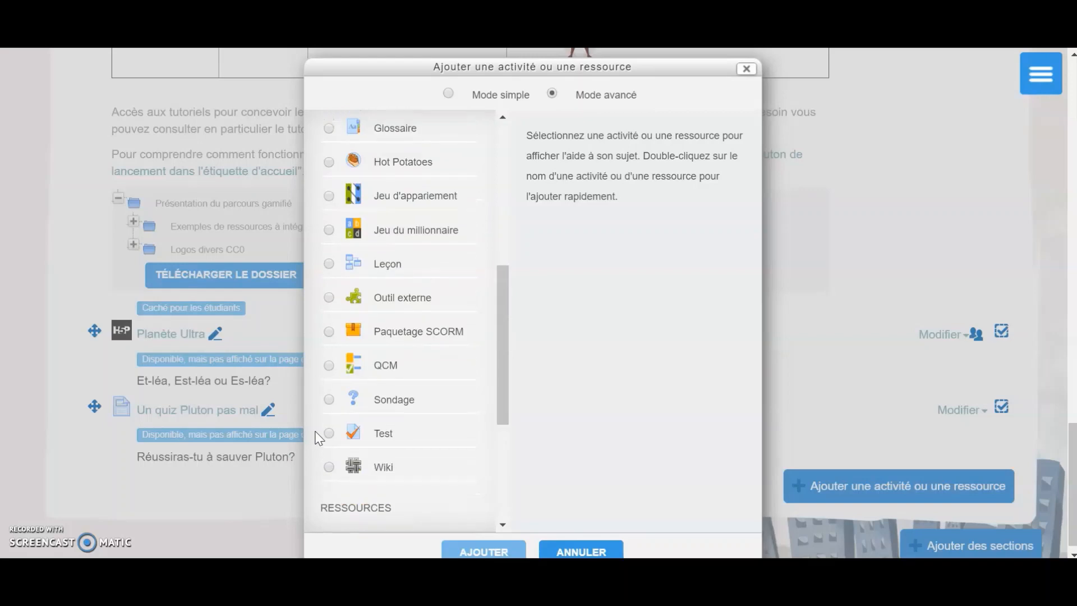
scroll(306, 451, "up", 2)
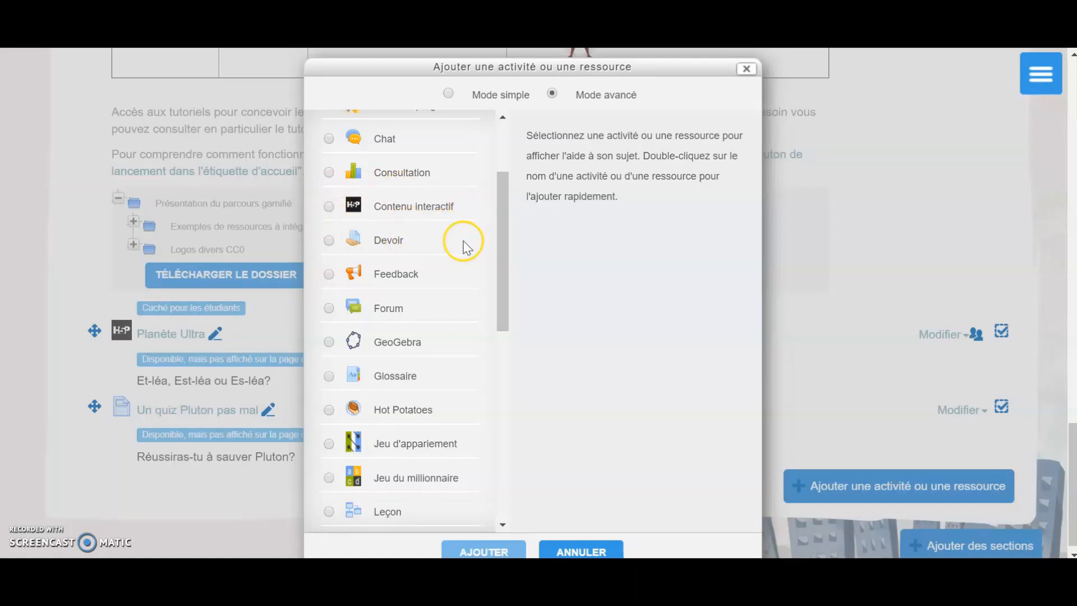
scroll(377, 206, "down", 8)
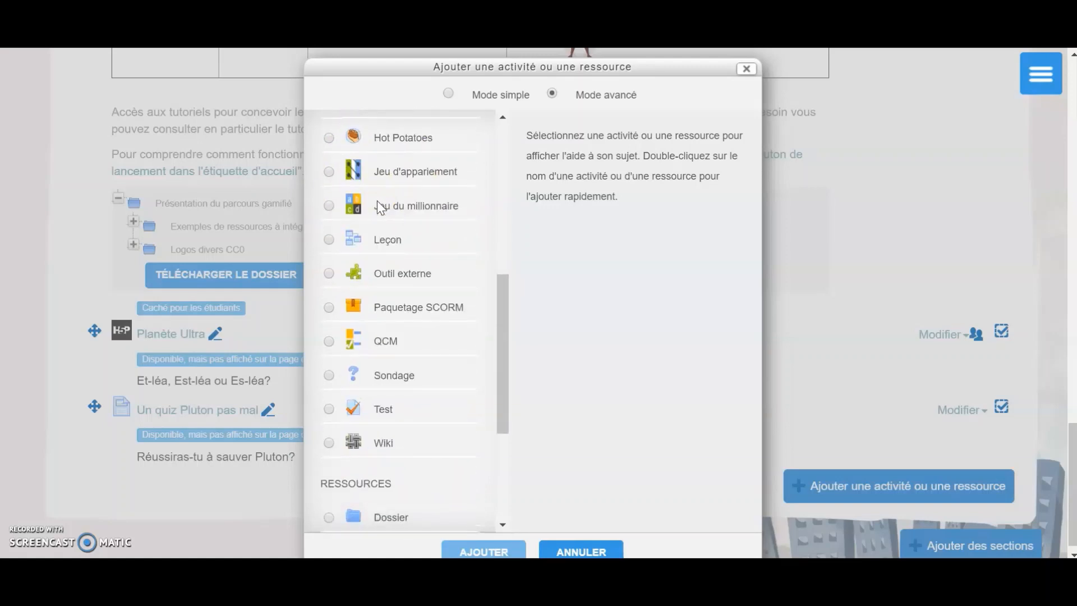
scroll(385, 276, "up", 3)
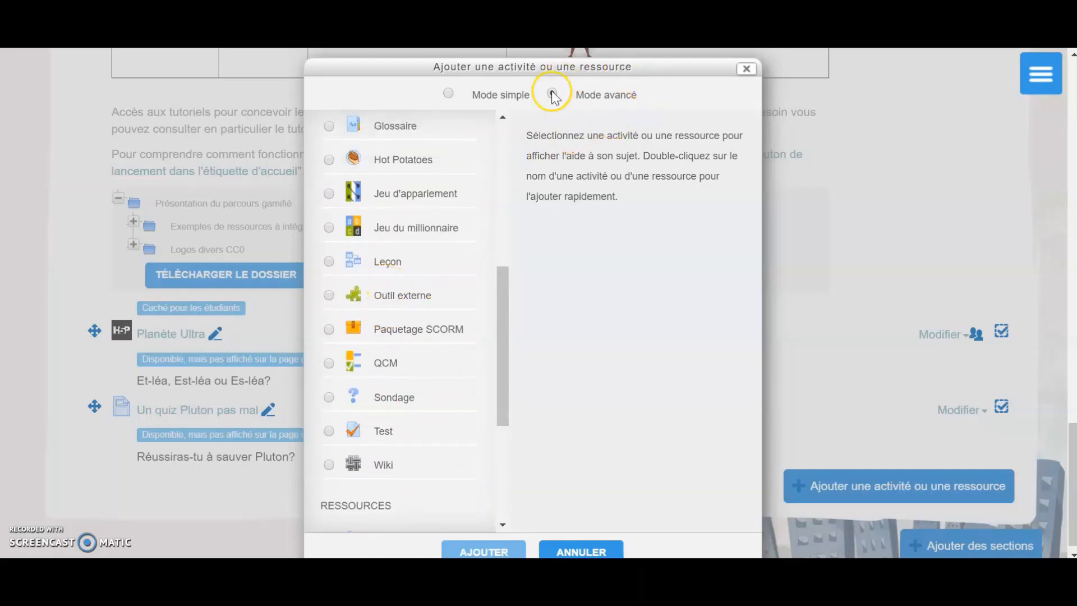
scroll(494, 361, "down", 3)
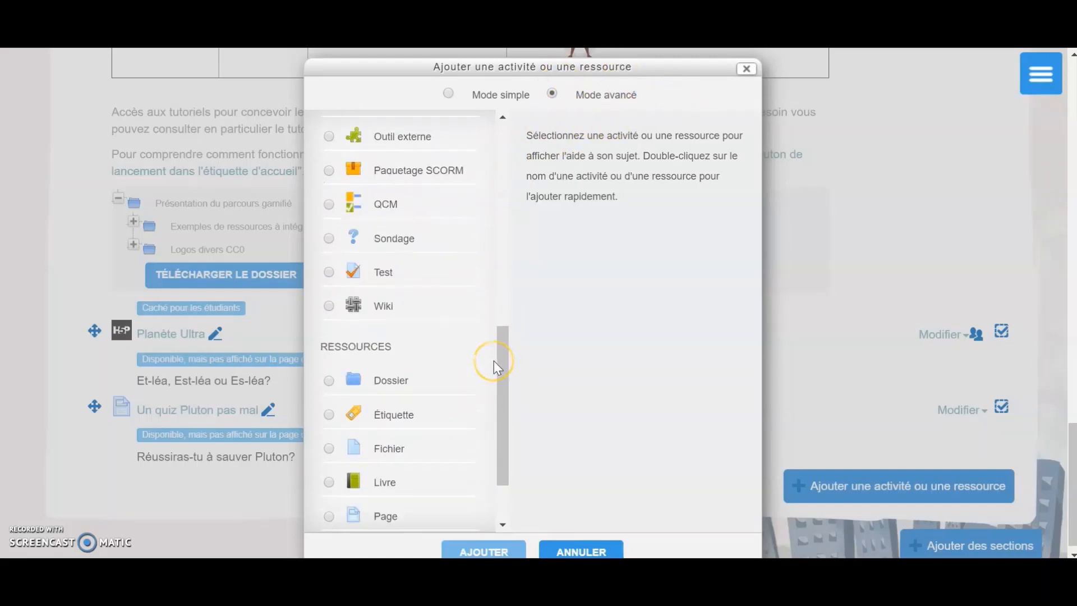
scroll(493, 361, "up", 5)
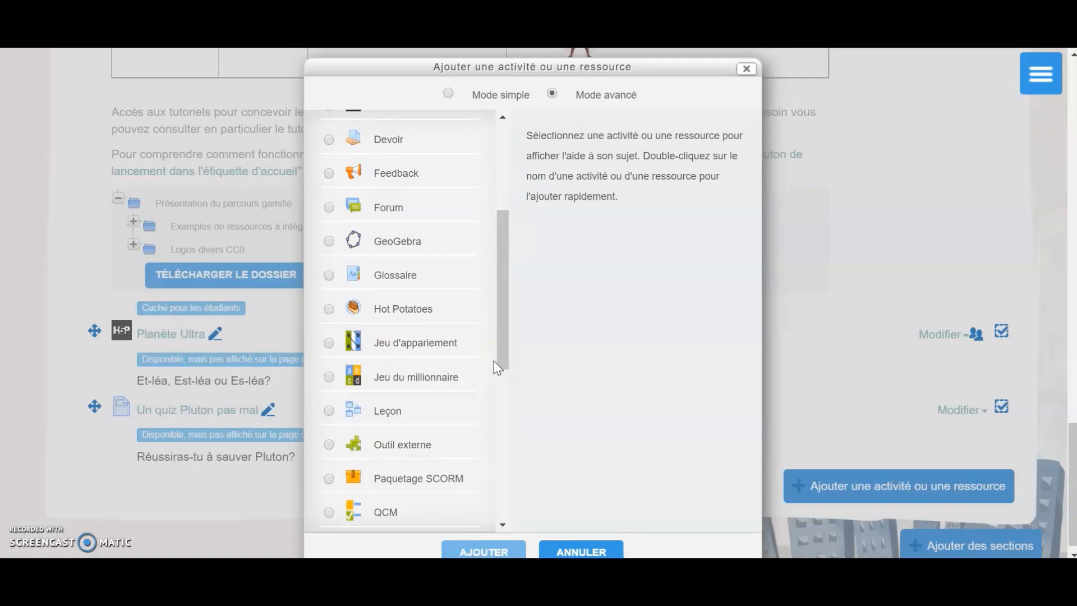
left_click_drag(494, 361, 515, 261)
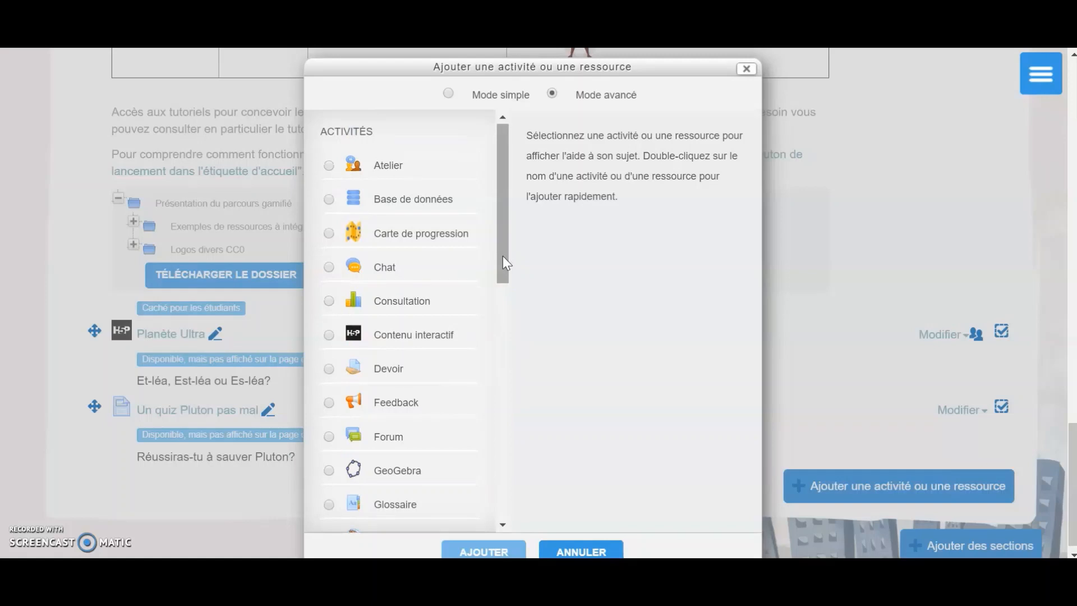
left_click(580, 500)
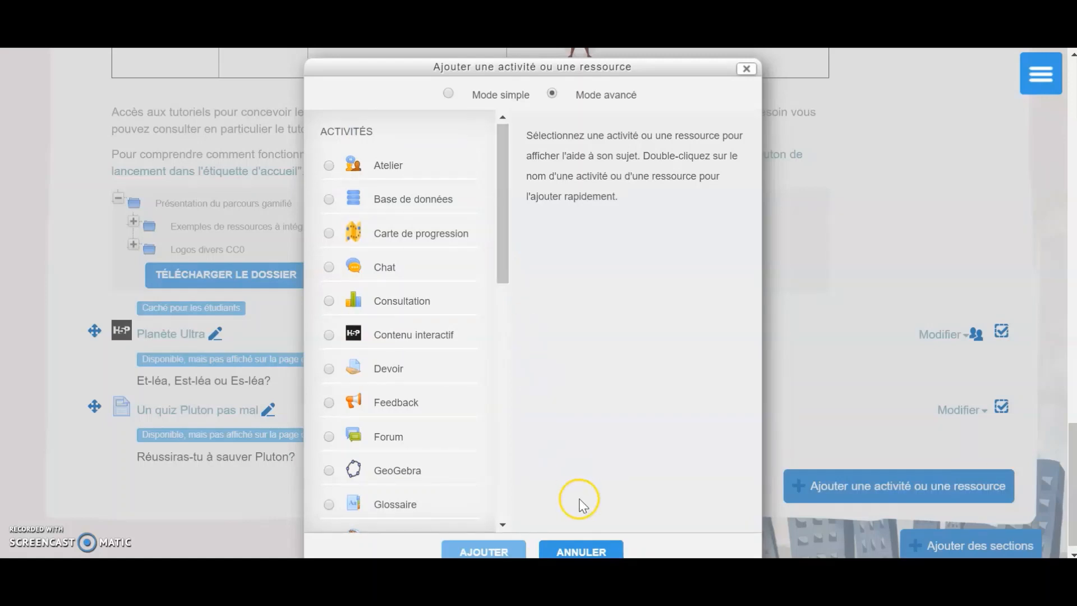
Choose "Contenu interactif" as the activity type and add it to the course.
scroll(579, 500, "down", 1)
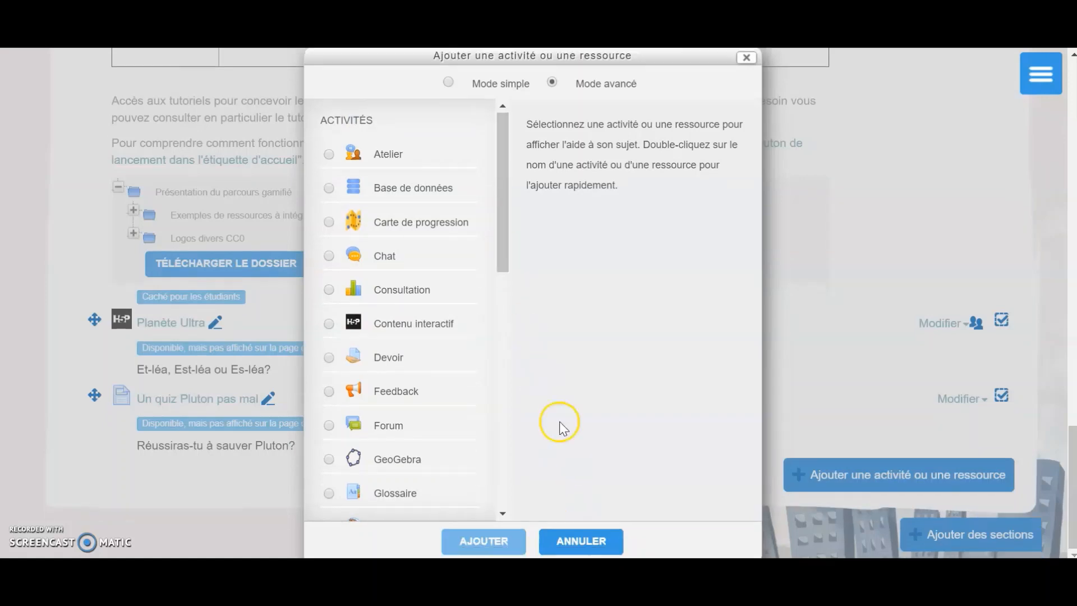
left_click(424, 321)
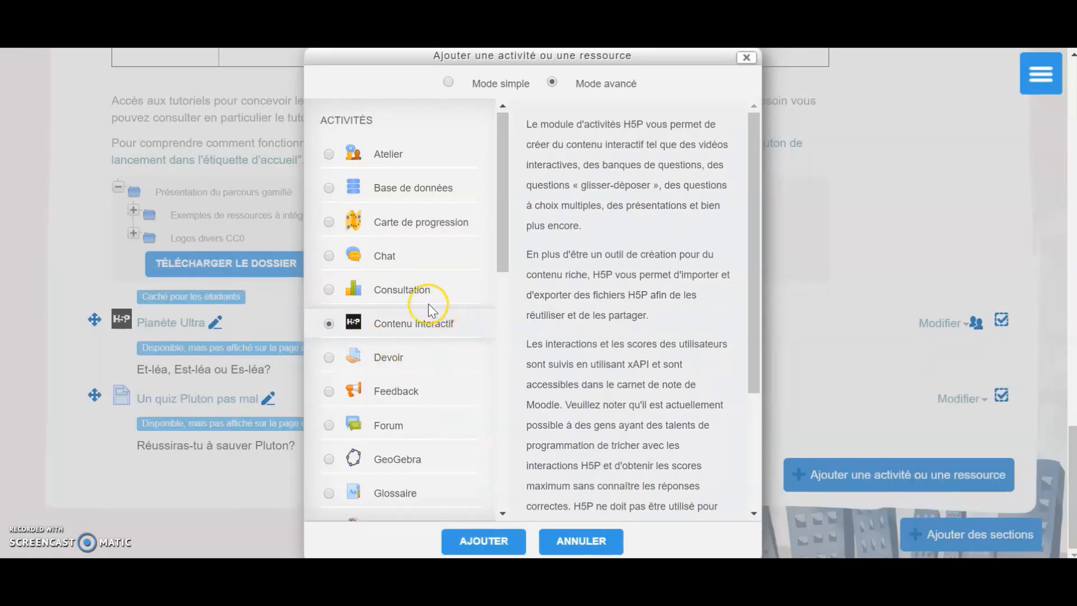
left_click(480, 539)
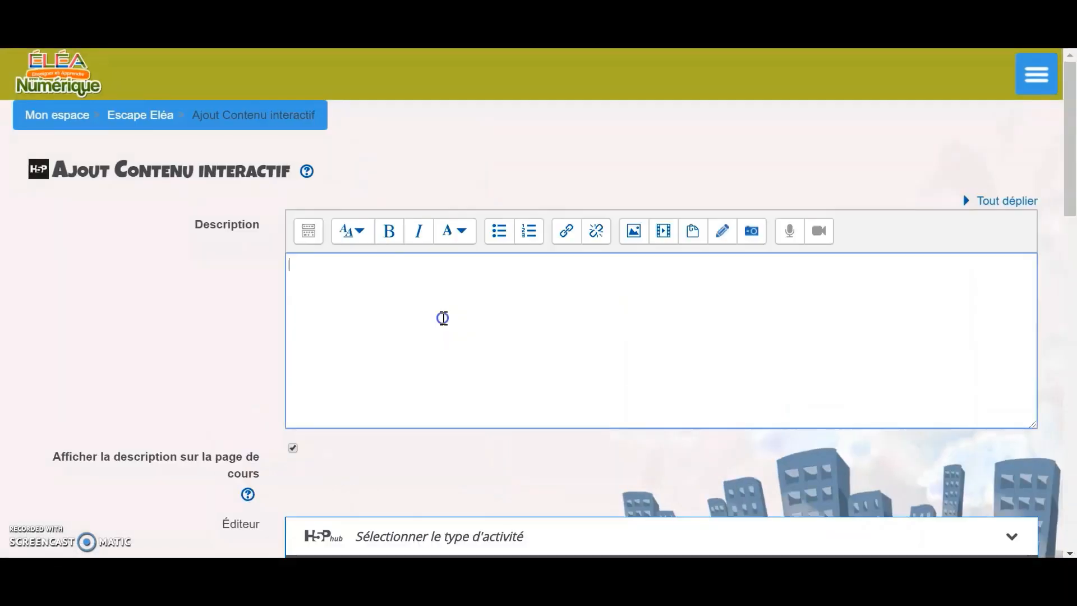
Enter the description "Regardez la vidéo et répondez aux questions afin d'obtenir un chiffre!" for the new interactive content.
left_click(444, 318)
type("Regard")
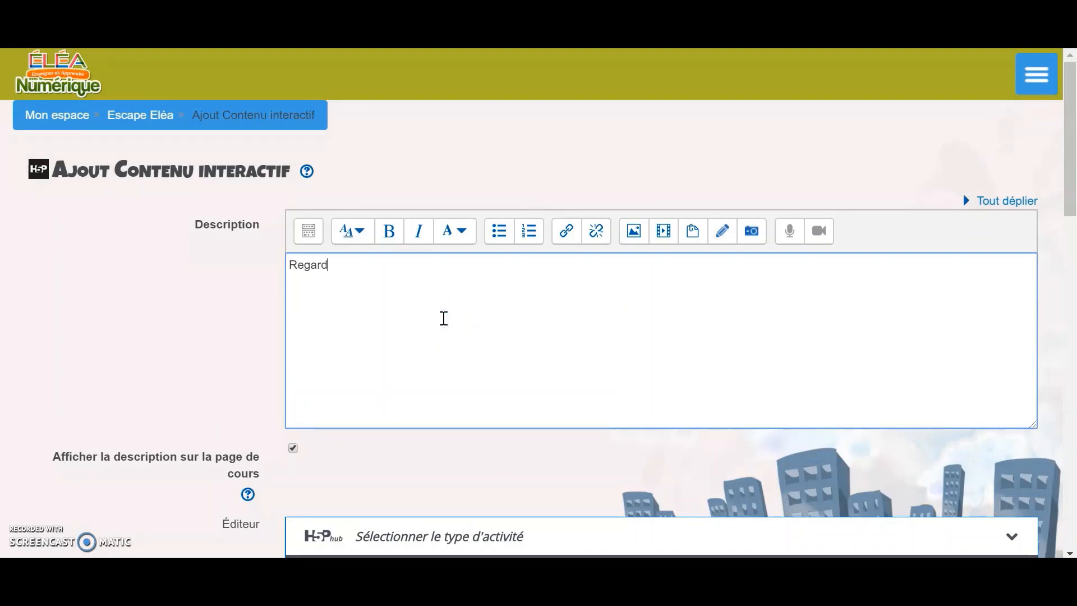
type("ez la vidéo et répond")
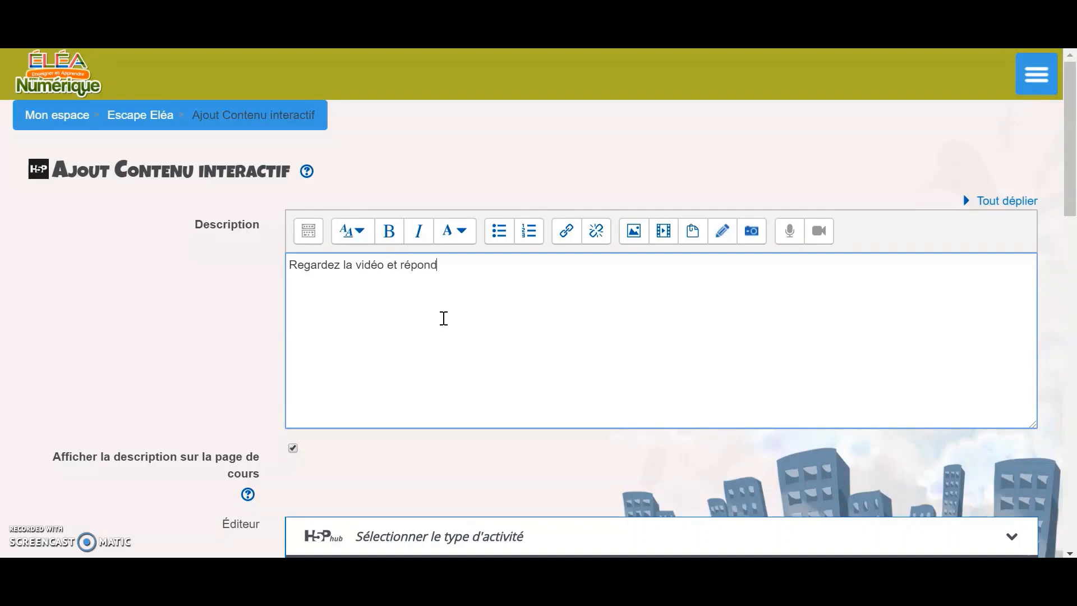
type("ez aux questions afin d'o")
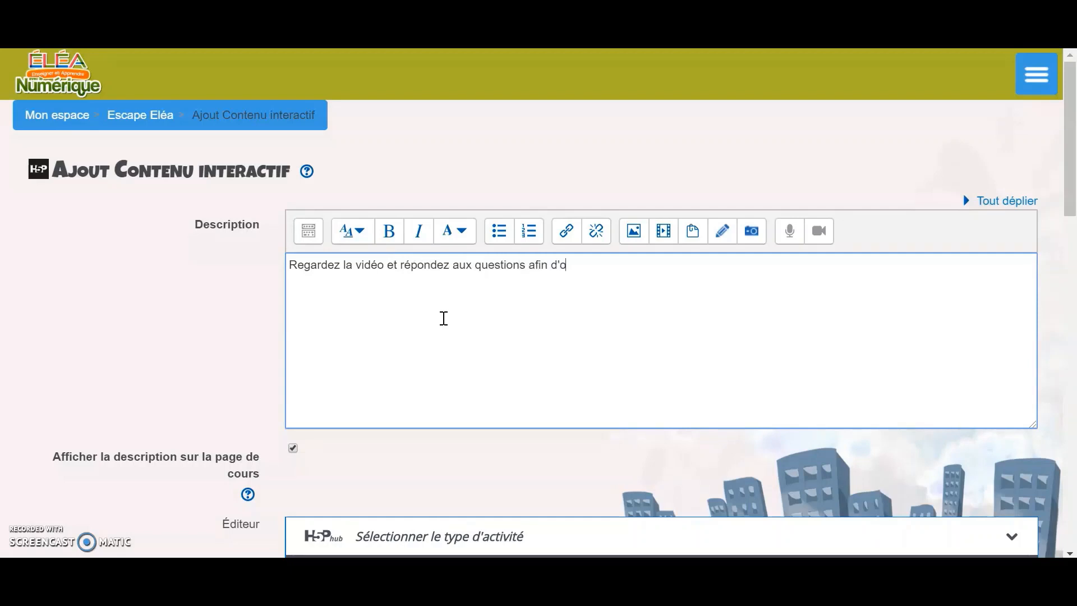
type("btenir un chiffre!")
Examine the list of H5P activity types offered for the new interactive content.
scroll(791, 284, "down", 5)
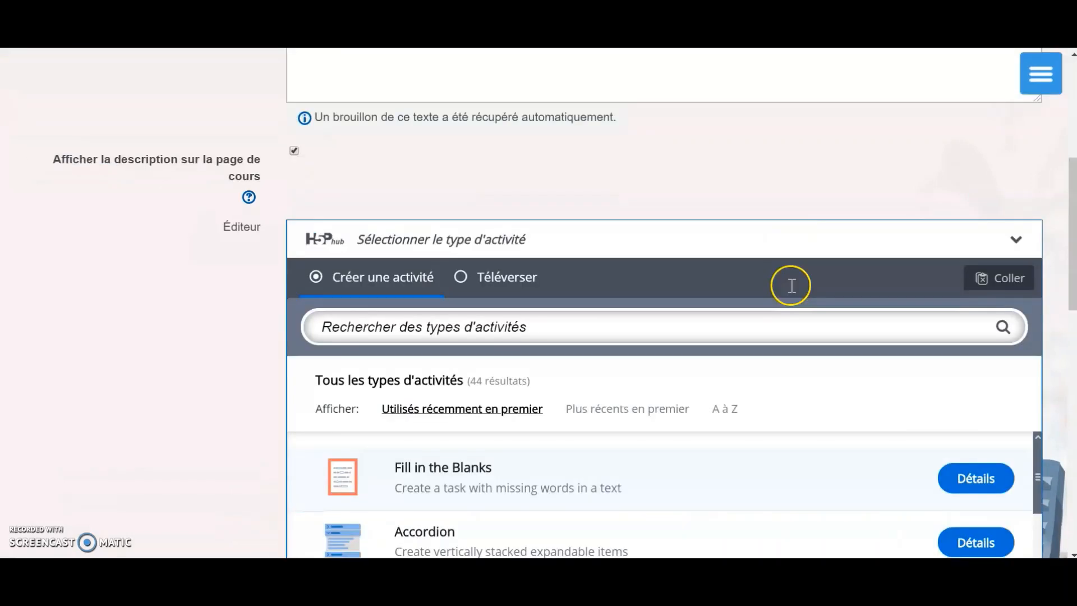
scroll(790, 285, "down", 4)
scroll(791, 293, "down", 9)
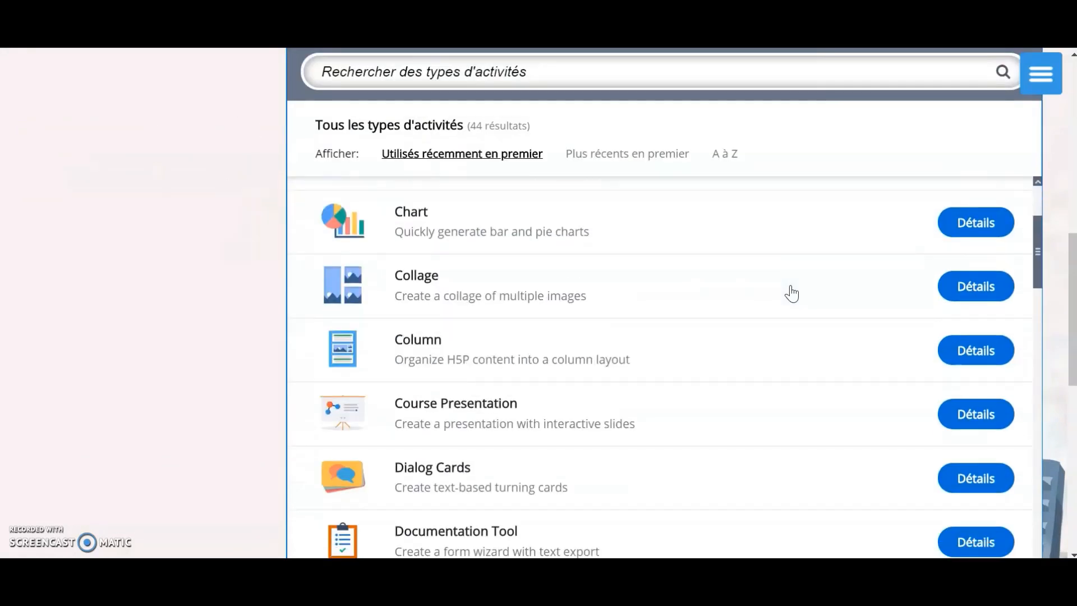
scroll(791, 292, "up", 7)
scroll(791, 293, "up", 3)
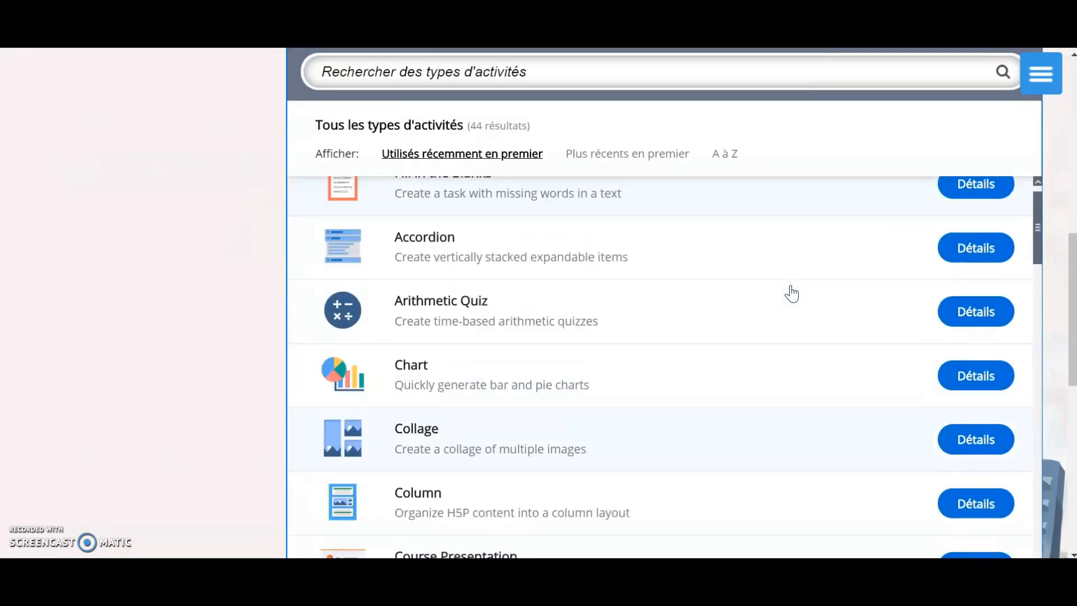
scroll(792, 293, "down", 2)
scroll(788, 293, "up", 1)
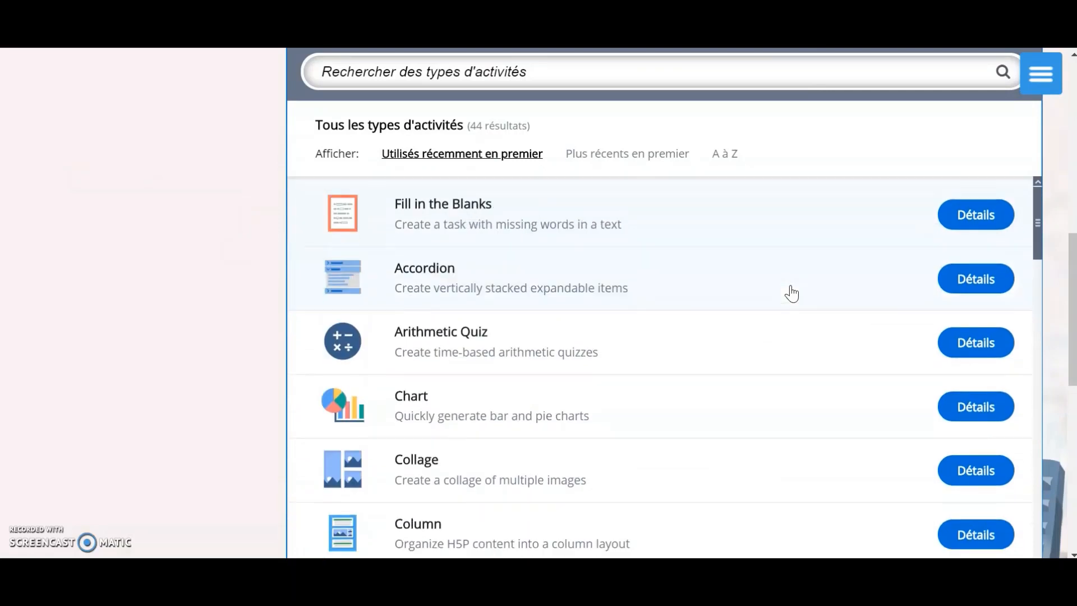
scroll(789, 293, "down", 6)
left_click(194, 294)
scroll(560, 257, "down", 8)
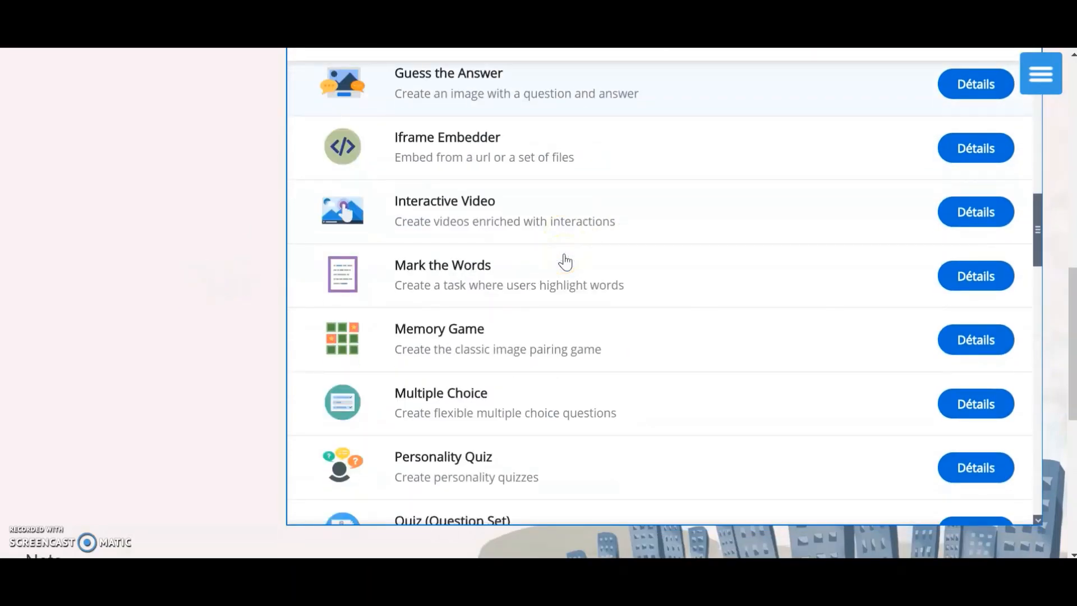
scroll(629, 340, "down", 3)
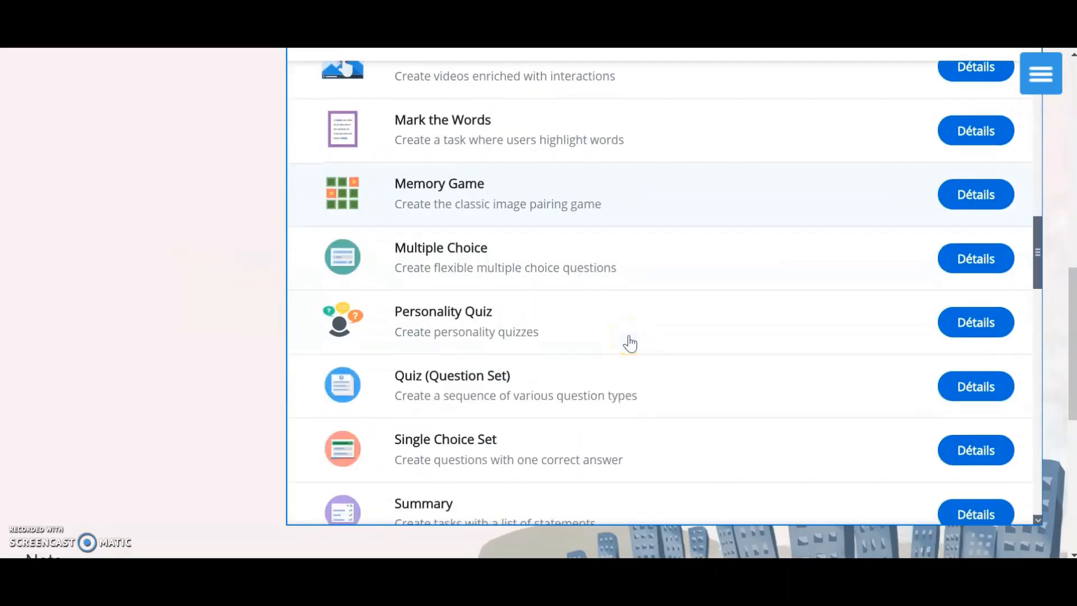
scroll(629, 343, "down", 3)
scroll(626, 340, "down", 2)
scroll(626, 343, "up", 13)
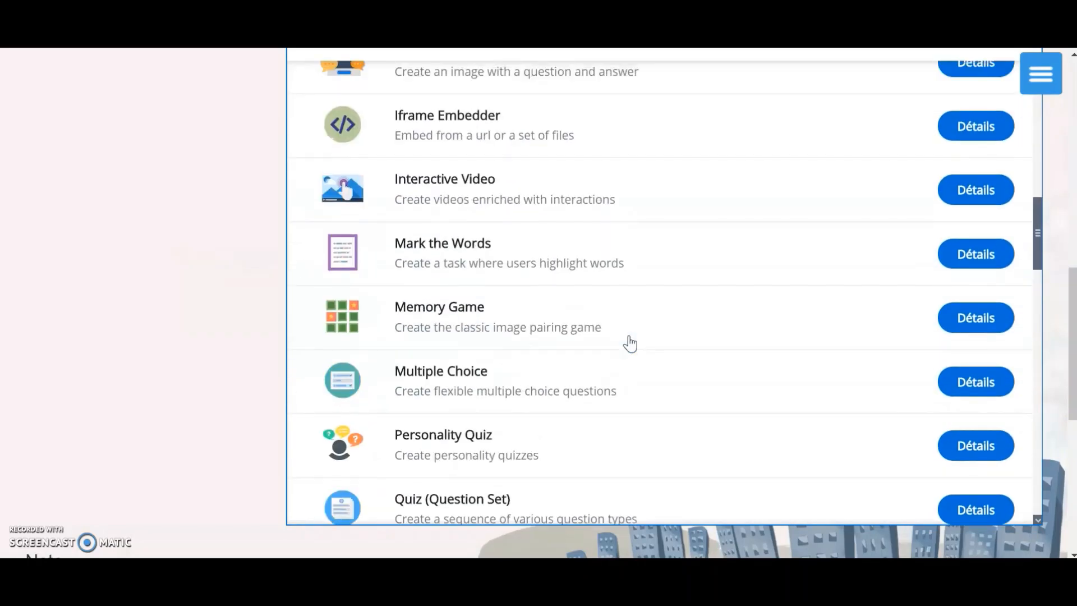
Use Interactive Video as the activity type and enter "Avengers" as its title.
left_click(988, 446)
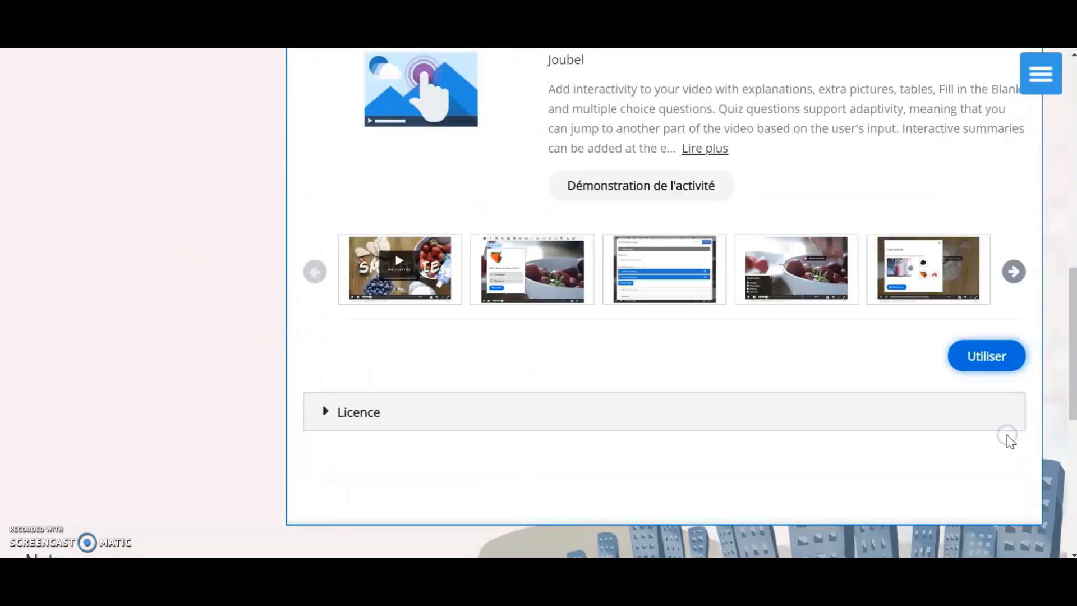
left_click(1005, 357)
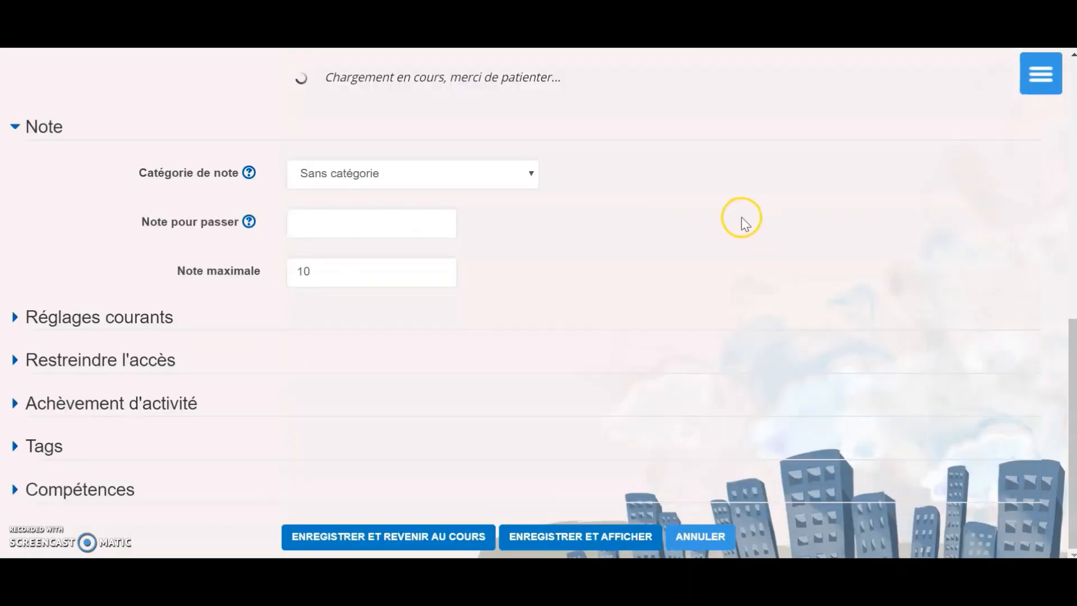
scroll(741, 219, "up", 2)
scroll(433, 277, "down", 1)
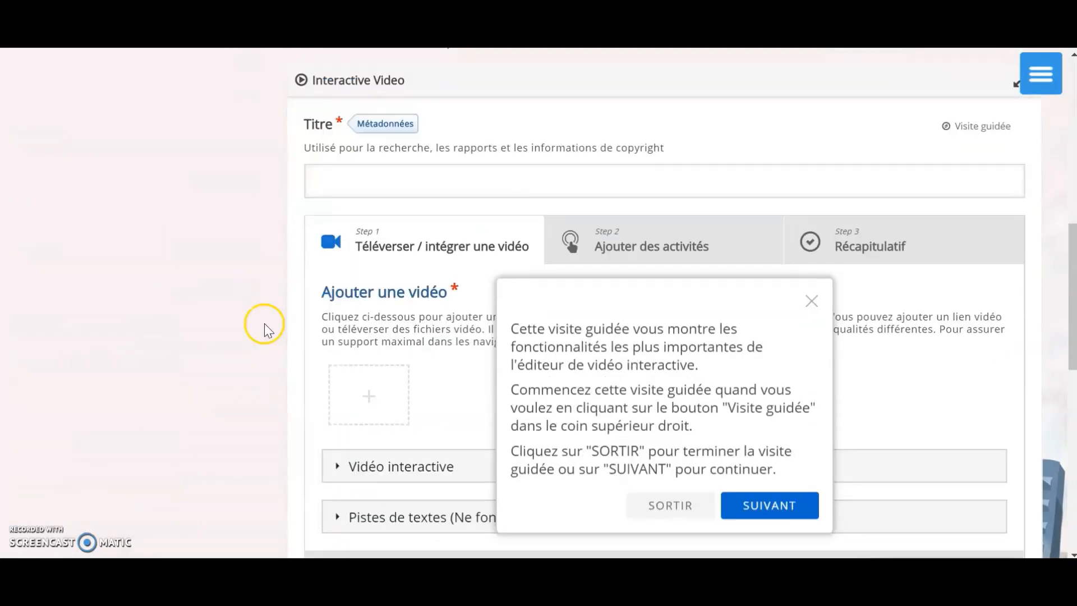
left_click(377, 174)
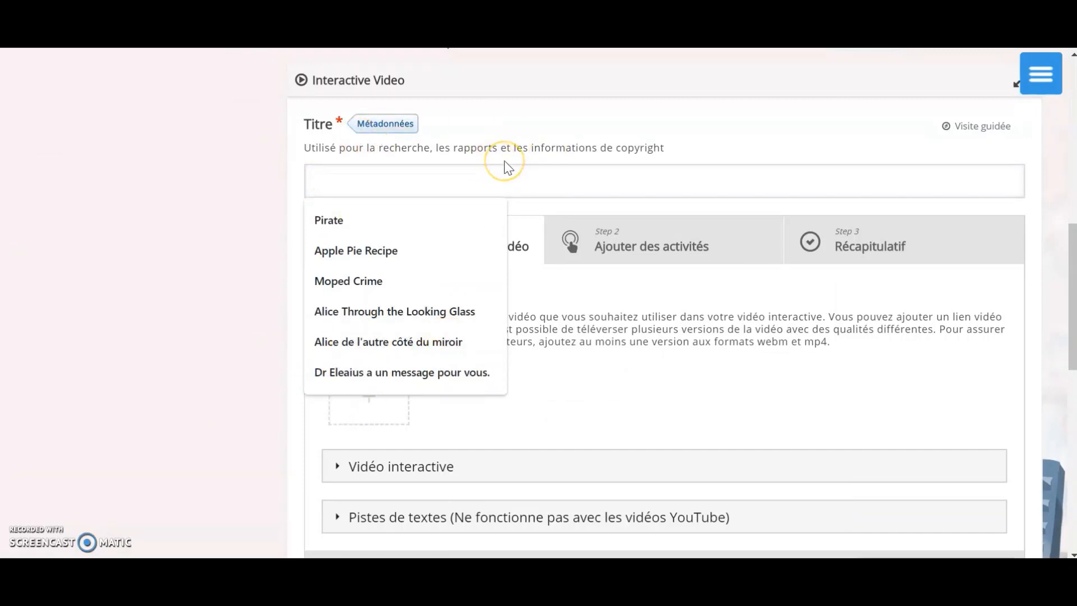
type("Ave")
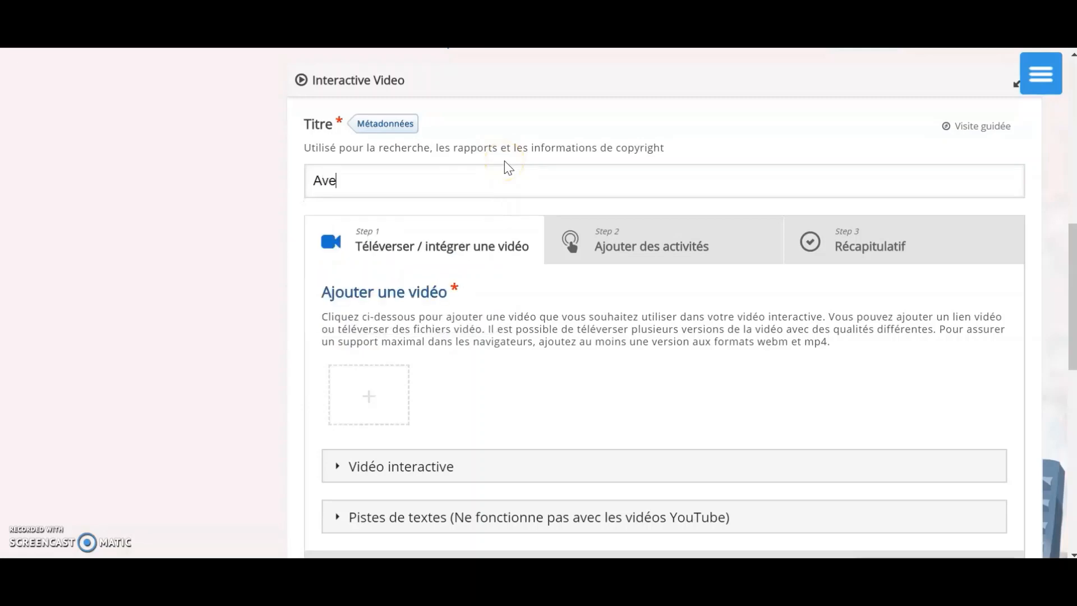
type("ngers")
Find the trailer "Avengers : Endgame - Première bande-annonce (VF)" on YouTube and insert its link as the source of the interactive video.
left_click(377, 405)
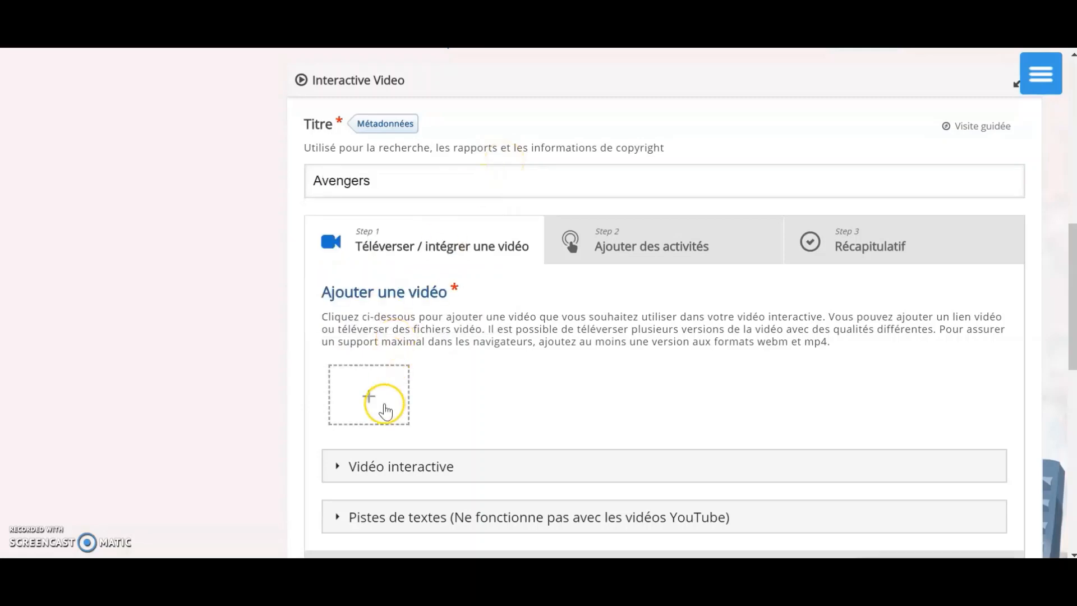
key("ctrl+t")
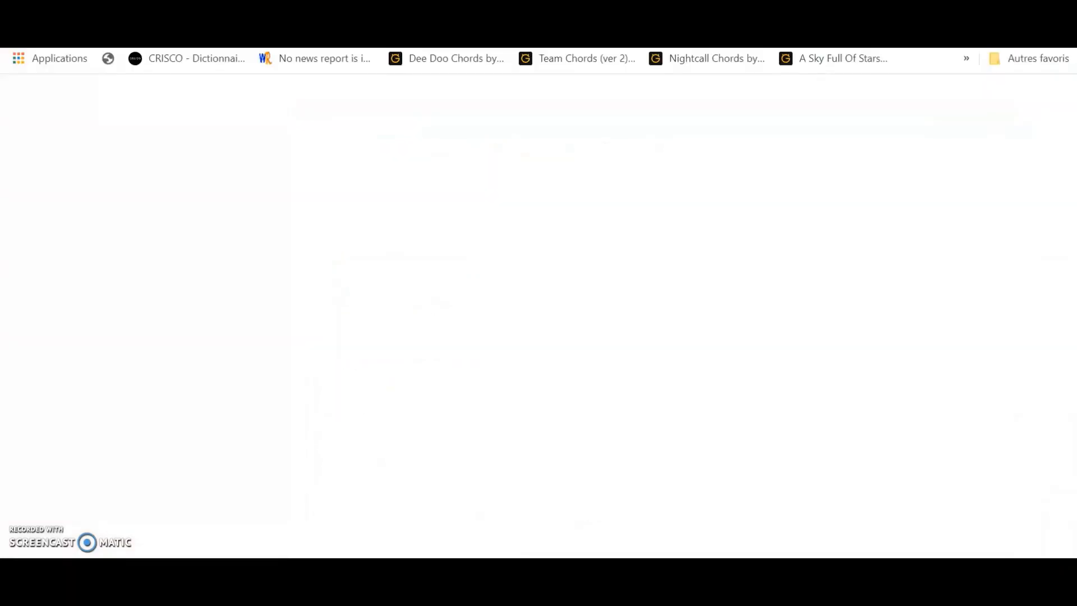
type("endg")
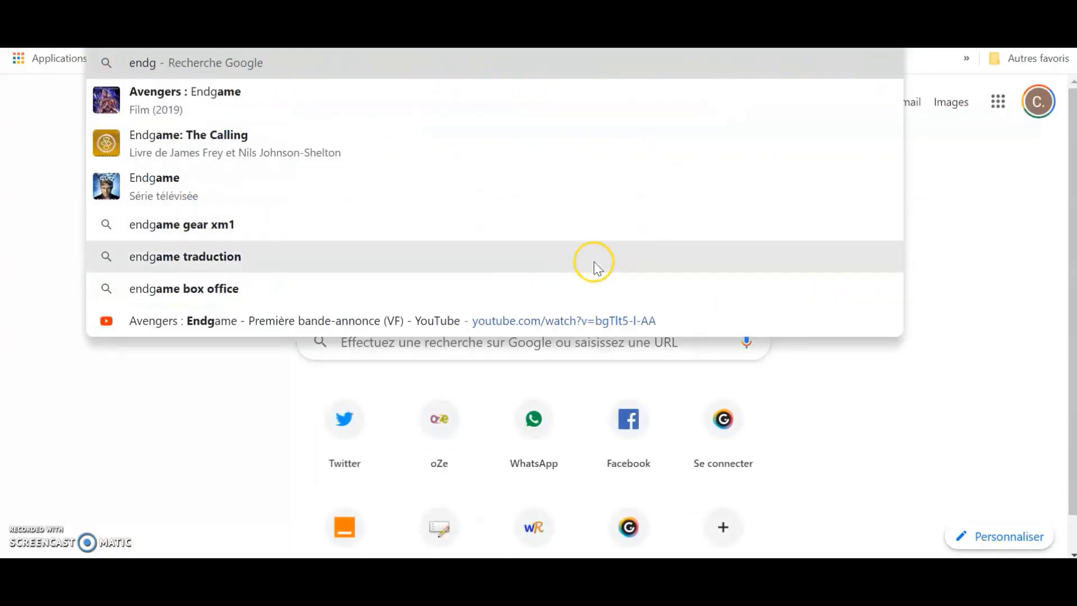
left_click(551, 319)
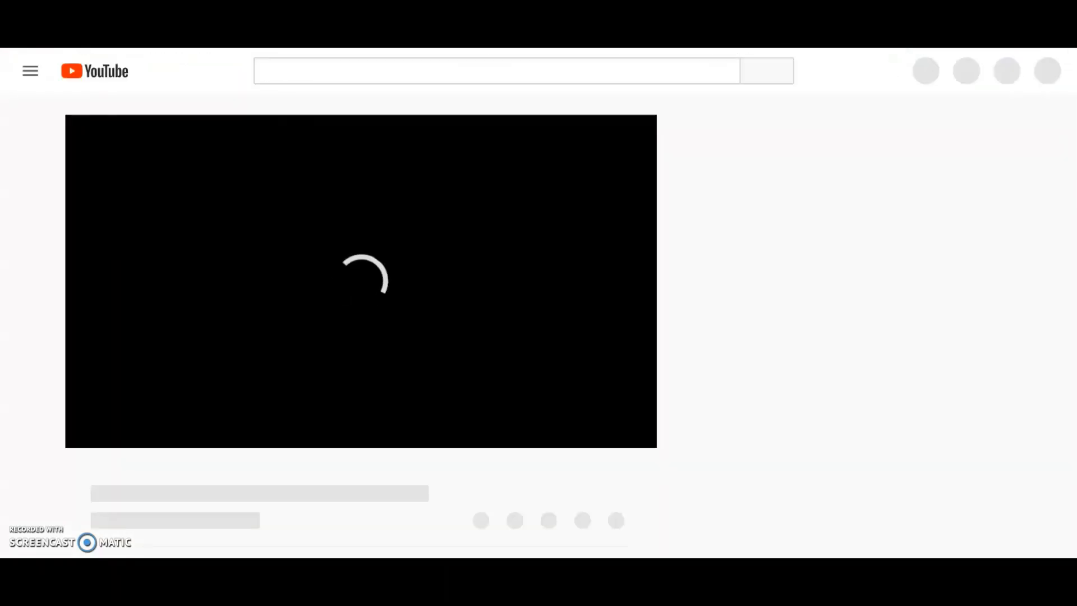
key("ctrl+shift+Tab")
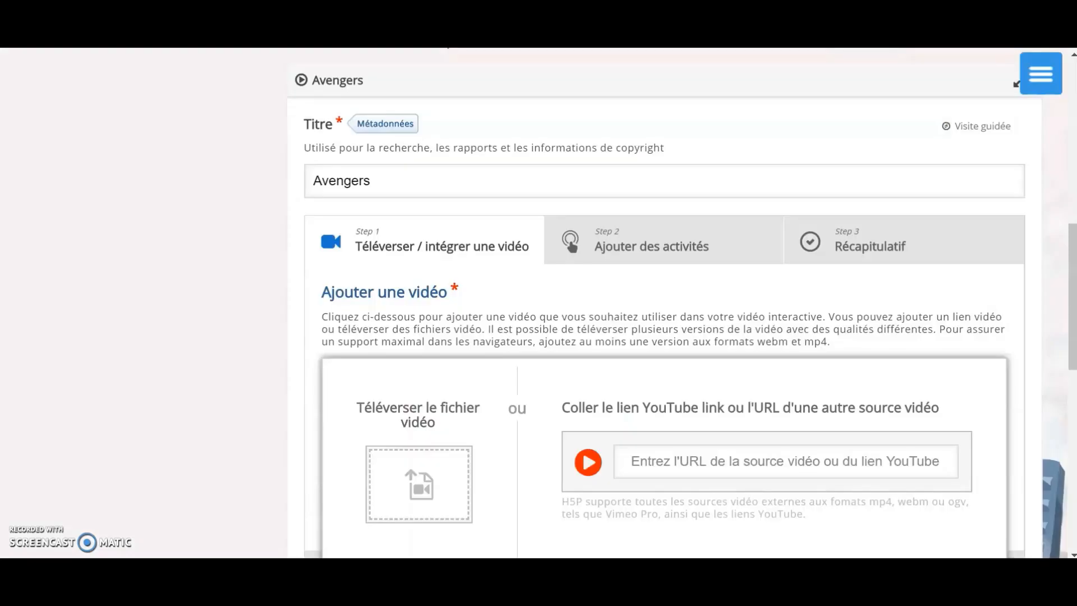
scroll(538, 248, "down", 2)
left_click(719, 321)
type("https://www.youtube.com/watch?v=hA6hldpSTF8")
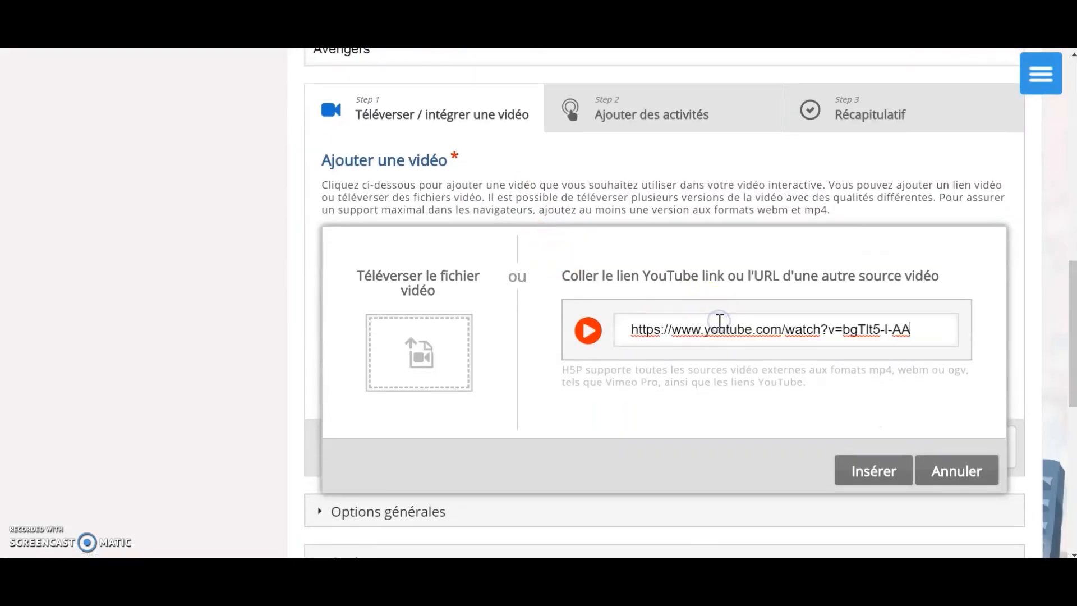
left_click(873, 472)
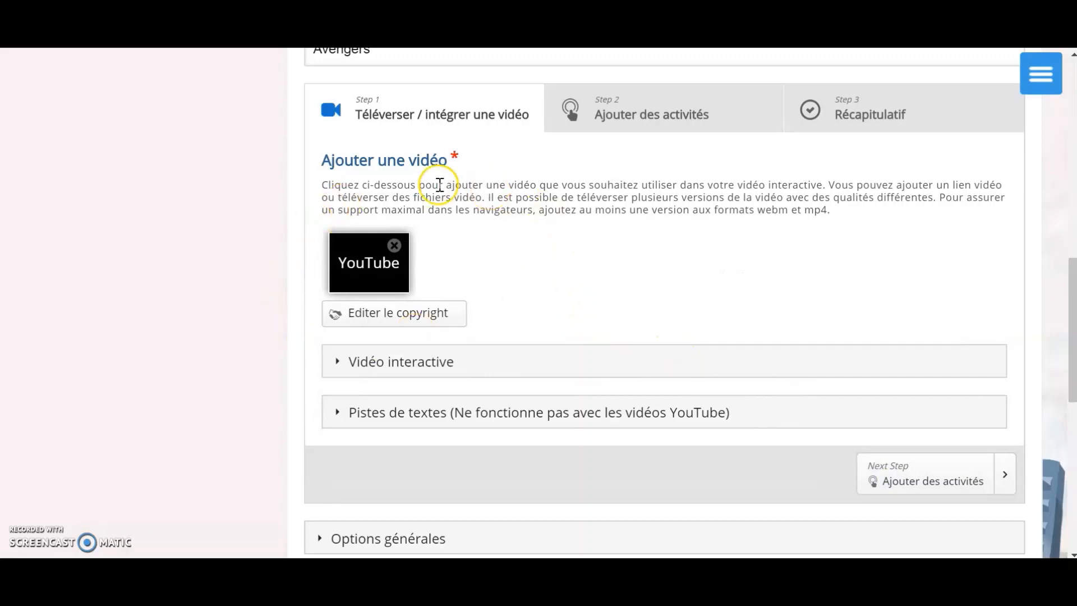
Examine the copyright fields and the licence options available for the inserted YouTube video.
left_click(448, 310)
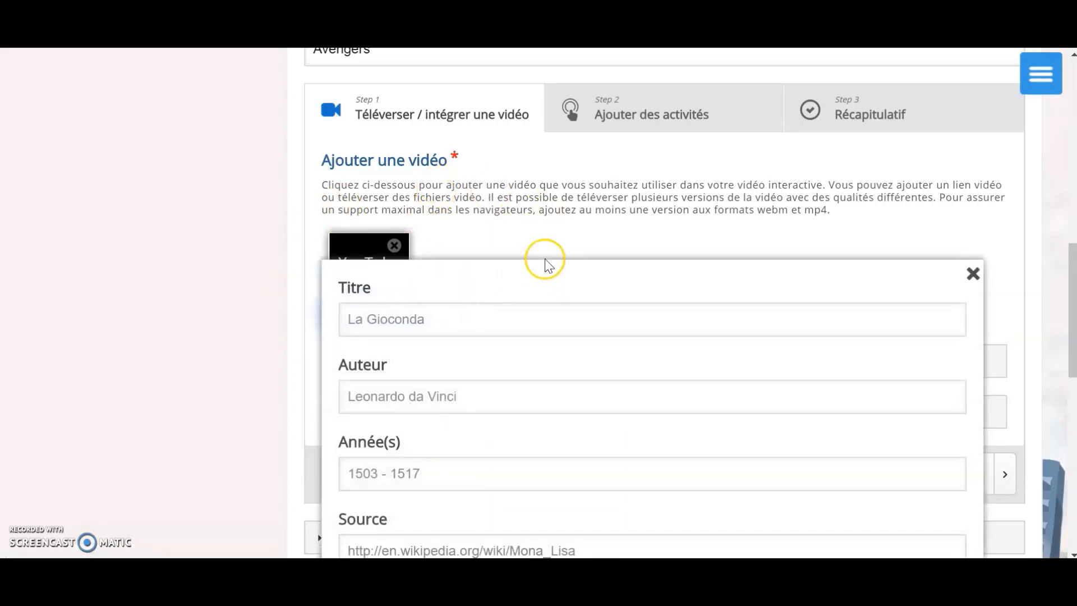
scroll(601, 234, "down", 1)
scroll(698, 349, "down", 3)
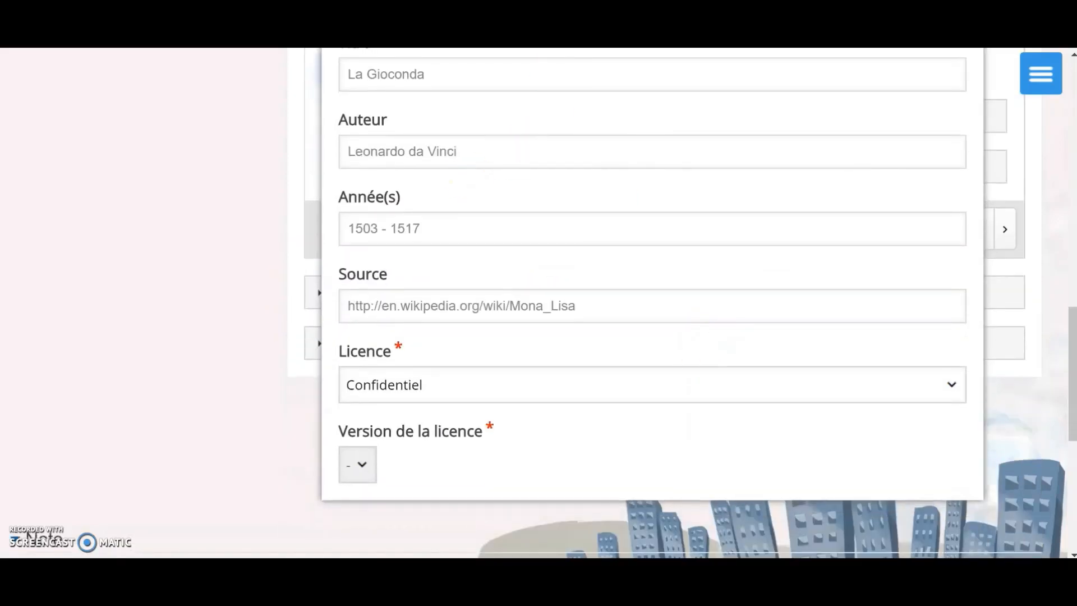
scroll(474, 379, "up", 2)
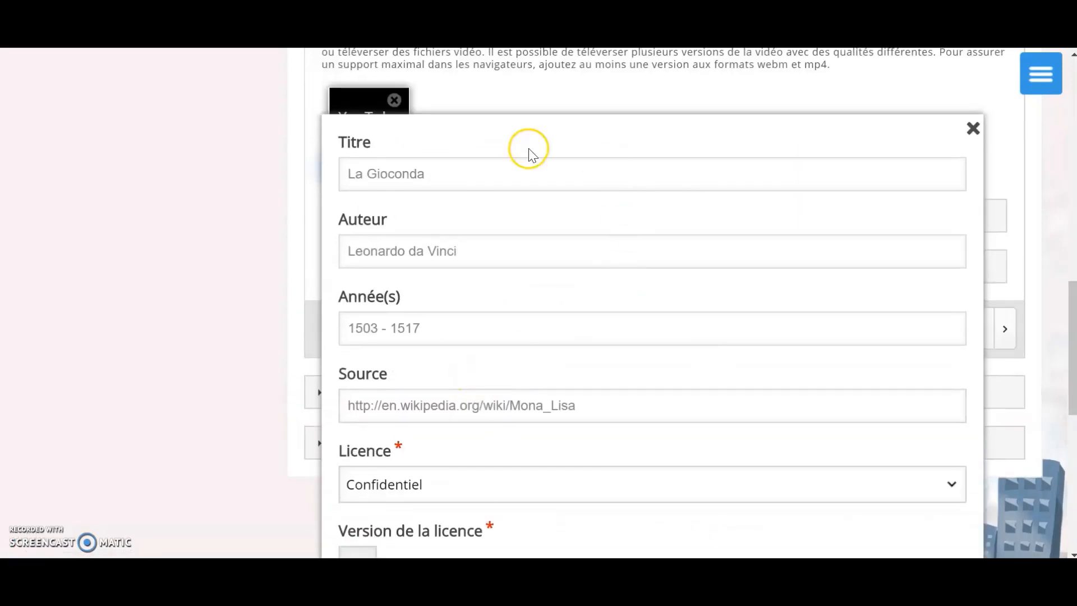
left_click(397, 491)
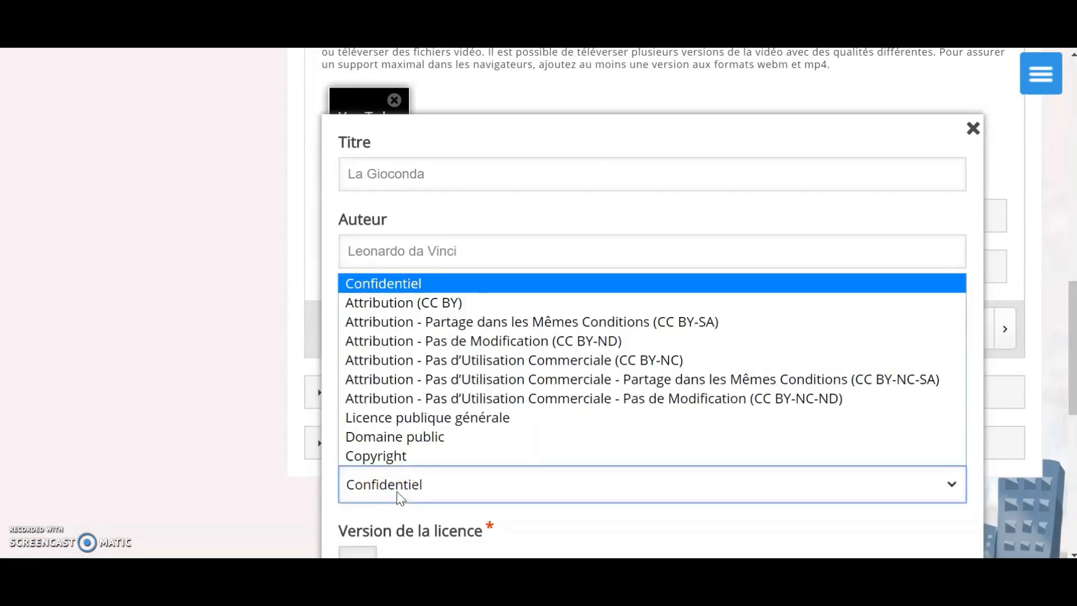
left_click(398, 493)
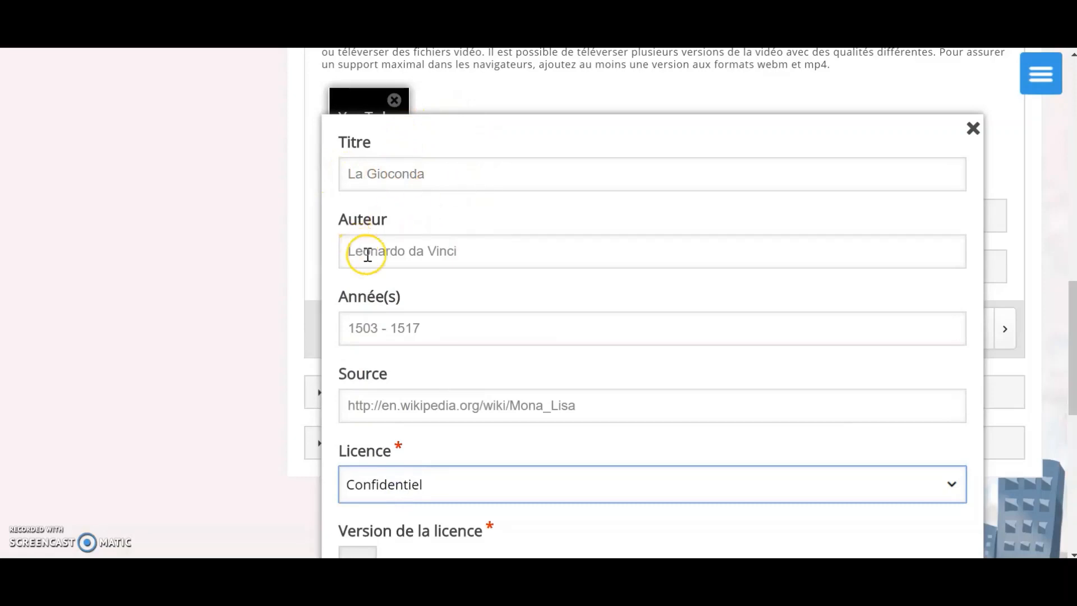
left_click(974, 129)
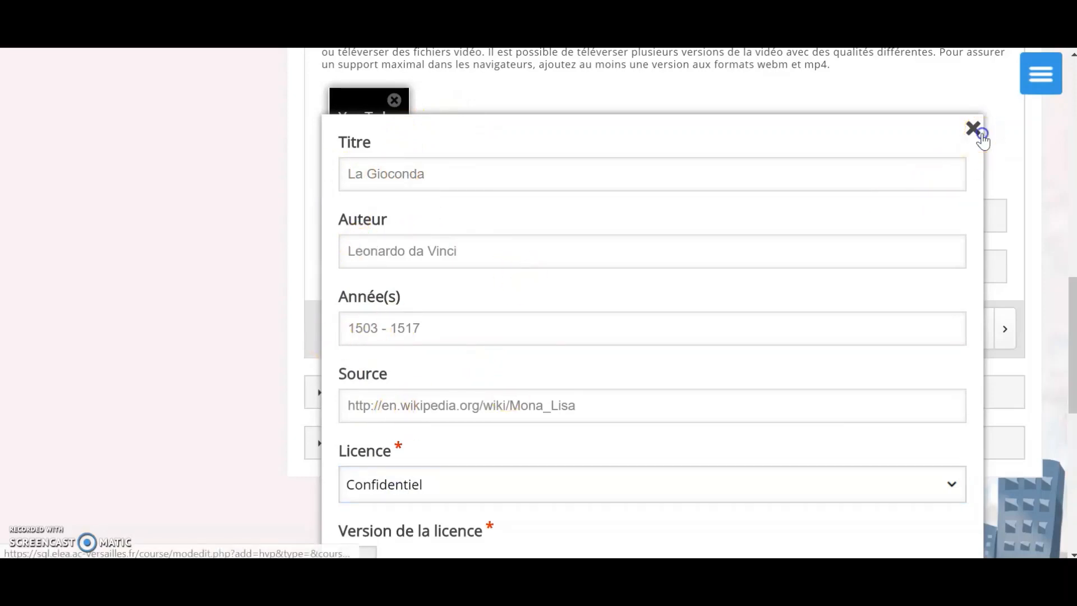
Go to the "Ajouter des activités" step of the video editor and exit the guided tour.
scroll(712, 188, "up", 3)
left_click(642, 126)
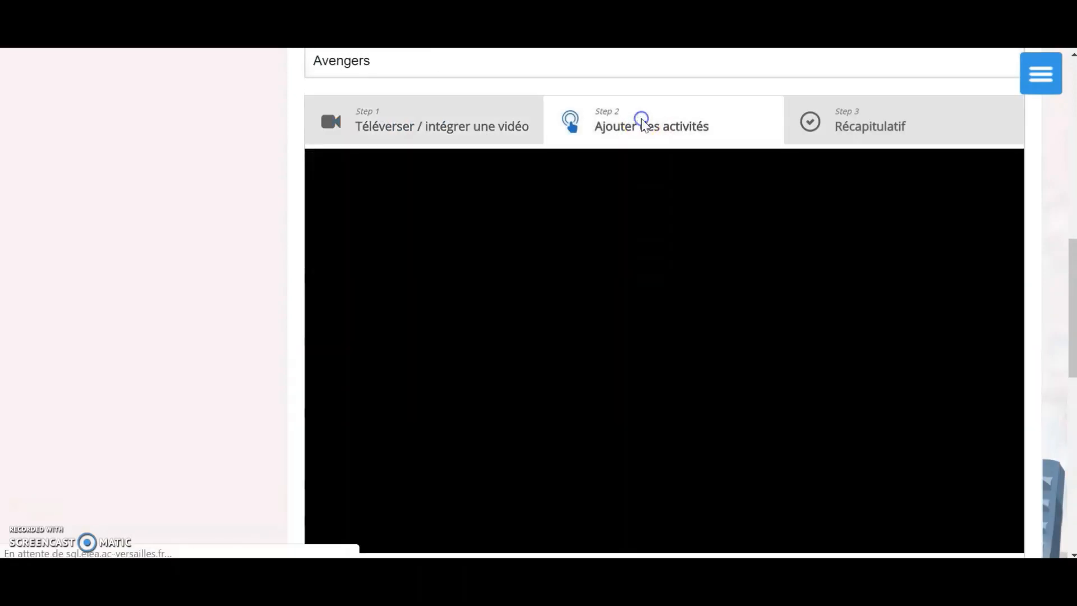
scroll(146, 224, "down", 1)
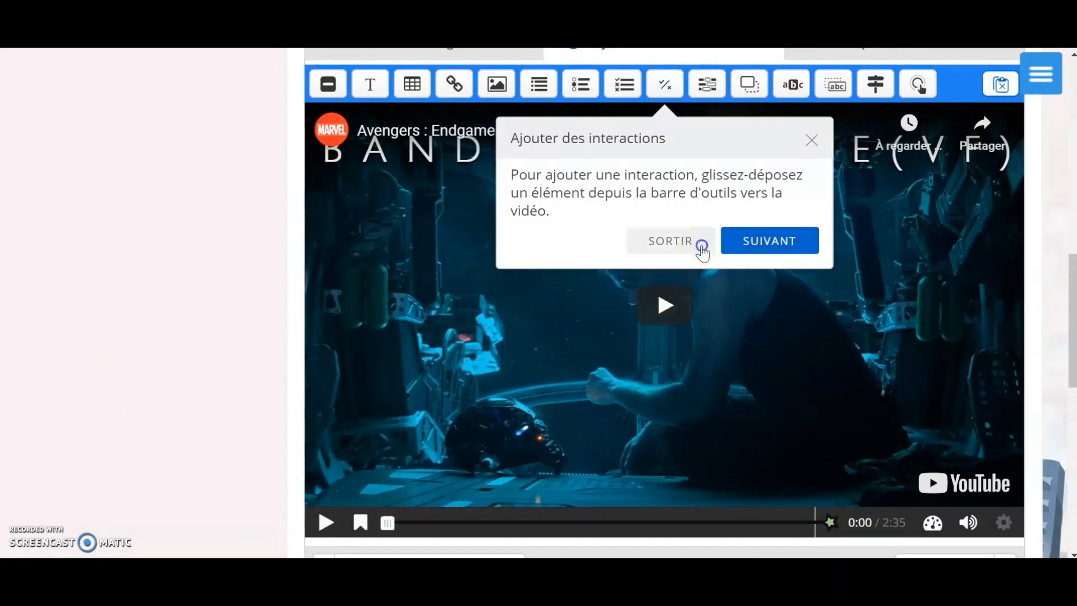
left_click(673, 242)
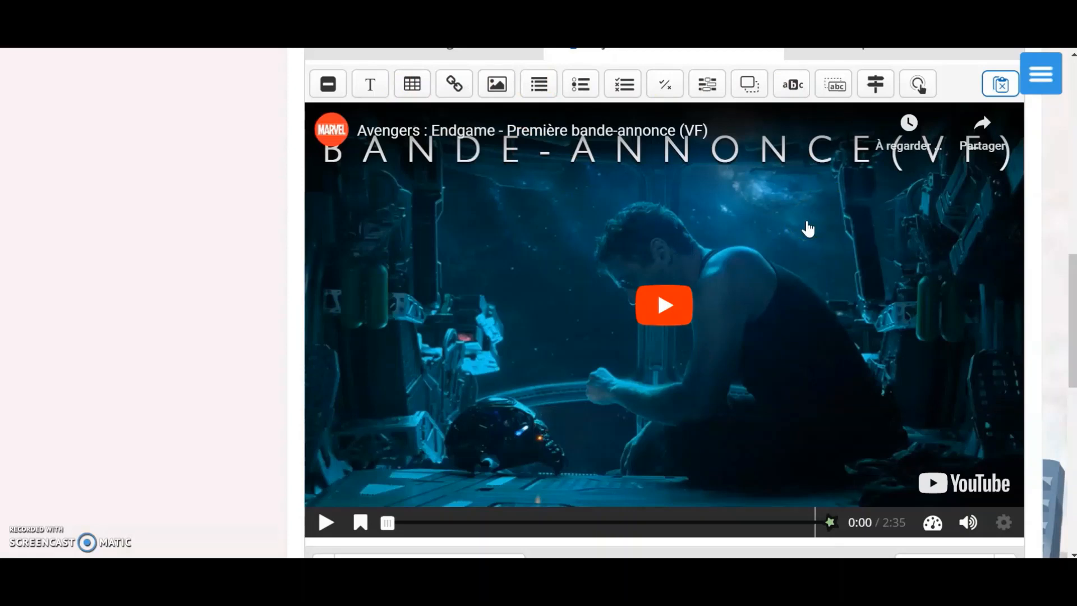
Play the trailer in the editor and pause it at 0:04.
left_click(756, 245)
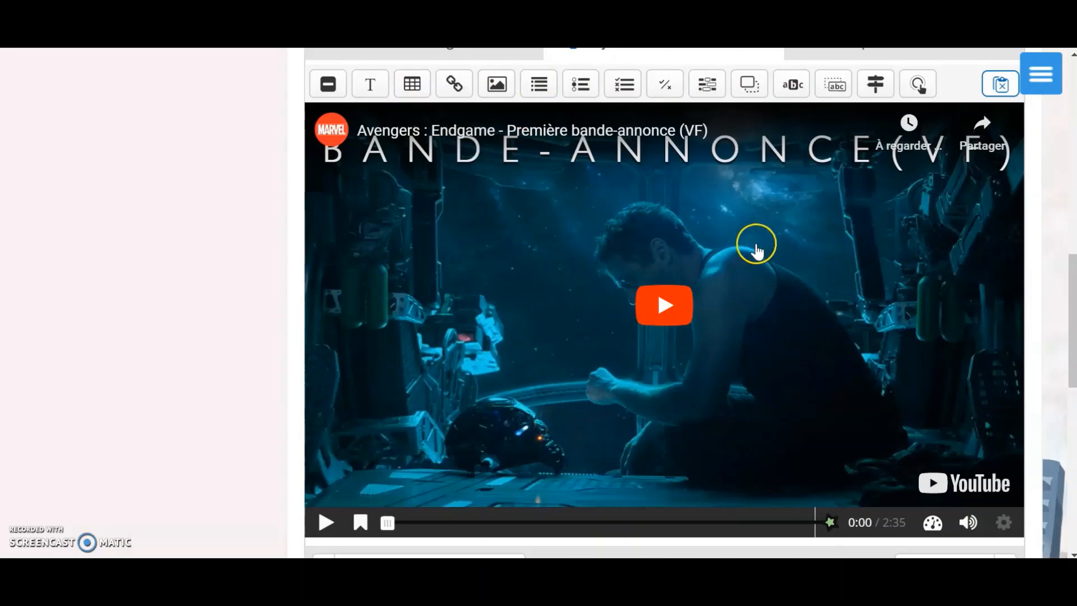
left_click(667, 346)
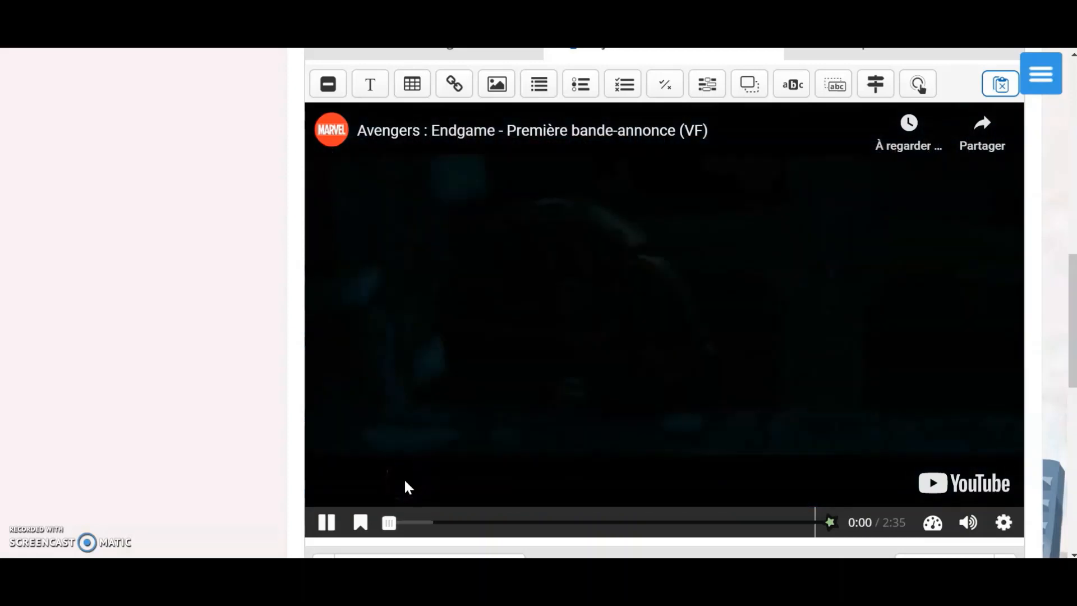
left_click(327, 532)
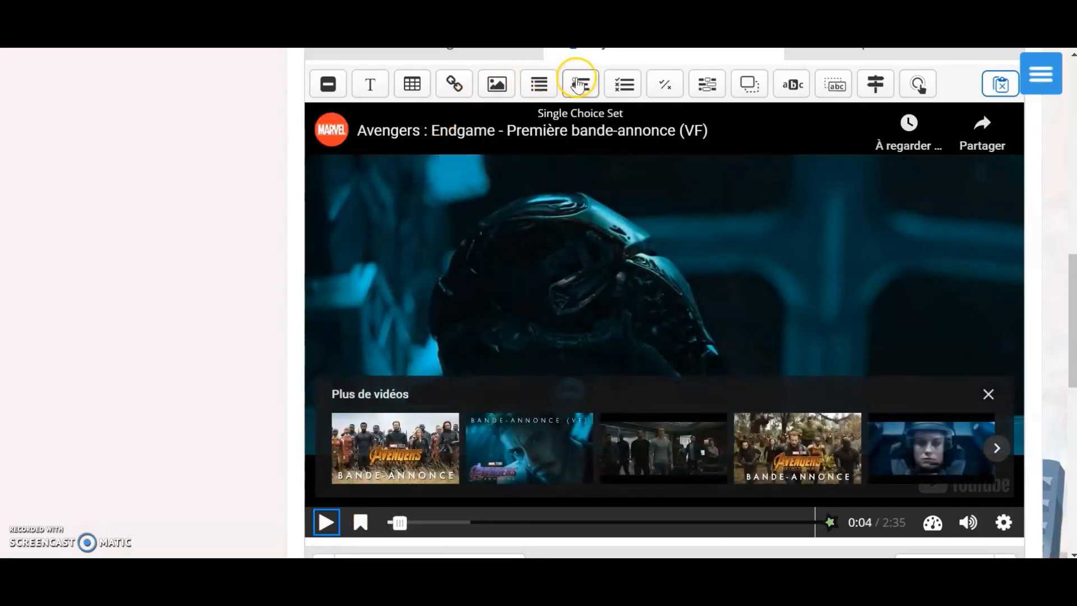
Add a Multiple Choice interaction at 0:04 displayed as "Cadre", and edit the end time of its display range.
left_click(628, 86)
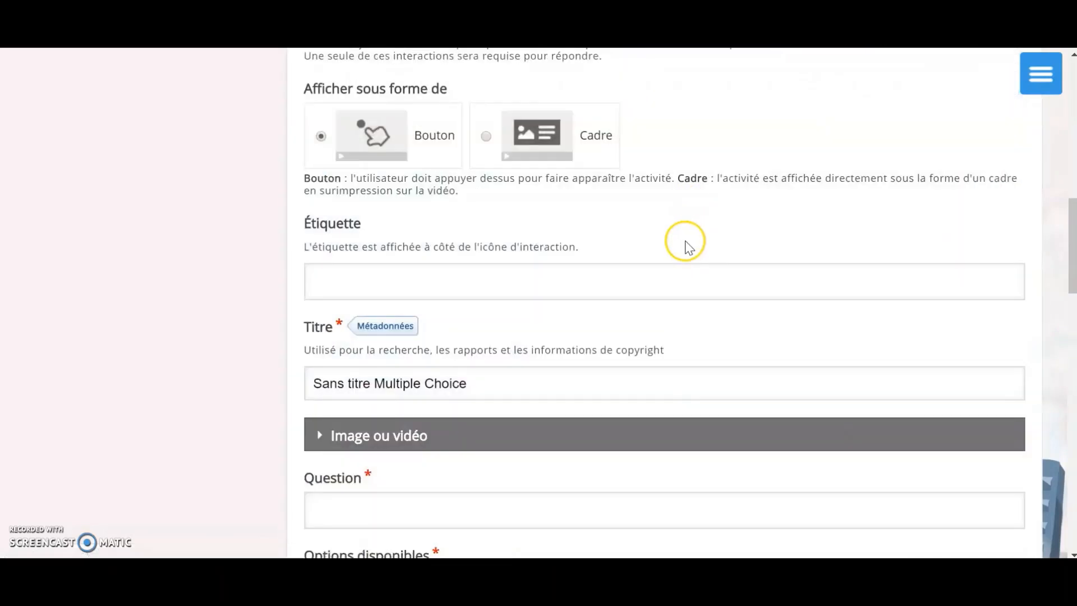
left_click(578, 135)
scroll(580, 169, "up", 3)
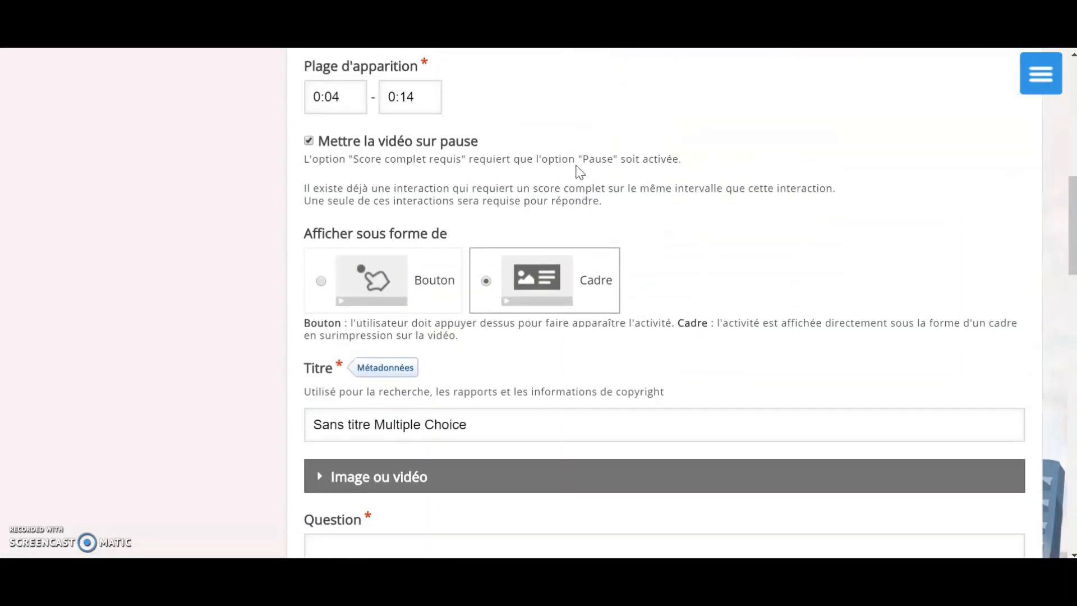
left_click(418, 142)
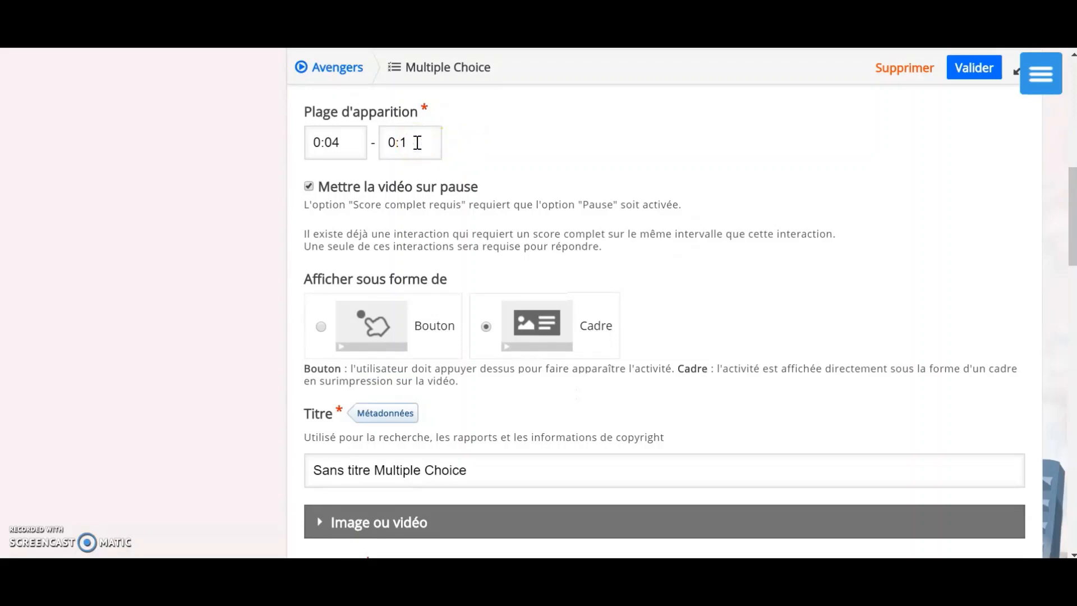
left_click(525, 140)
scroll(898, 256, "down", 6)
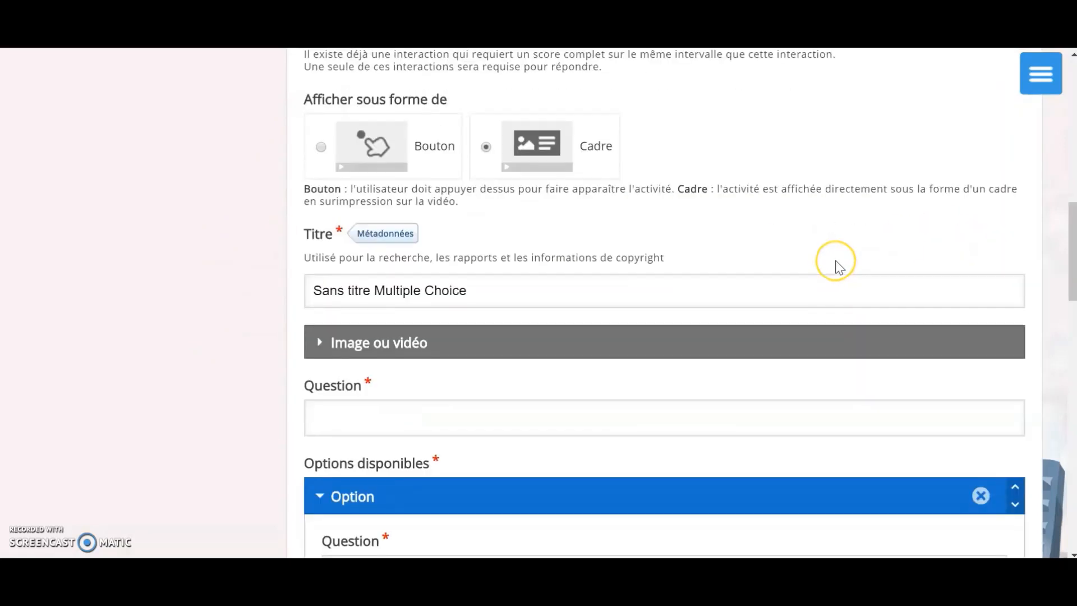
Title the interaction "Question 1" and enter "A qui appartient ce casque?" as its question text.
left_click(552, 149)
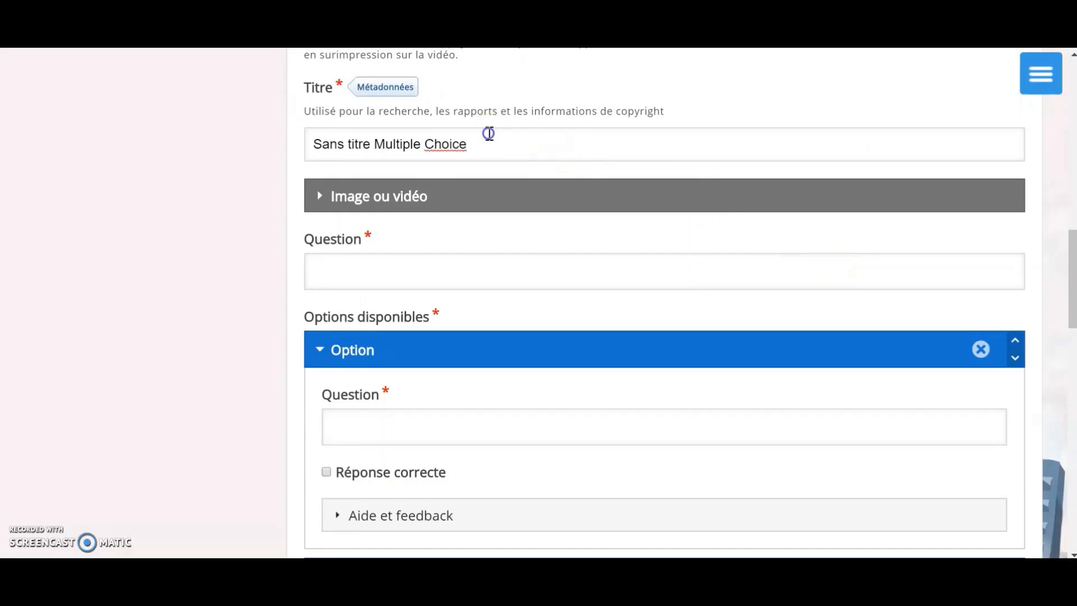
left_click_drag(489, 134, 306, 110)
type("Question 1")
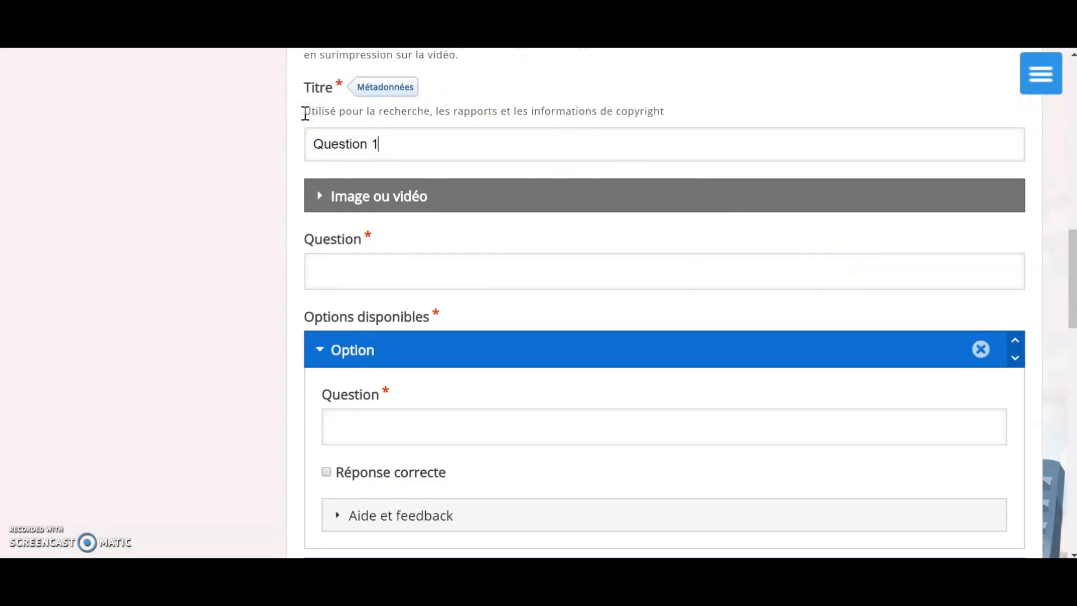
scroll(306, 114, "down", 2)
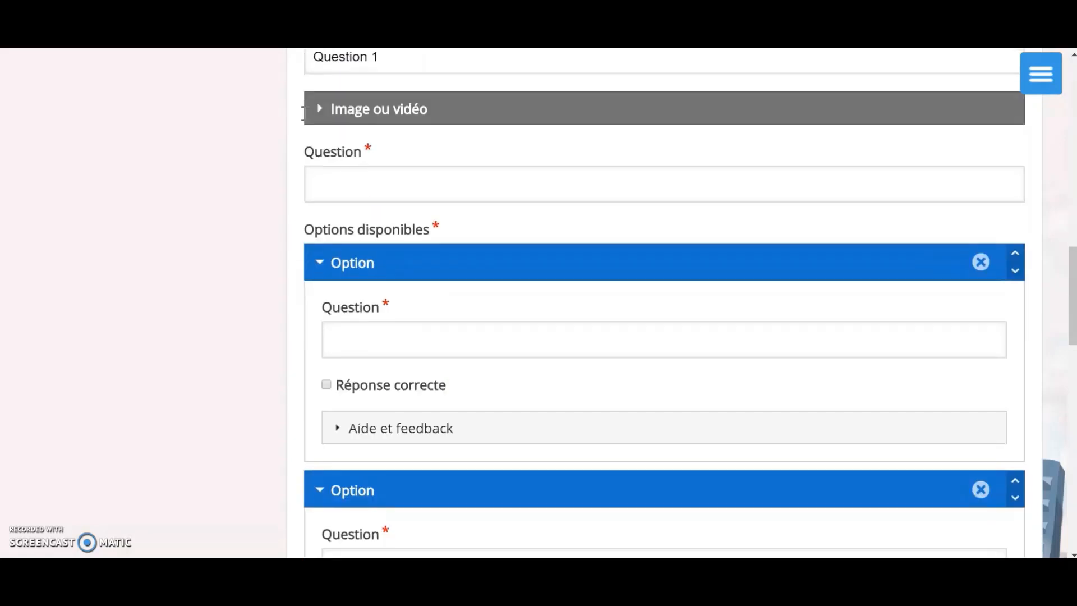
left_click(359, 179)
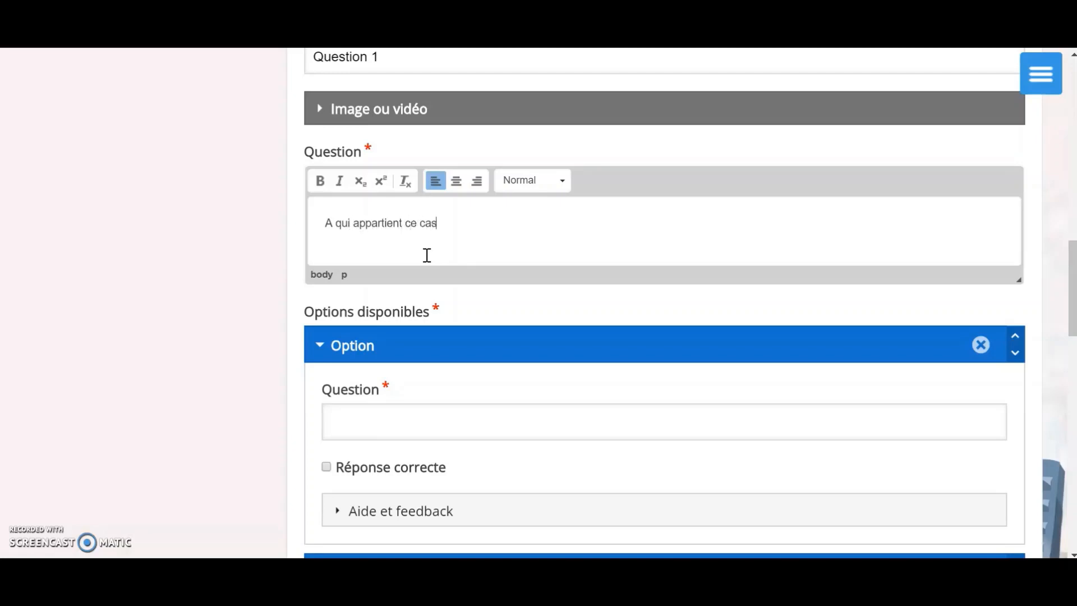
Enter "Thor" and "Iron Man" as the first two answer options and mark "Iron Man" as the correct answer.
scroll(427, 255, "down", 3)
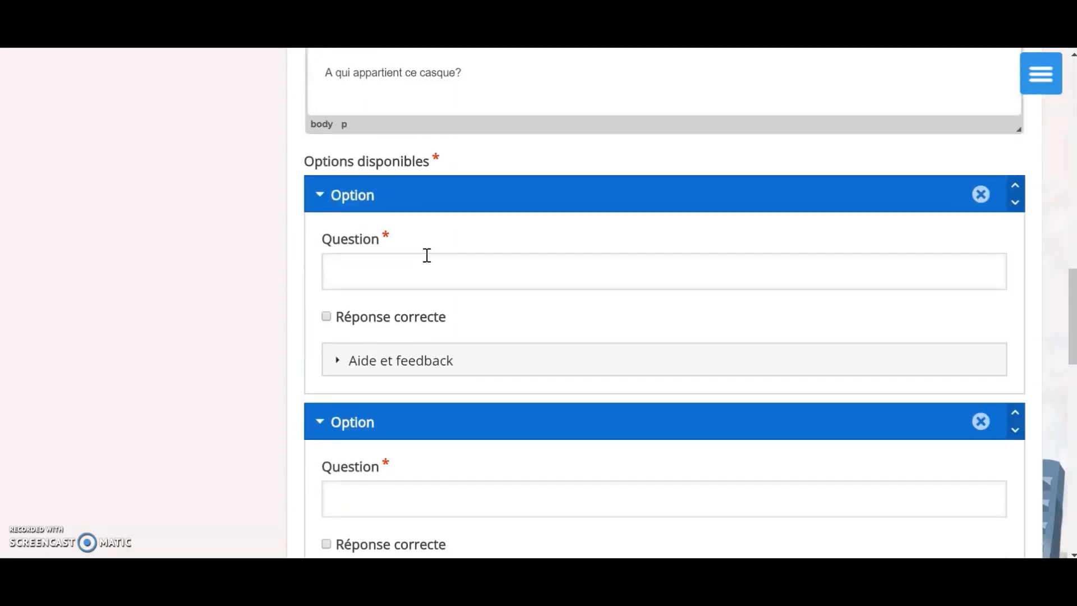
left_click(440, 272)
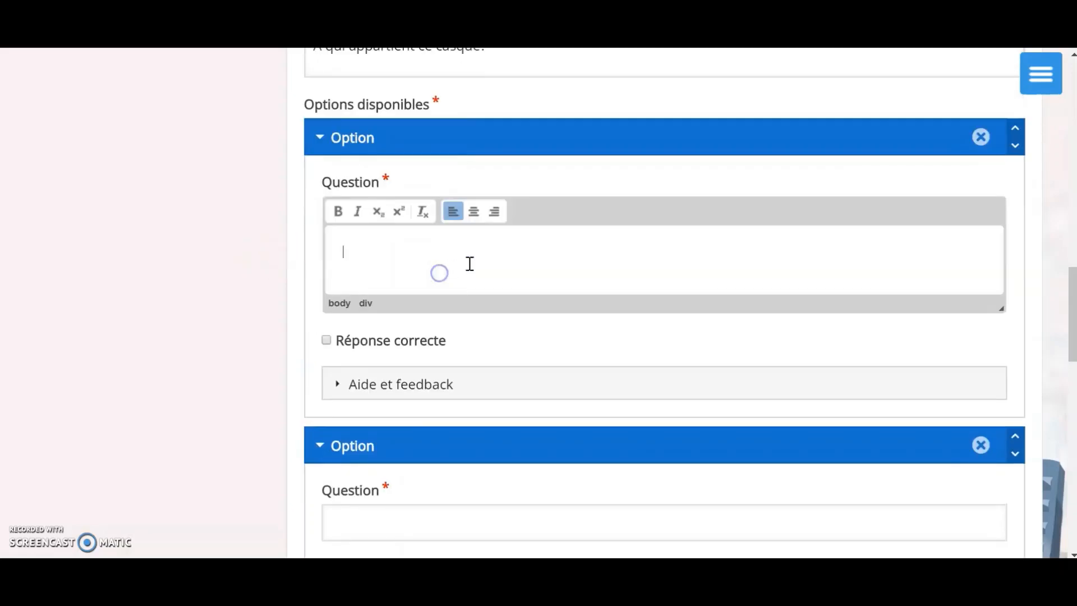
type("Thor")
scroll(218, 443, "down", 4)
left_click(420, 275)
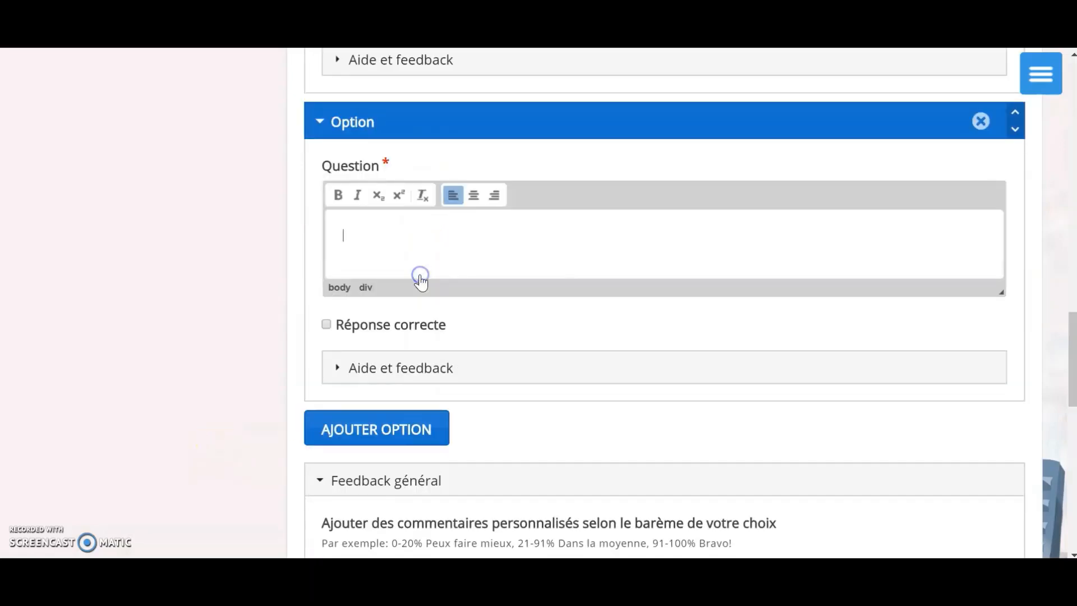
type("Iron Man")
left_click(326, 324)
Add a third answer option "Captain America" and check the question with its options.
scroll(359, 353, "down", 1)
left_click(359, 361)
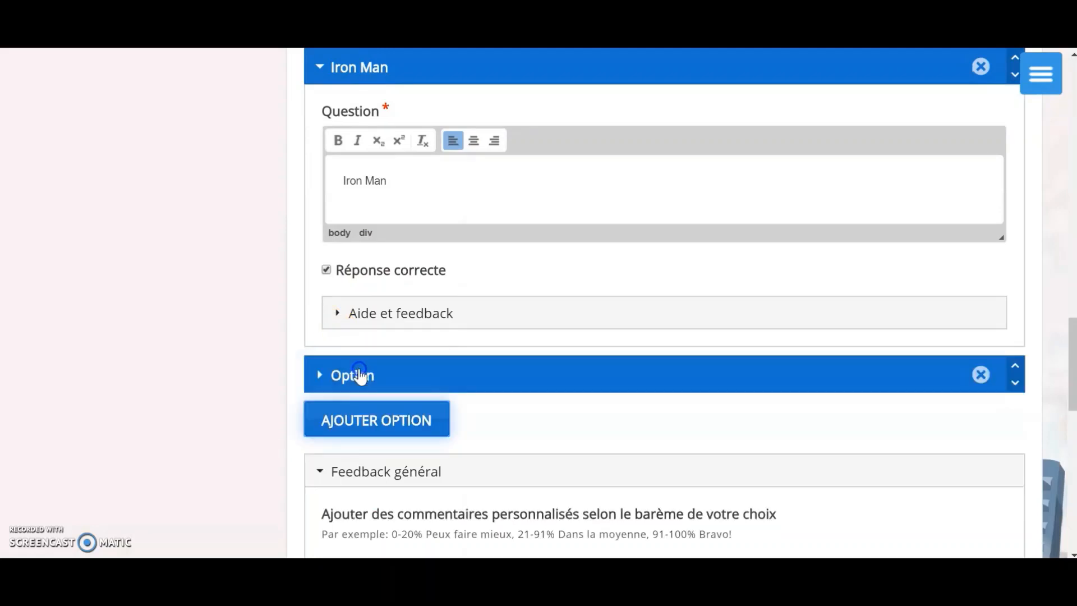
scroll(538, 377, "down", 3)
left_click(428, 297)
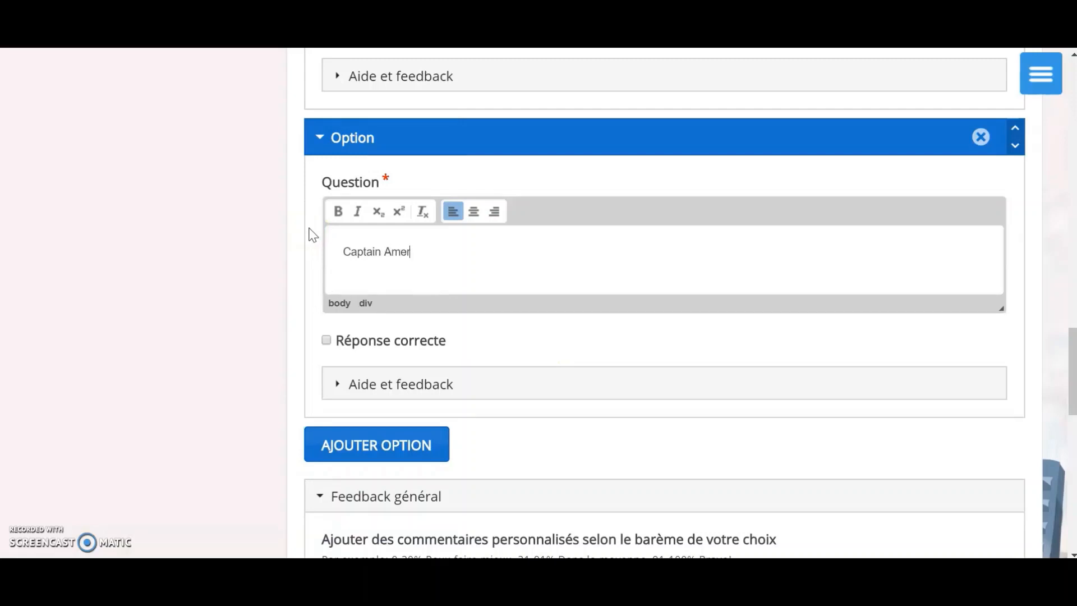
scroll(312, 234, "up", 9)
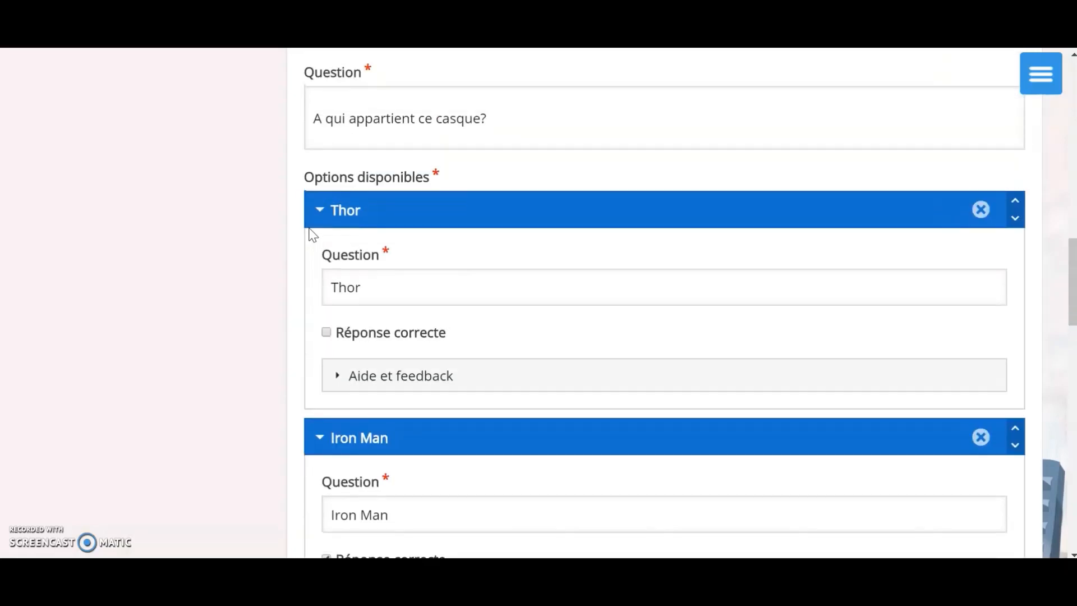
Disable the "Afficher la Solution" button in the question's behavioural settings.
scroll(312, 234, "down", 10)
scroll(577, 383, "down", 1)
scroll(576, 384, "down", 3)
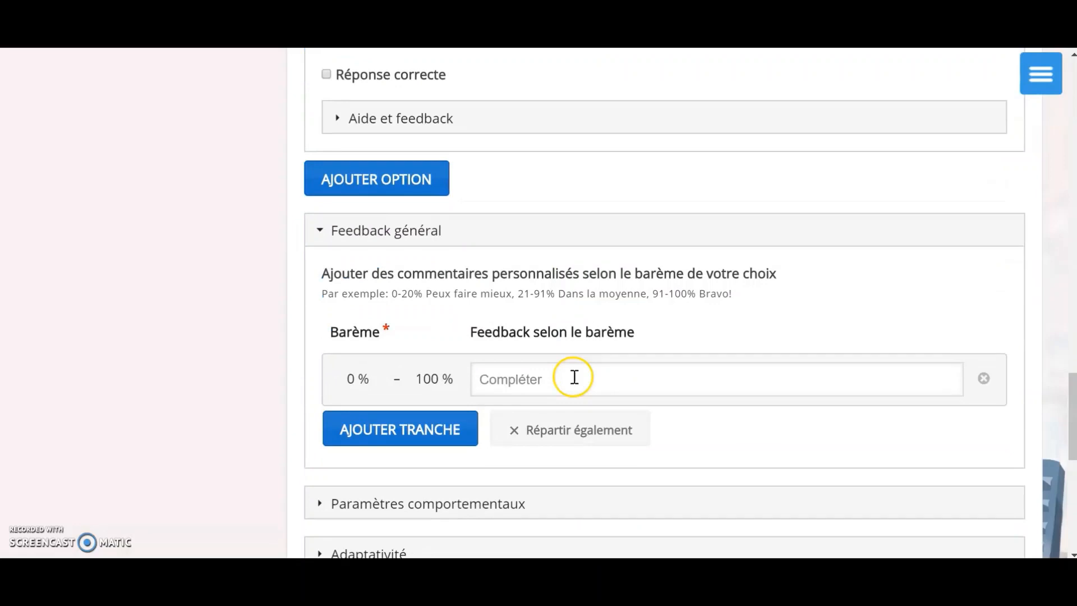
scroll(574, 377, "down", 3)
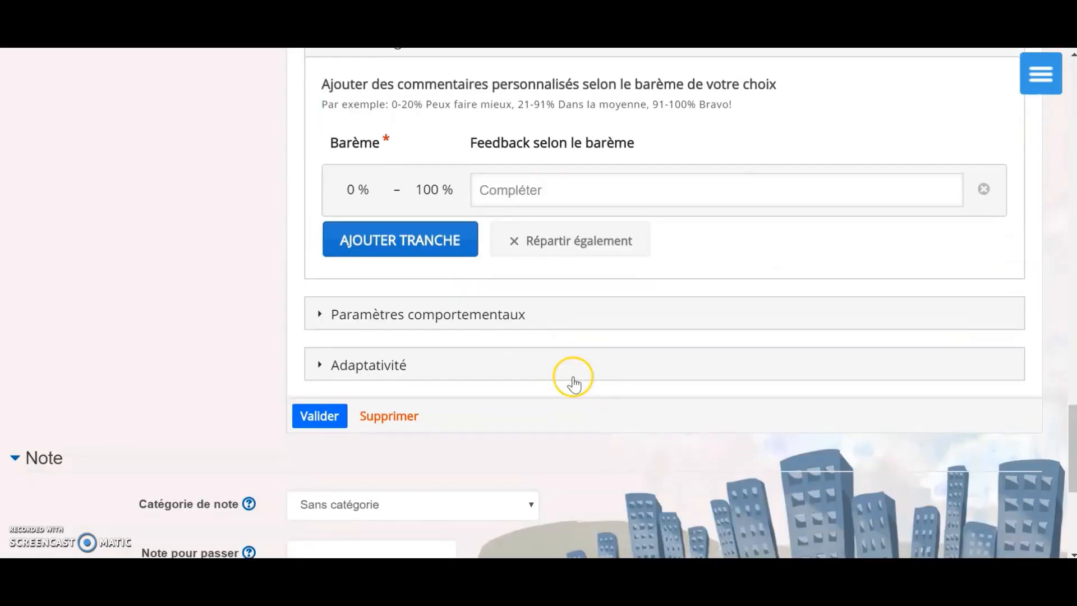
left_click(421, 318)
scroll(589, 351, "down", 4)
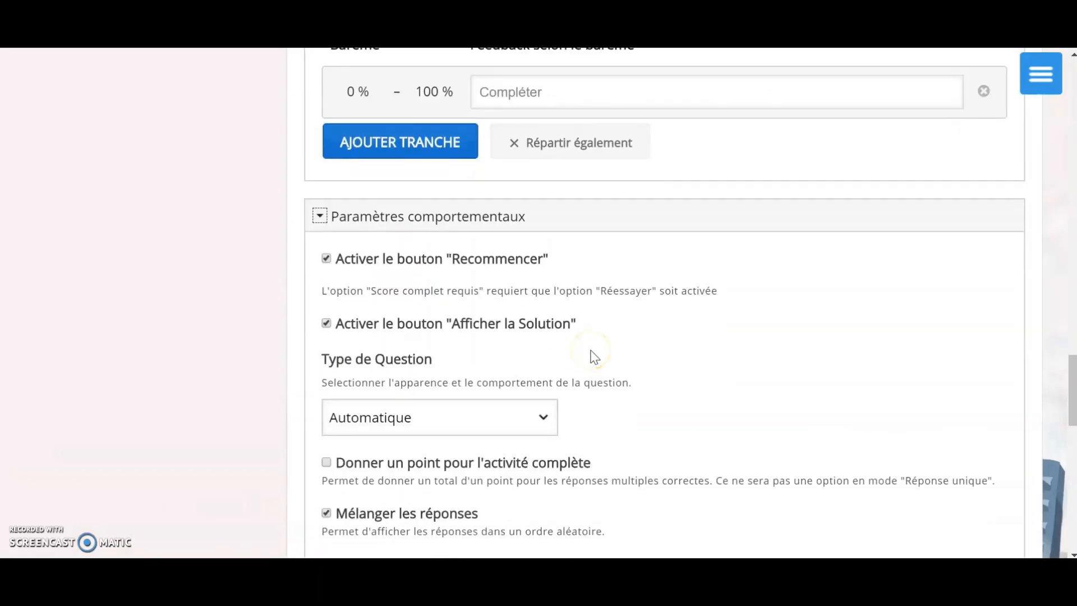
left_click(326, 219)
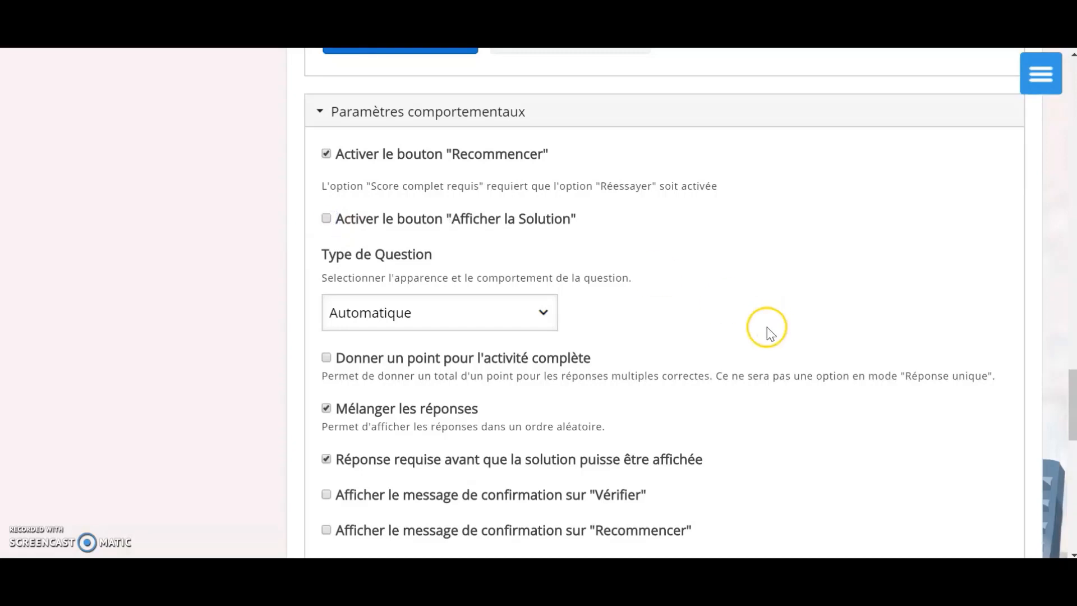
Examine the remaining behavioural settings, such as question type, answer shuffling, confirmation messages and success percentage.
scroll(141, 353, "down", 1)
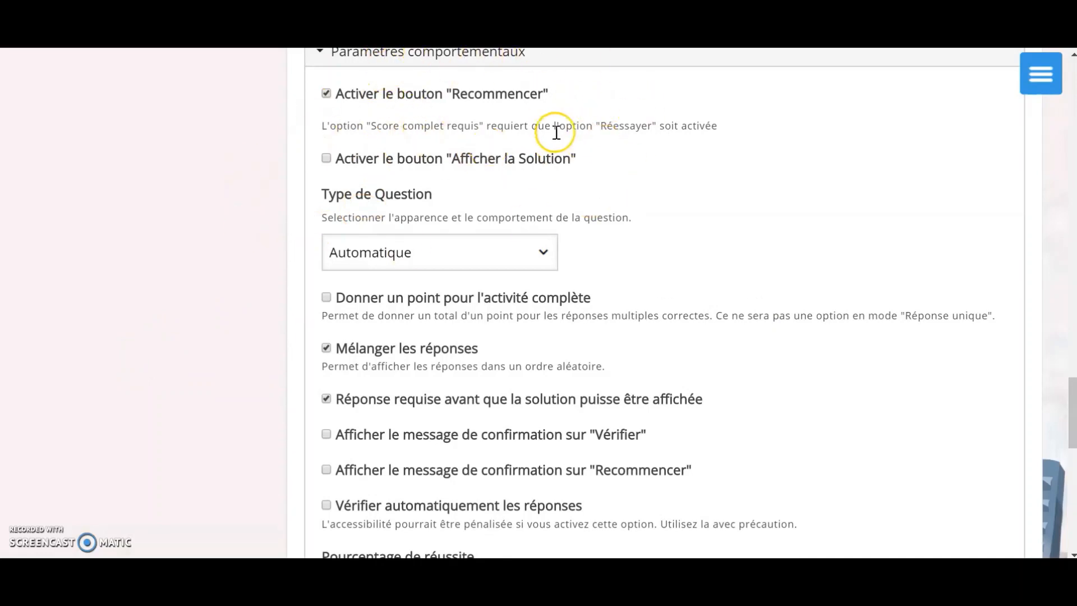
scroll(204, 361, "down", 1)
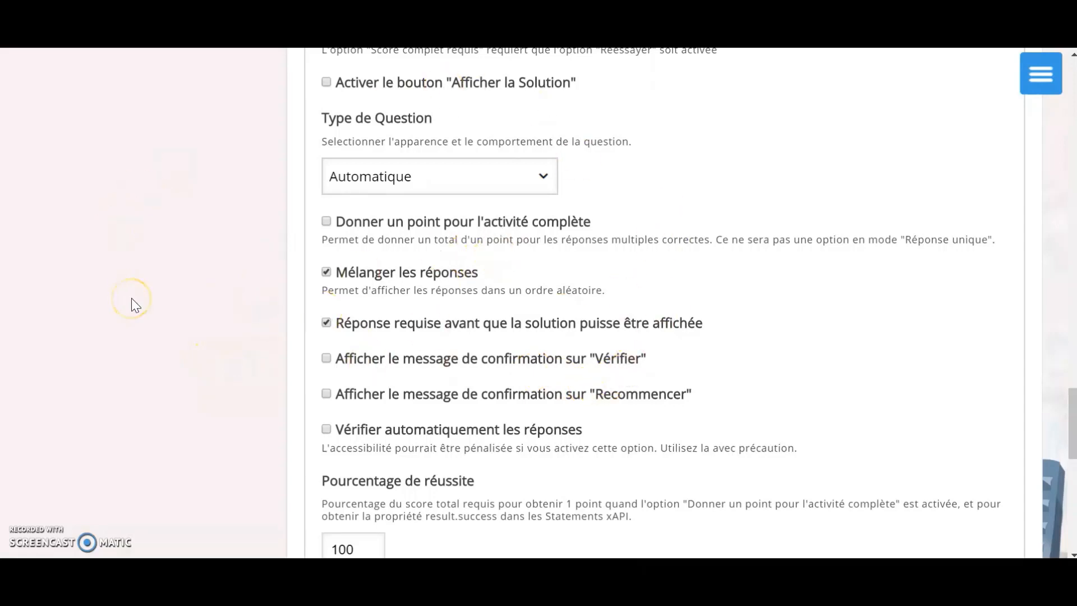
scroll(132, 298, "down", 1)
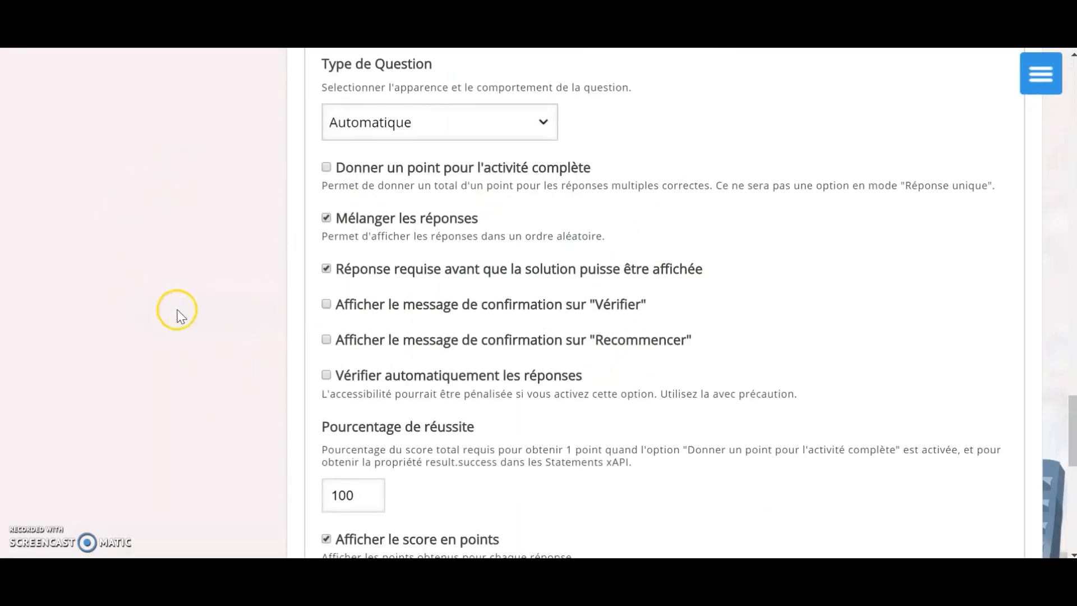
scroll(190, 323, "down", 2)
scroll(263, 217, "down", 1)
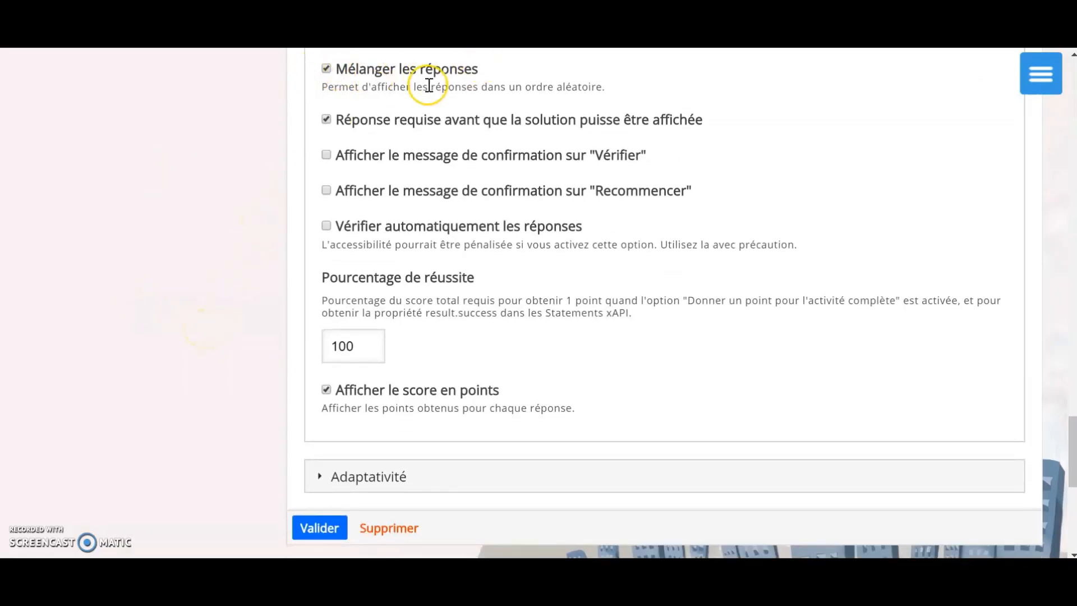
scroll(186, 154, "up", 2)
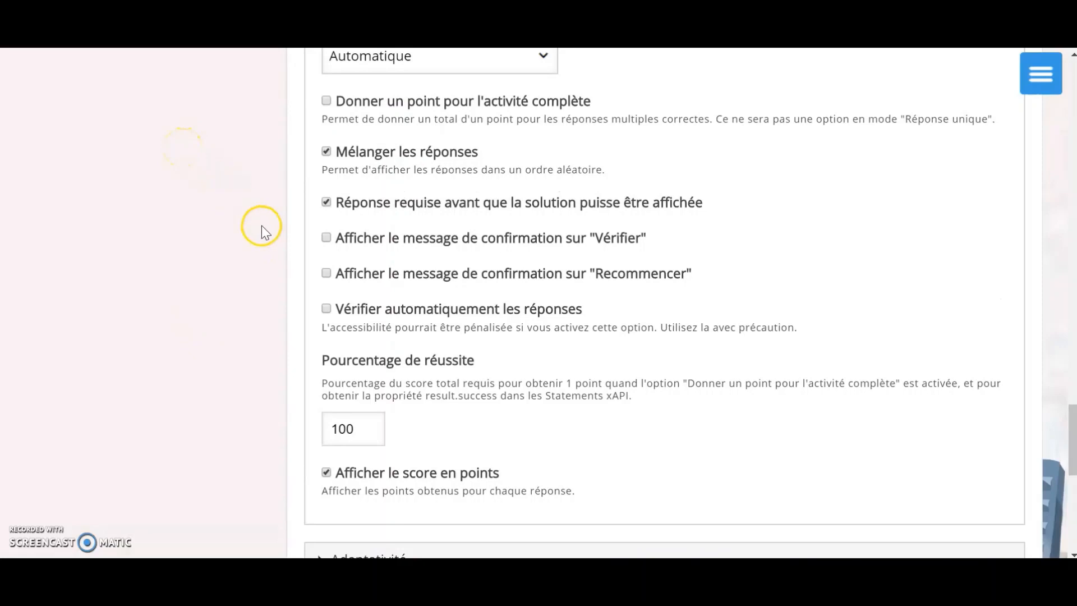
scroll(281, 204, "up", 5)
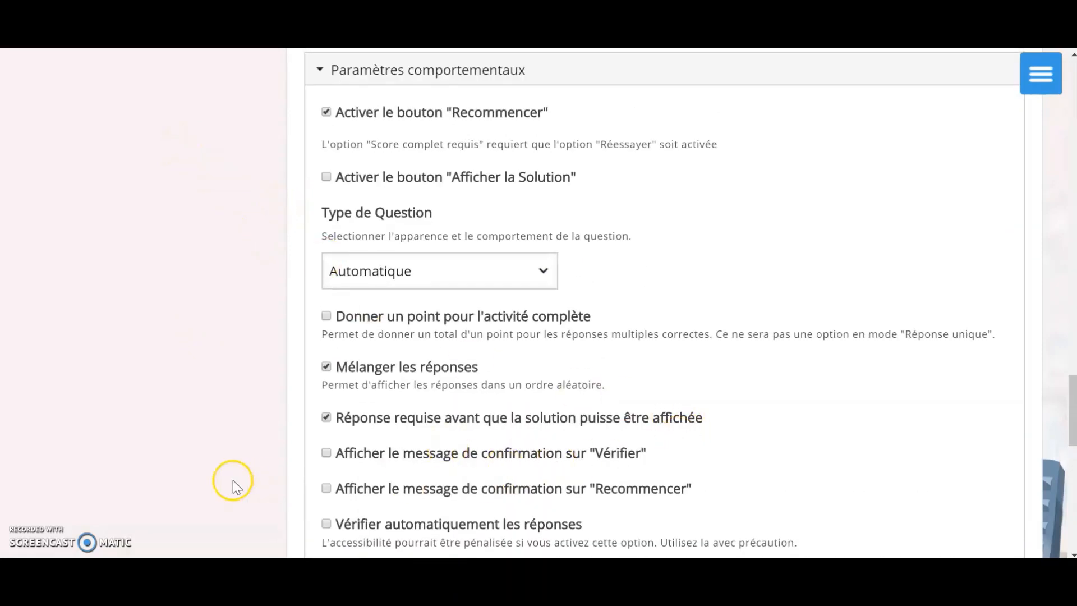
scroll(234, 481, "up", 1)
scroll(234, 480, "down", 10)
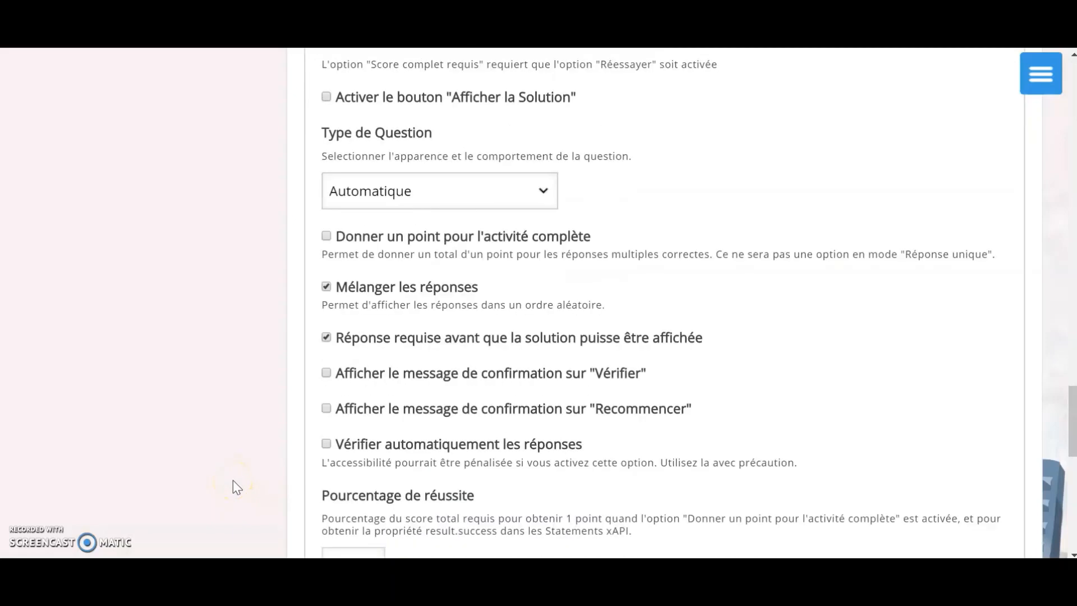
Review the adaptivity actions, require task completion before advancing in the video, and validate the question.
left_click(398, 324)
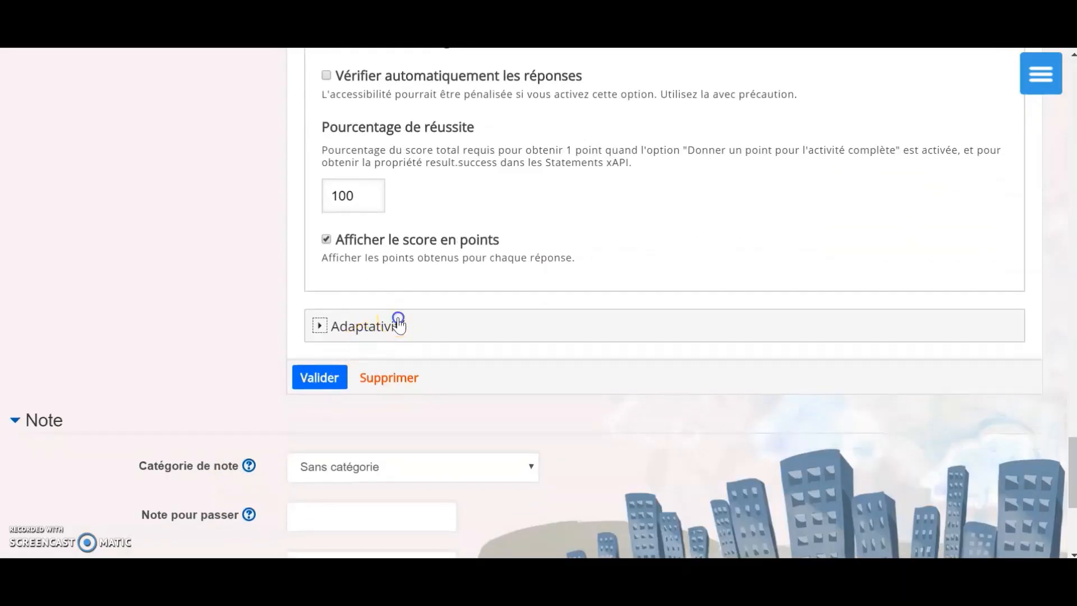
scroll(208, 337, "down", 2)
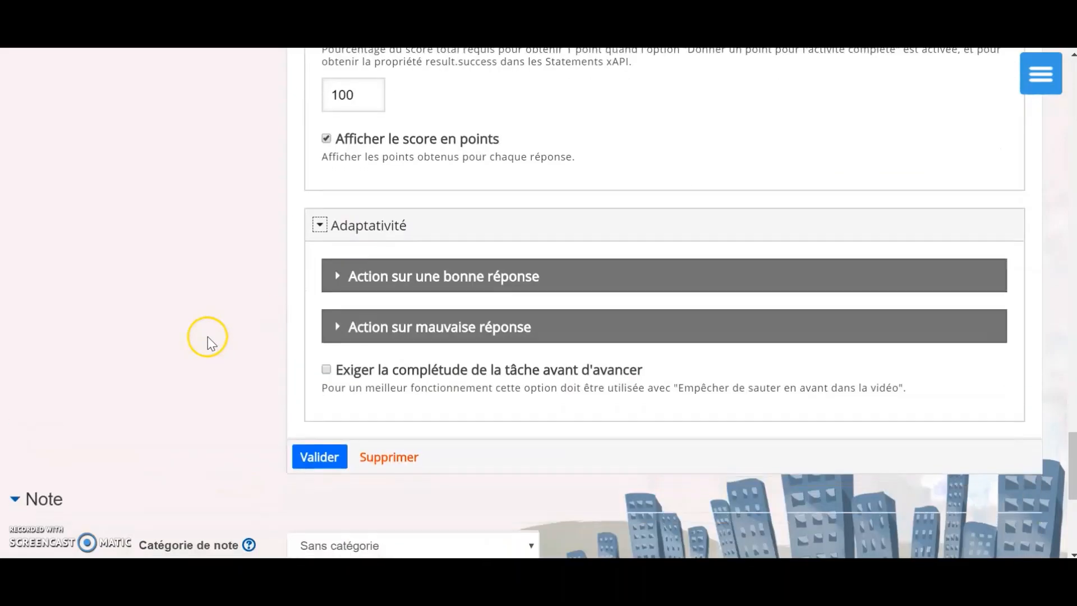
left_click(337, 276)
scroll(264, 344, "down", 3)
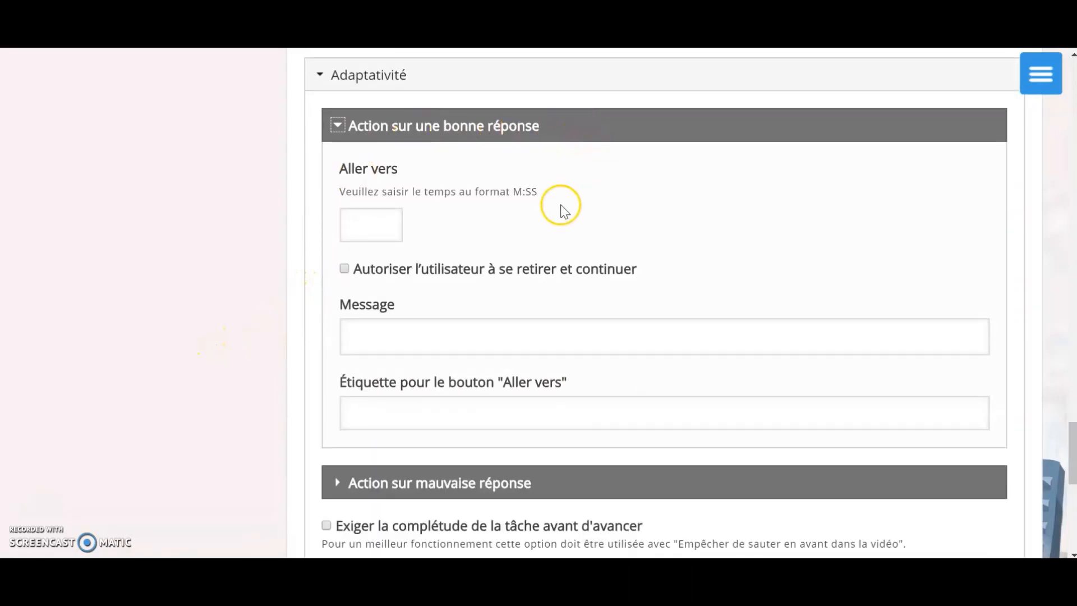
scroll(285, 294, "down", 3)
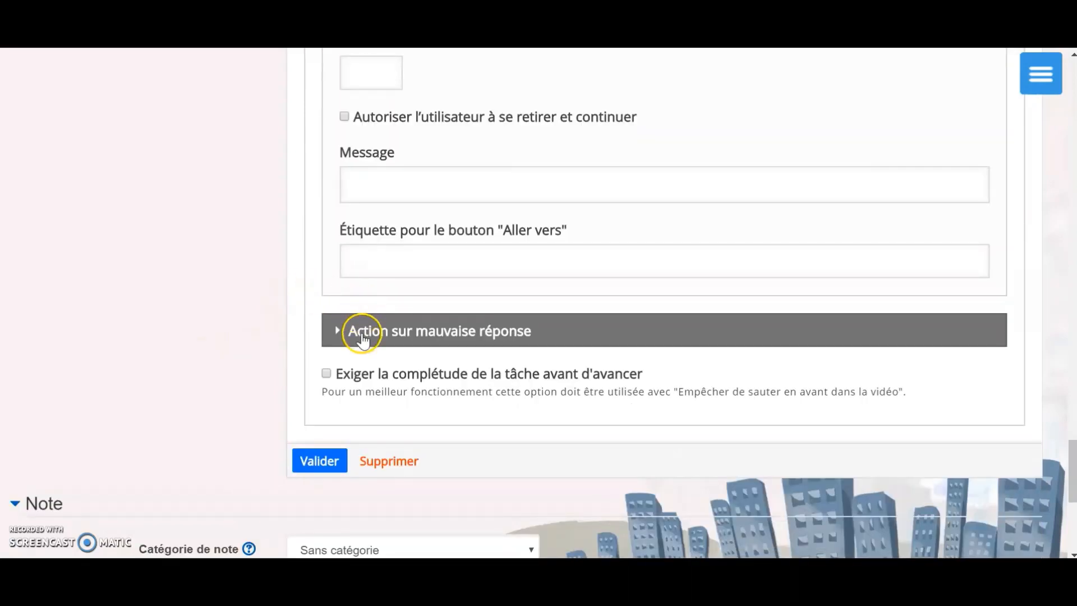
left_click(327, 375)
left_click(321, 461)
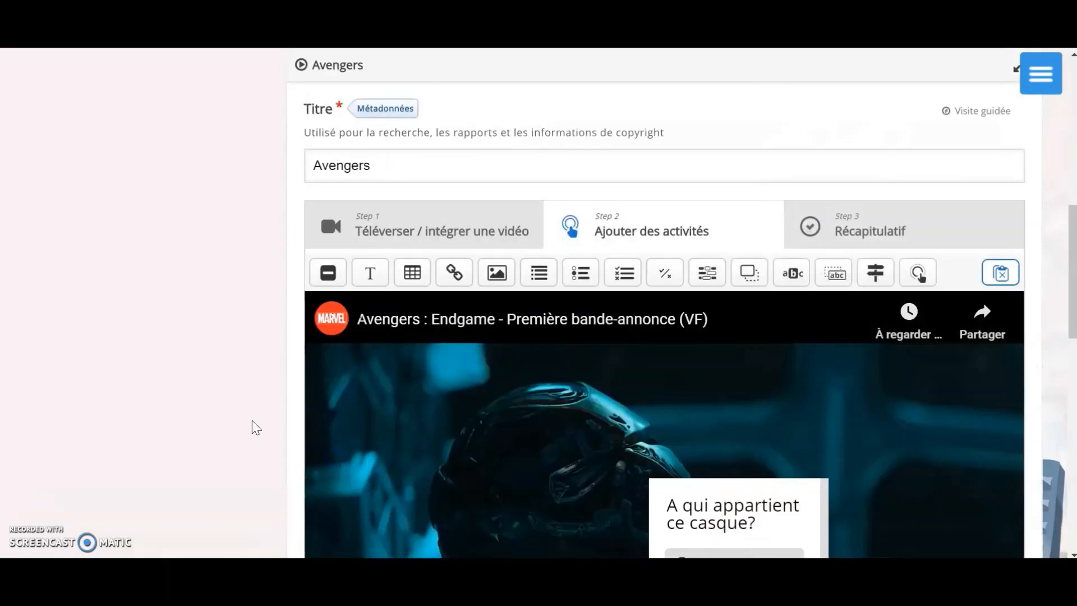
Reposition and enlarge the question frame over the video so that all three answers and the answer button fit.
left_click(186, 395)
scroll(188, 401, "down", 3)
scroll(185, 395, "down", 2)
left_click_drag(771, 269, 641, 186)
scroll(641, 186, "up", 1)
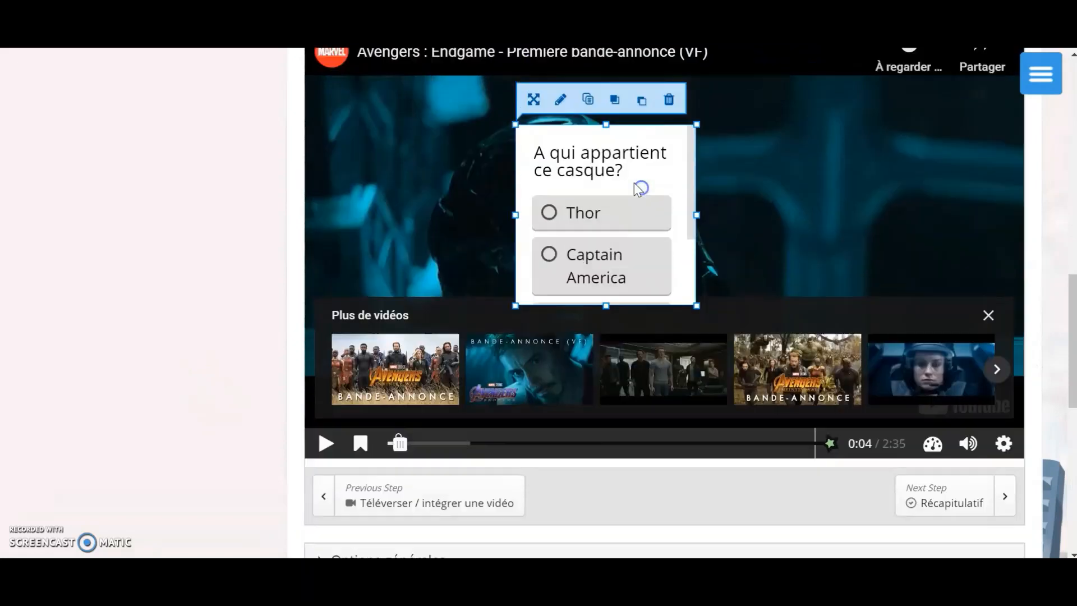
left_click_drag(697, 246, 914, 247)
left_click_drag(715, 338, 715, 395)
left_click_drag(800, 365, 756, 356)
scroll(397, 366, "down", 2)
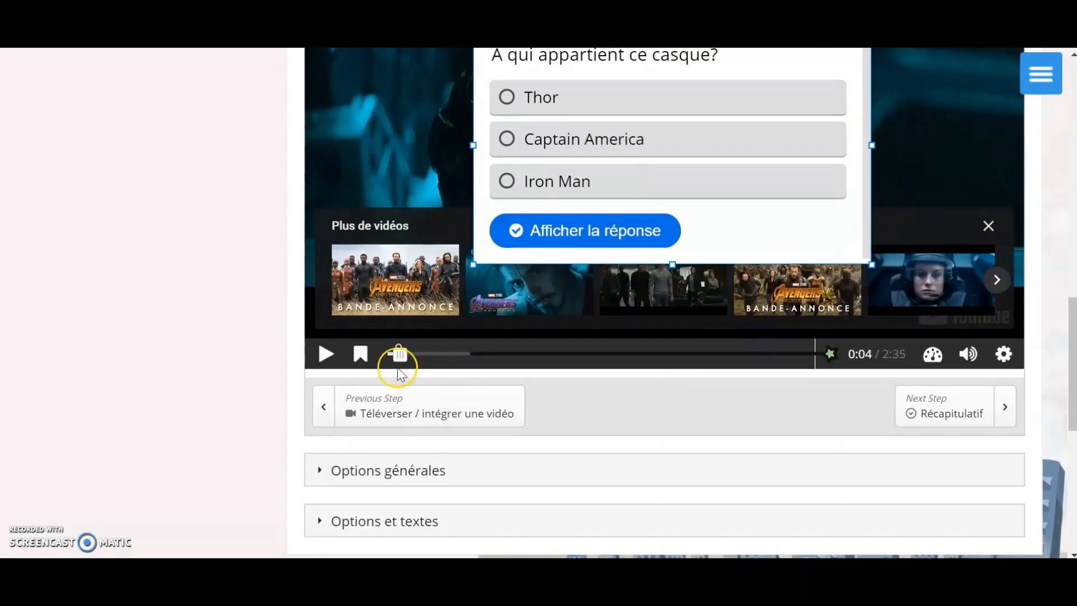
Play the trailer past the question and pause it at about 0:20.
left_click(322, 359)
scroll(213, 362, "up", 2)
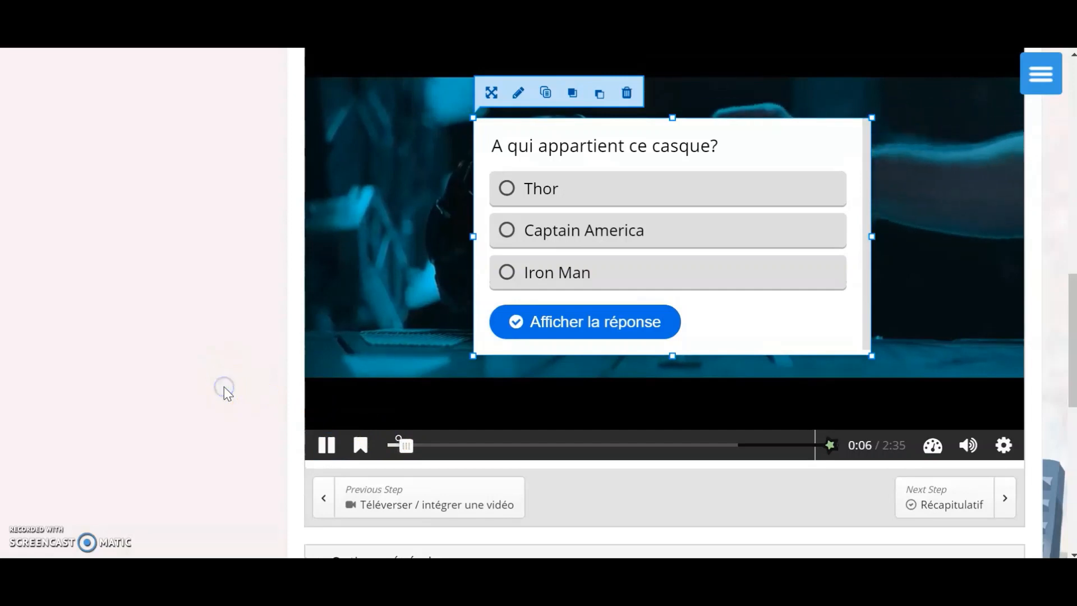
left_click(810, 497)
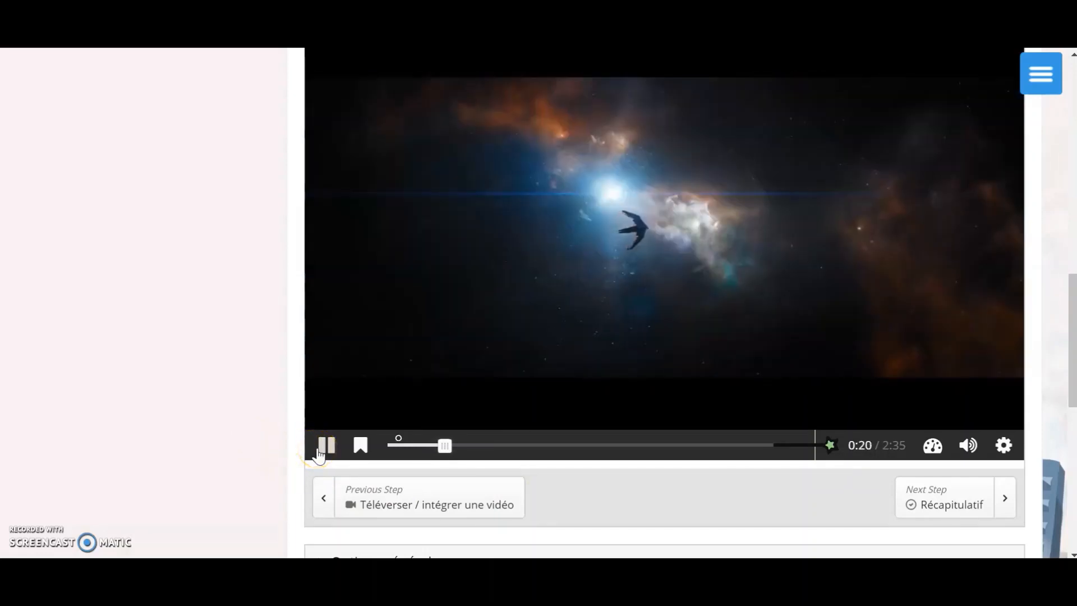
left_click(319, 454)
Add a Fill in the Blanks interaction from 0:21 to 0:24 that pauses the video and is displayed as "Cadre".
scroll(205, 397, "up", 2)
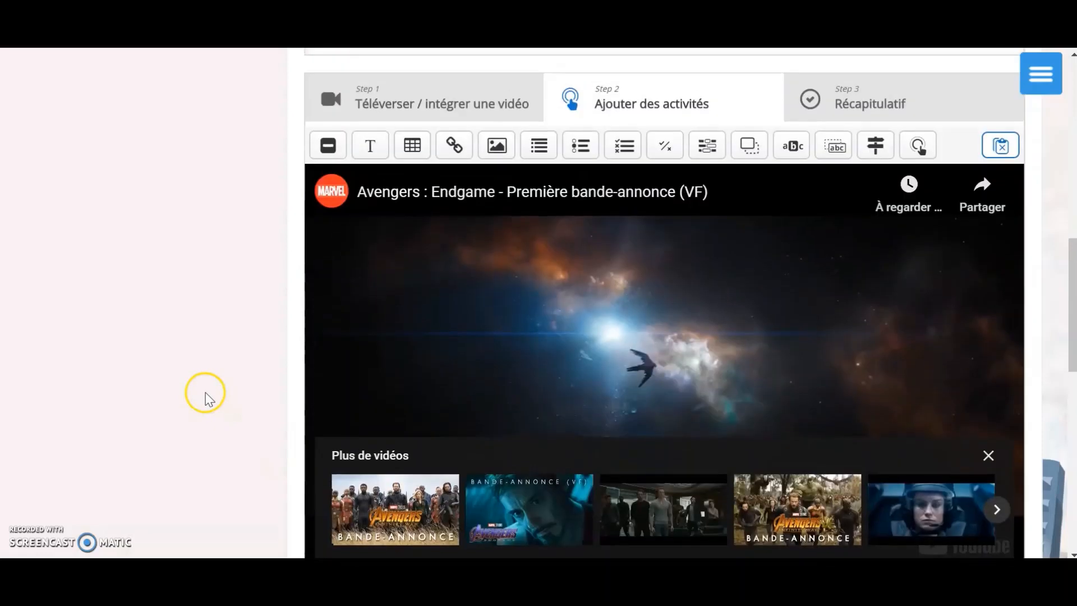
left_click(708, 147)
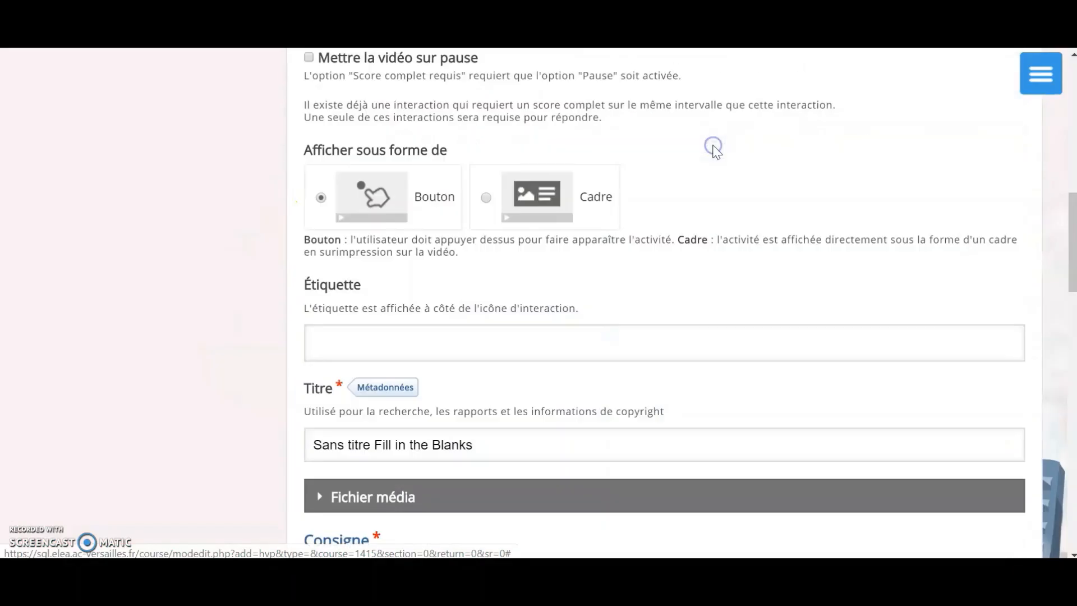
left_click(570, 188)
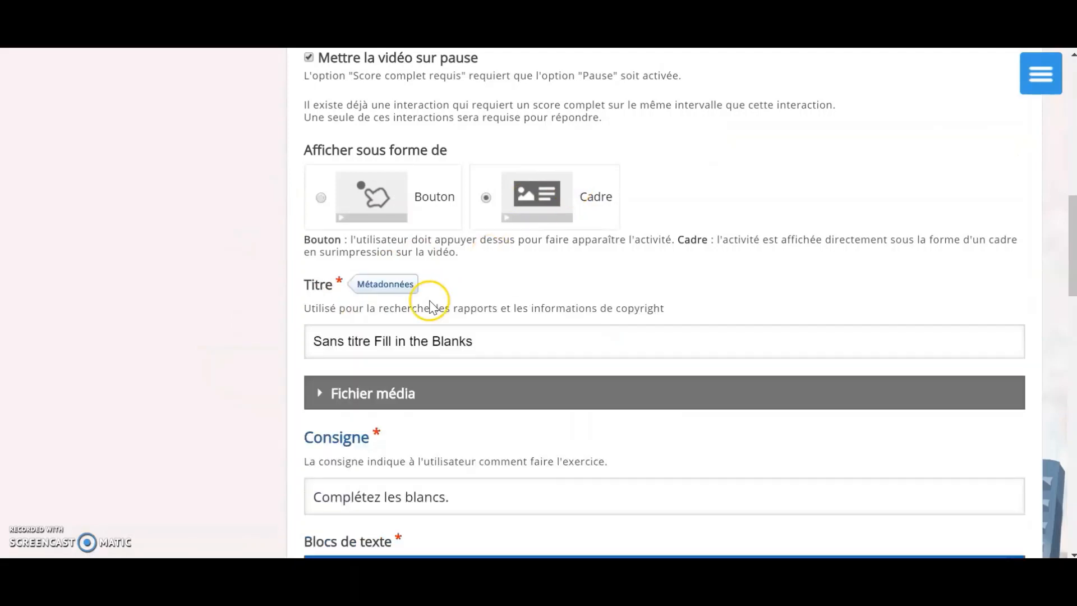
scroll(437, 185, "up", 2)
left_click(432, 152)
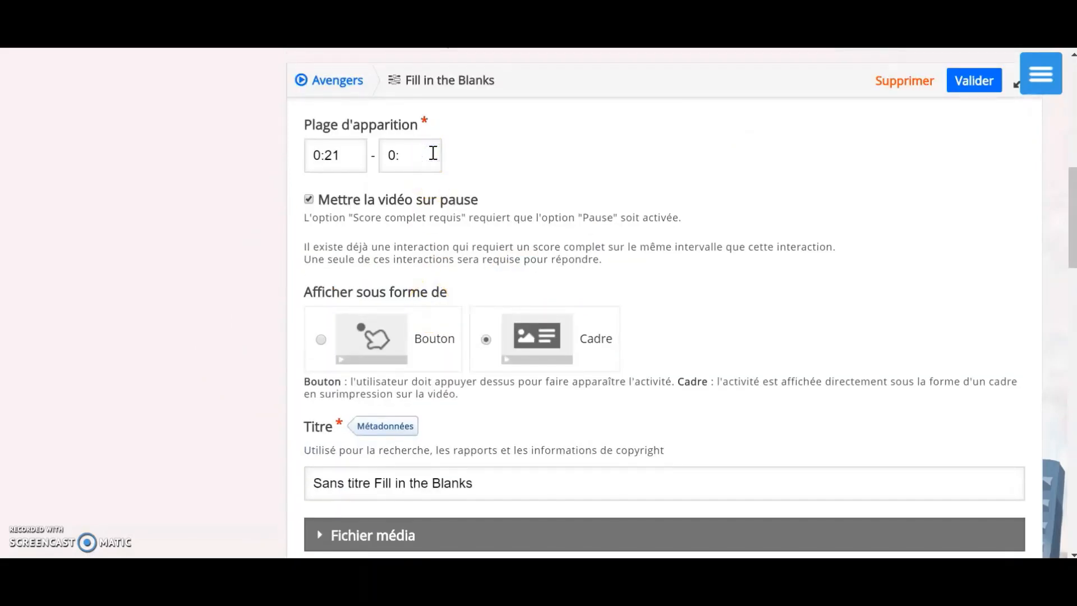
left_click(613, 188)
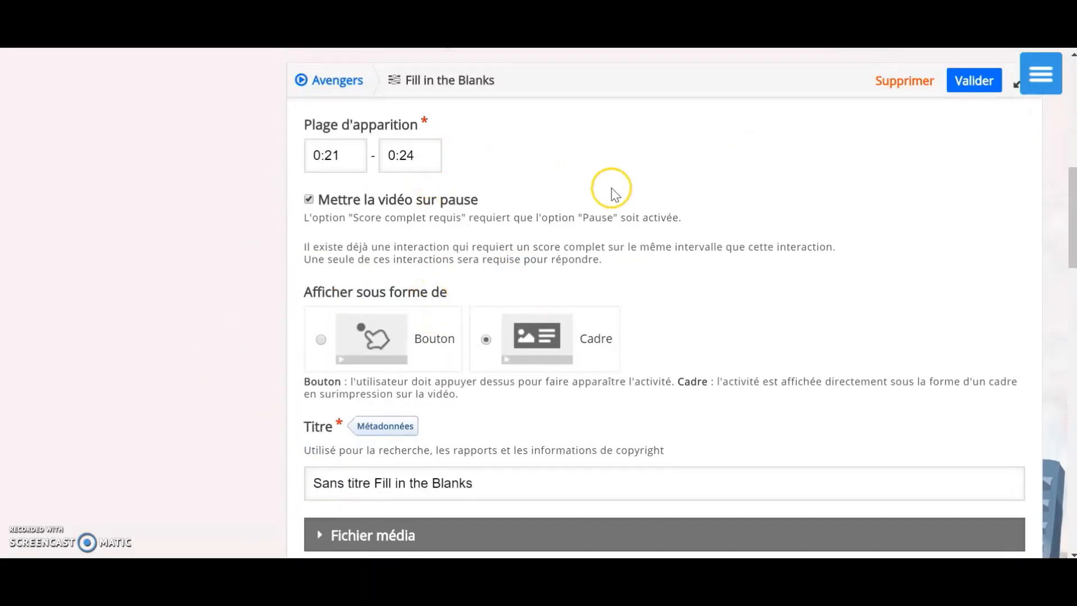
Title the Fill in the Blanks interaction "question 2".
scroll(609, 191, "down", 3)
left_click(607, 222)
scroll(606, 223, "down", 2)
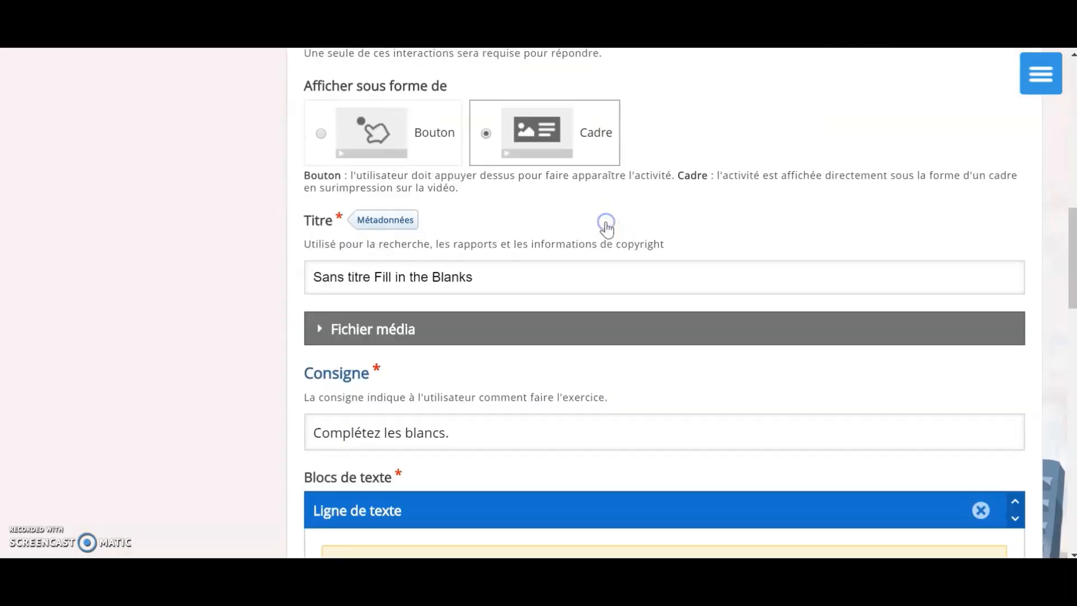
left_click_drag(527, 262, 170, 213)
type("question 2")
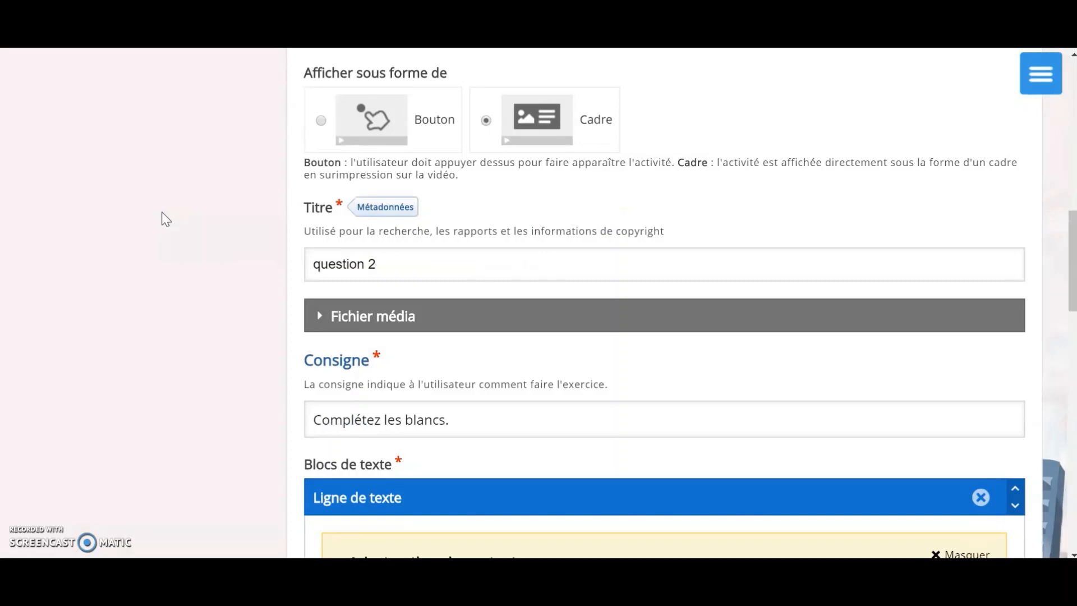
Keep the instruction "Complétez les blancs." and write the text line "Iron Man est dans *l'espace*." with "l'espace" as the blank.
scroll(166, 219, "down", 3)
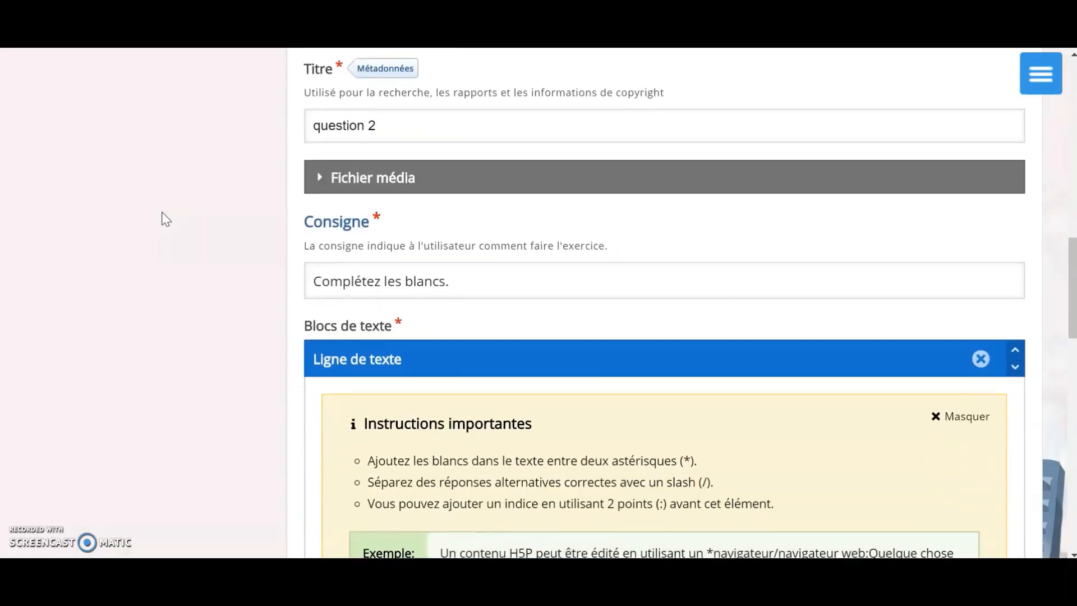
left_click(408, 277)
left_click(400, 315)
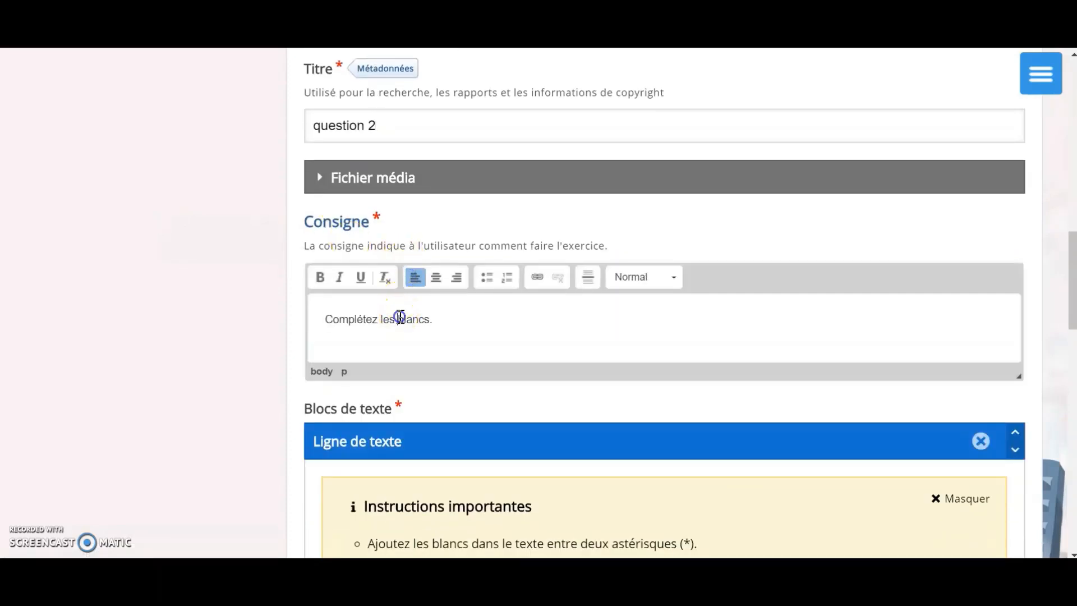
scroll(158, 378, "down", 7)
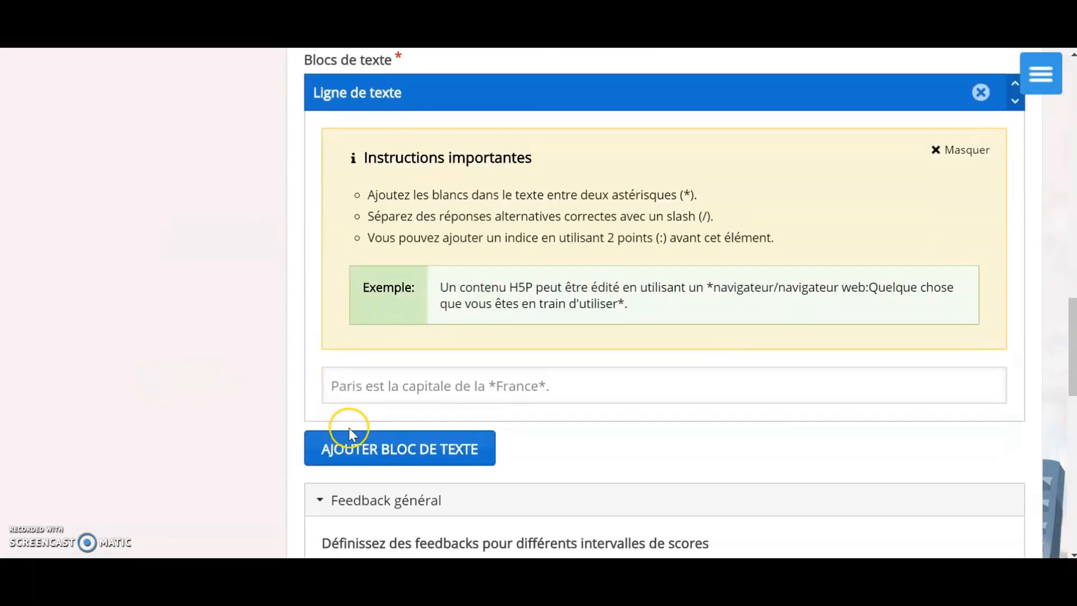
left_click(434, 377)
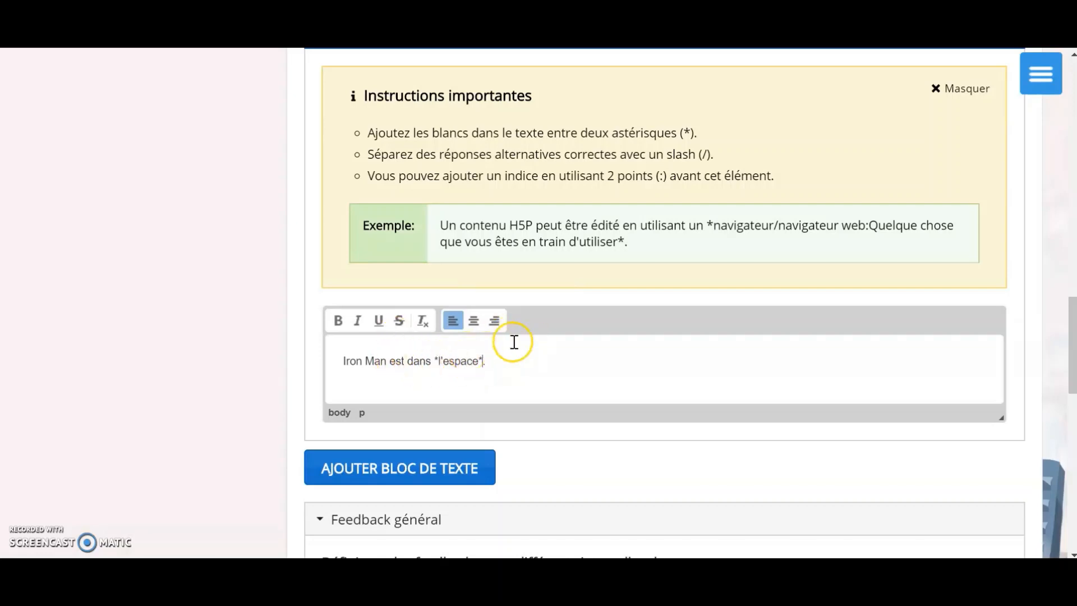
Disable the "Voir la correction" button in the general options of the Fill in the Blanks question.
scroll(231, 379, "down", 3)
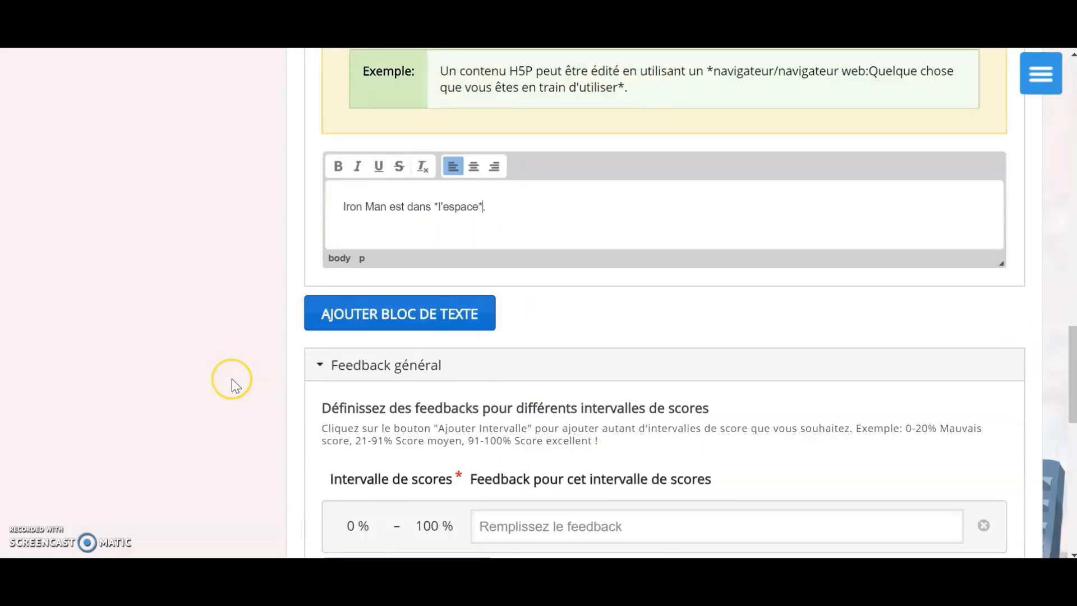
scroll(231, 379, "down", 5)
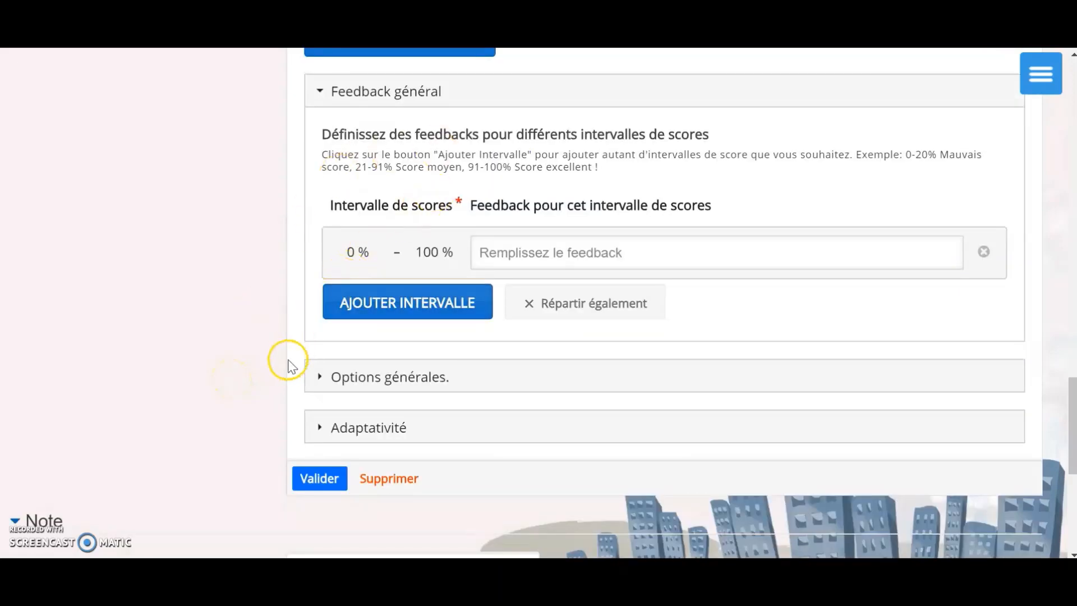
left_click(381, 375)
scroll(384, 377, "down", 3)
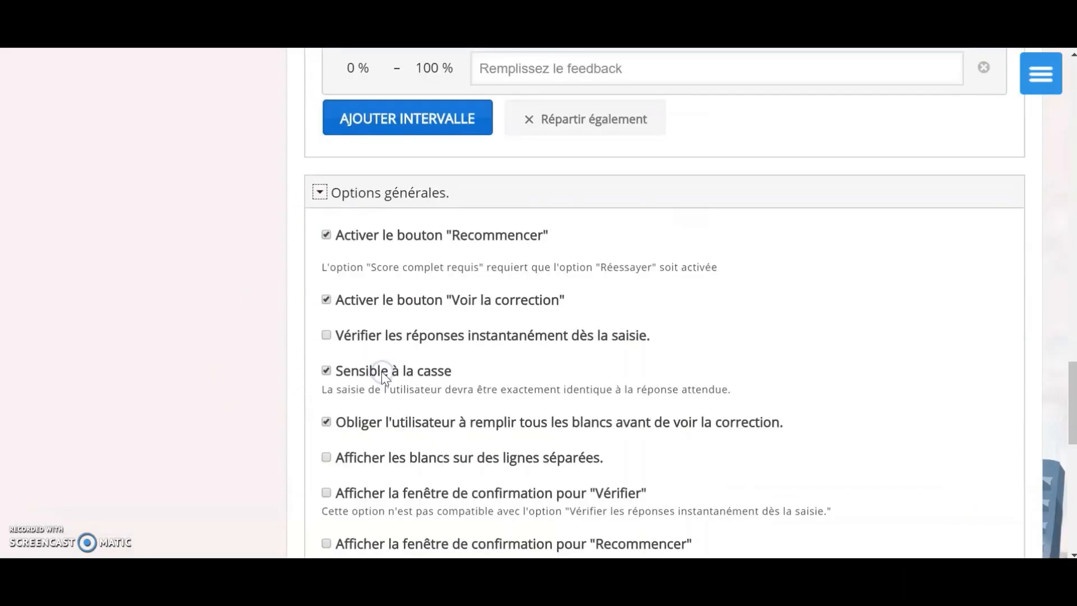
left_click(391, 304)
scroll(317, 331, "down", 2)
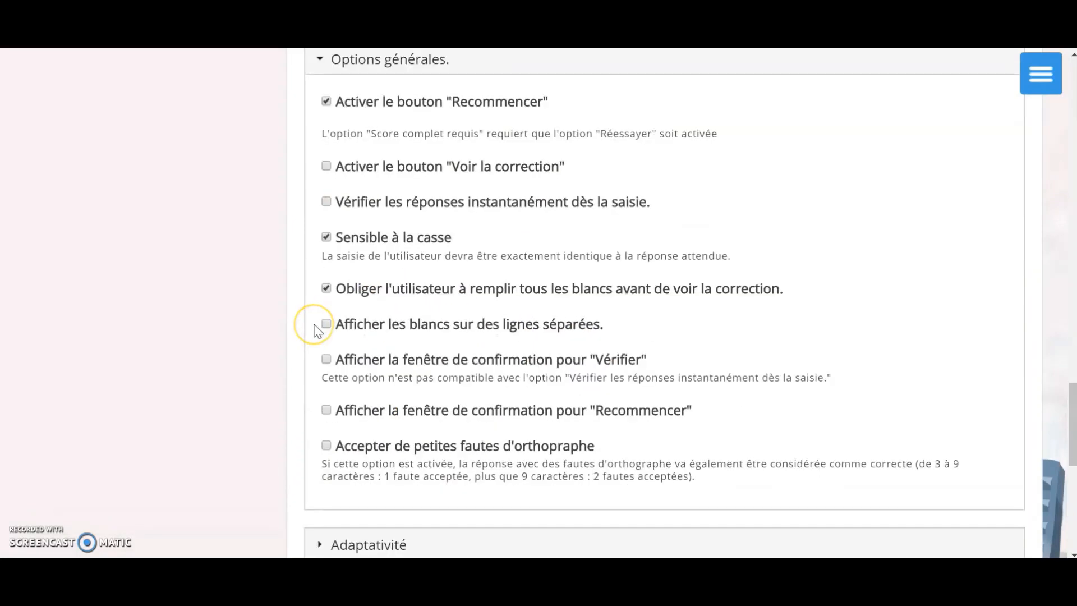
Set the adaptivity message for a correct answer to "Le premier chiffre du code est 2".
scroll(318, 331, "down", 4)
left_click(385, 314)
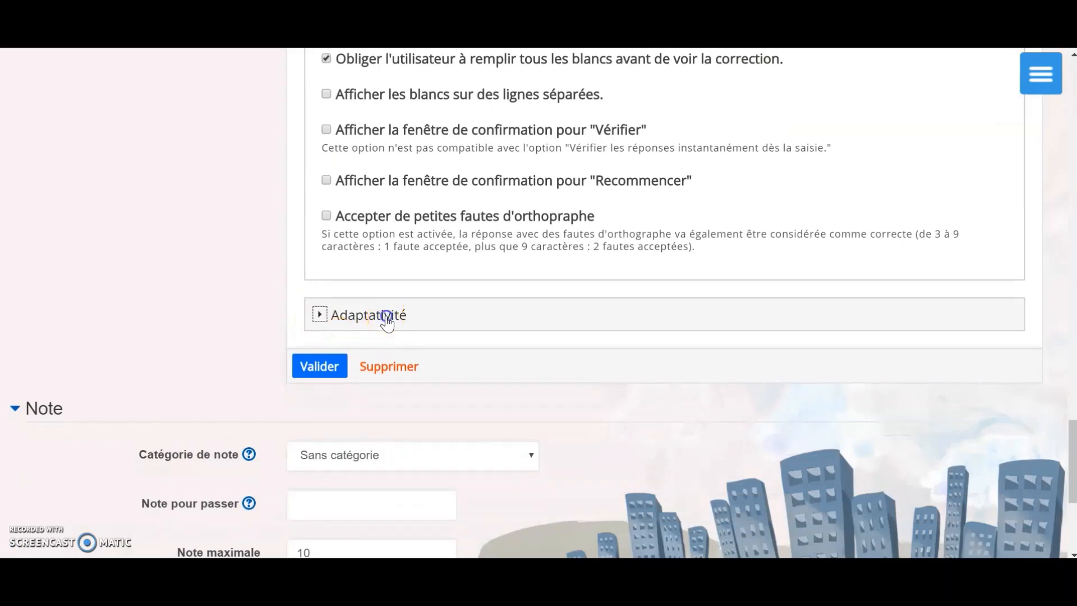
scroll(386, 281, "down", 3)
left_click(392, 164)
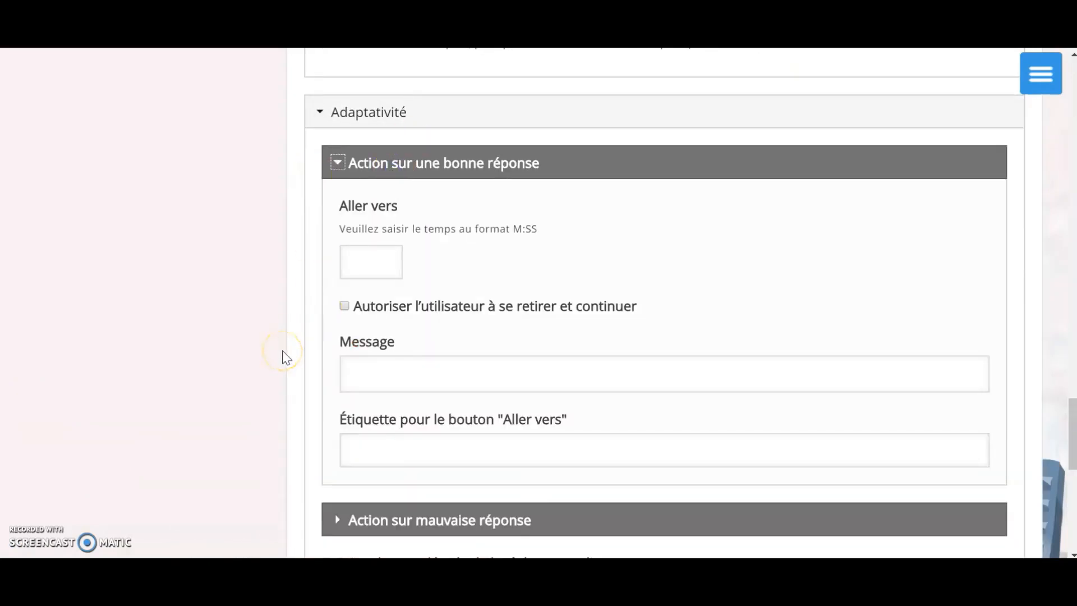
scroll(285, 357, "down", 2)
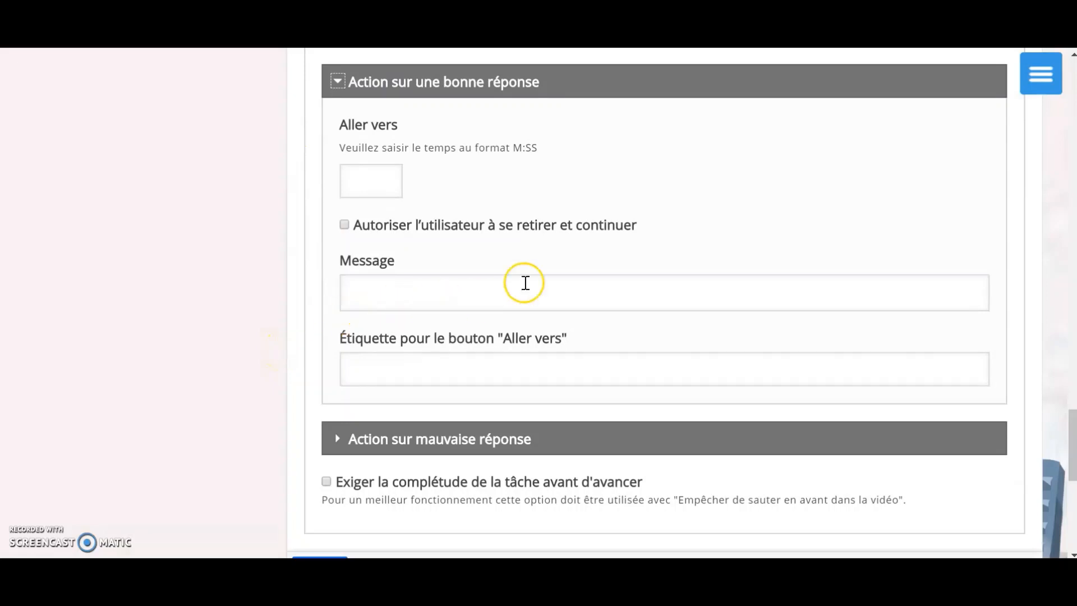
left_click(387, 297)
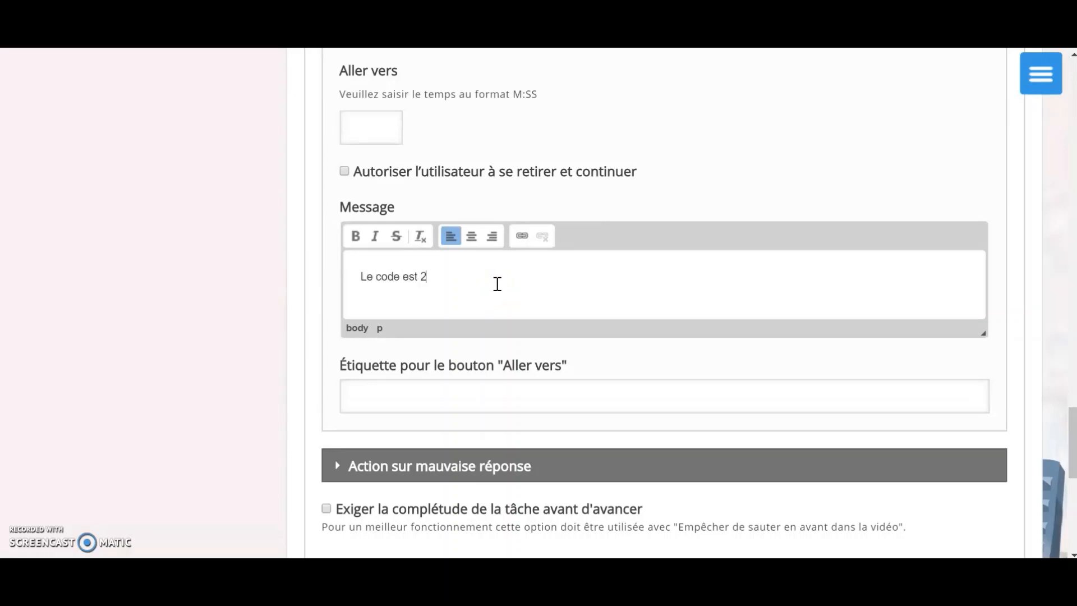
left_click(397, 277)
type("premier chiffre")
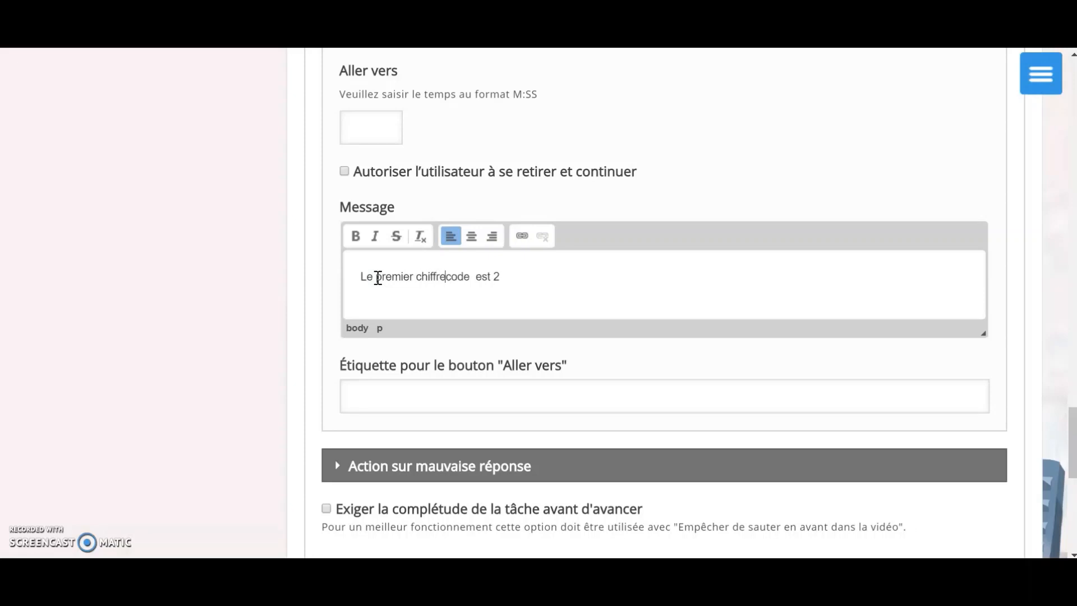
type(" du")
Require completion of the fill-in-the-blanks task before advancing and validate the question.
scroll(303, 303, "down", 2)
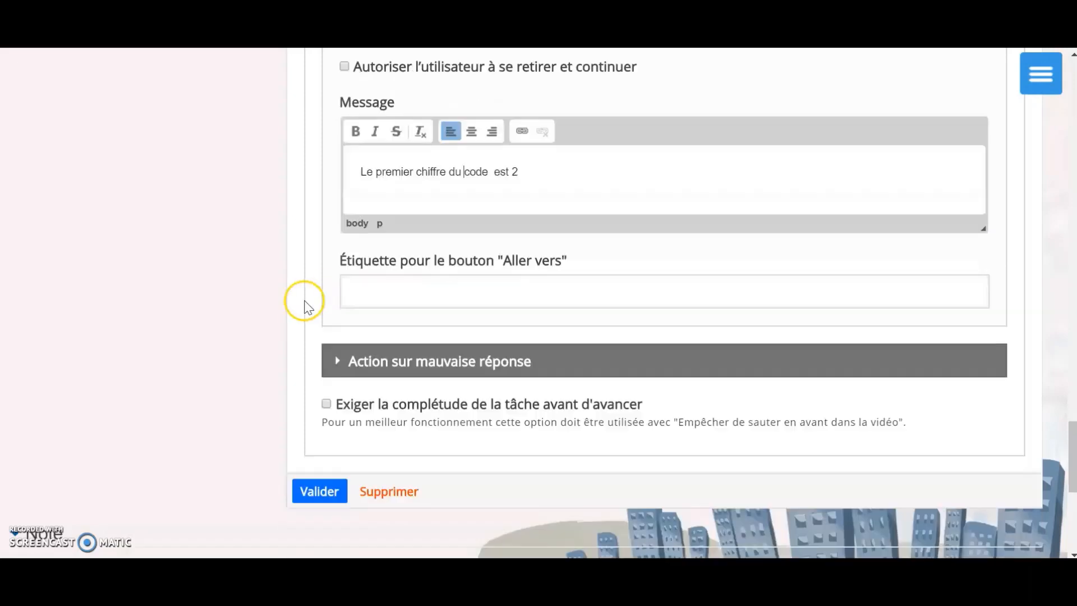
left_click(326, 389)
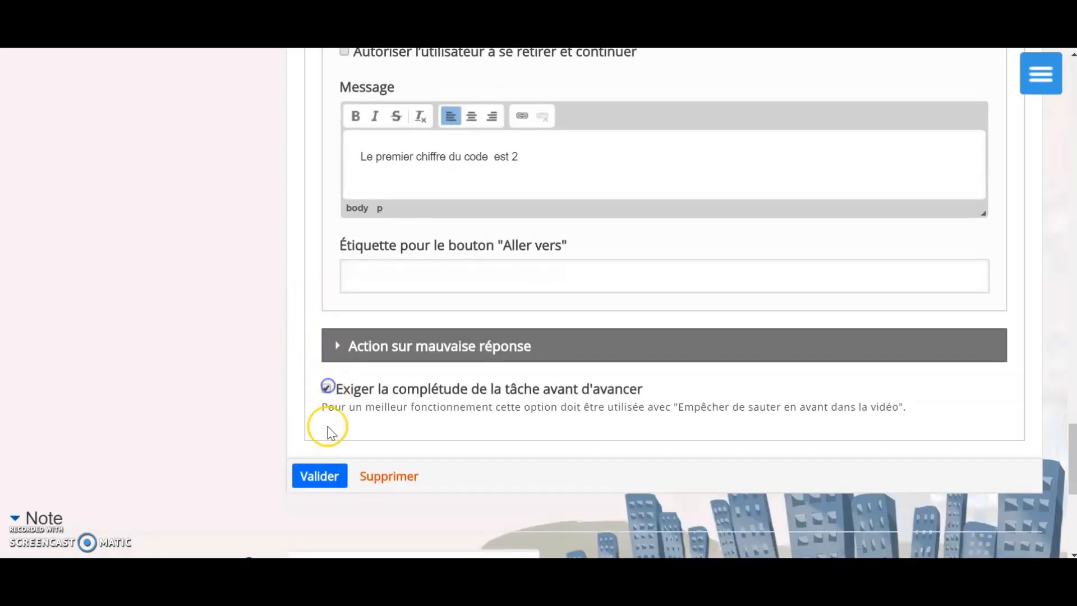
left_click(315, 476)
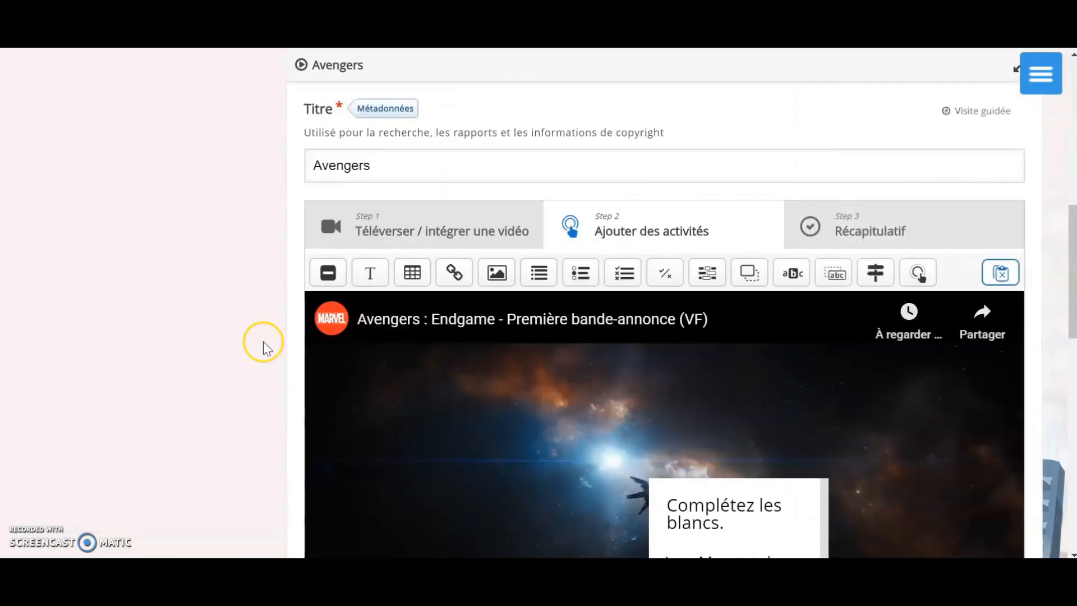
Reposition and widen the fill-in-the-blanks frame over the video so that the sentence fits on one line.
scroll(265, 345, "down", 4)
left_click(712, 262)
left_click_drag(711, 262, 786, 253)
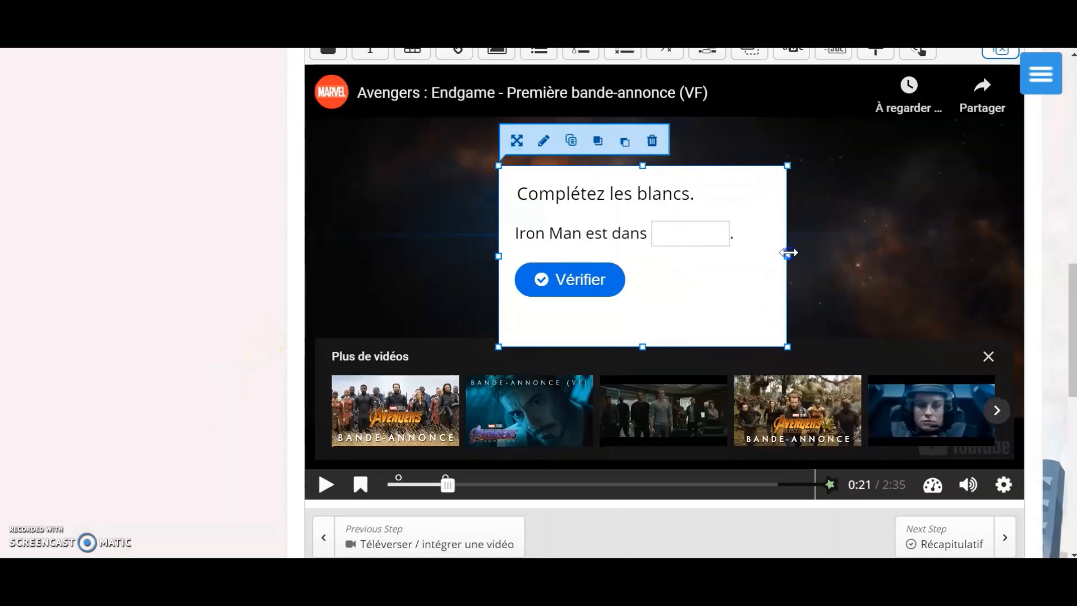
Review the interactive video's general options and its "Options et textes" section.
scroll(788, 252, "down", 5)
left_click(417, 339)
scroll(417, 339, "down", 5)
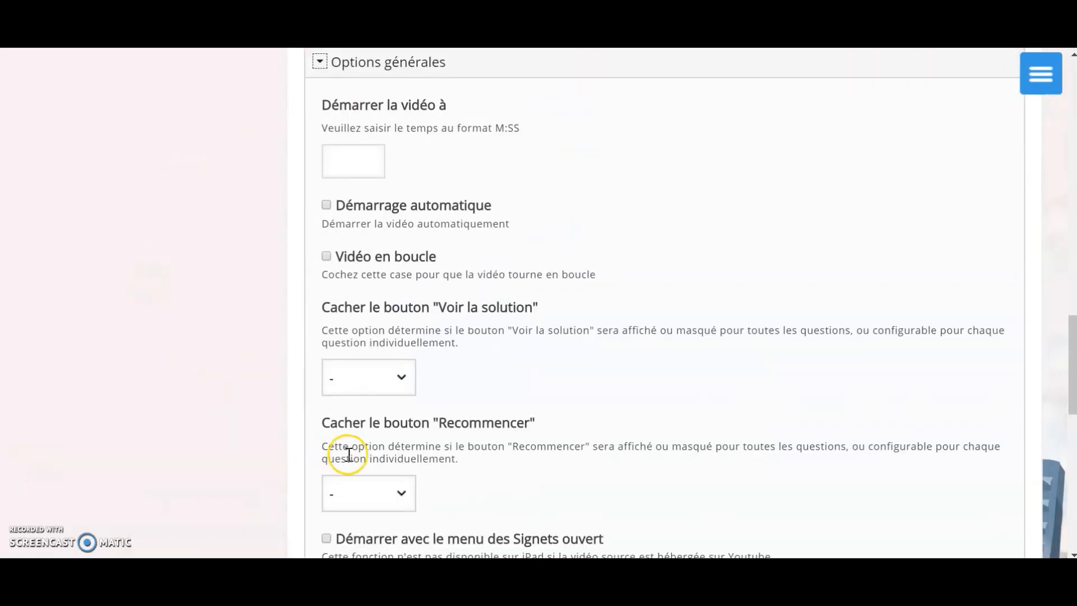
scroll(380, 413, "down", 4)
scroll(523, 392, "down", 2)
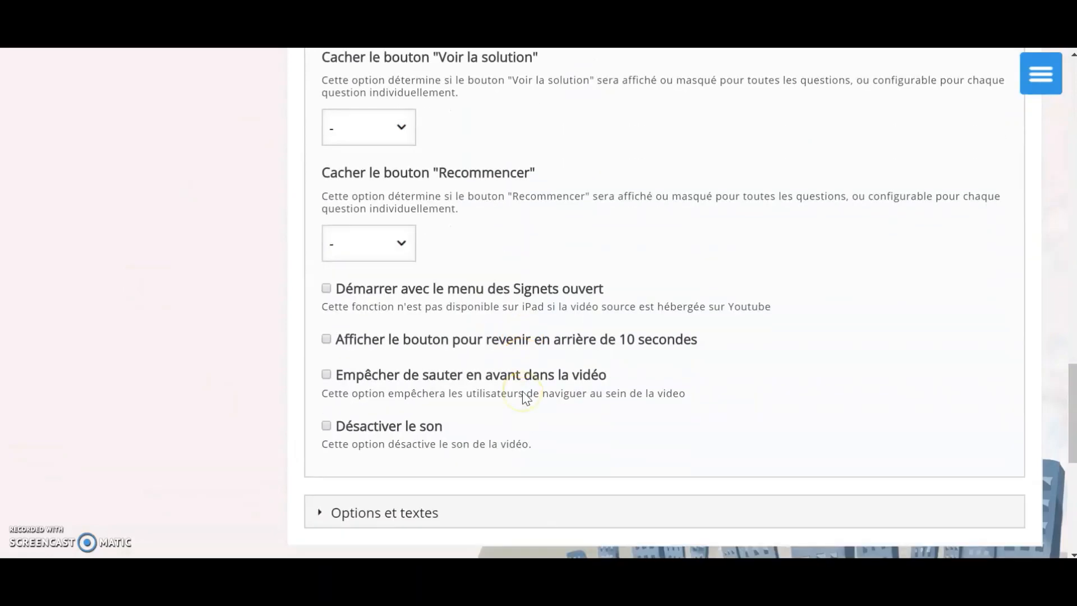
left_click(402, 427)
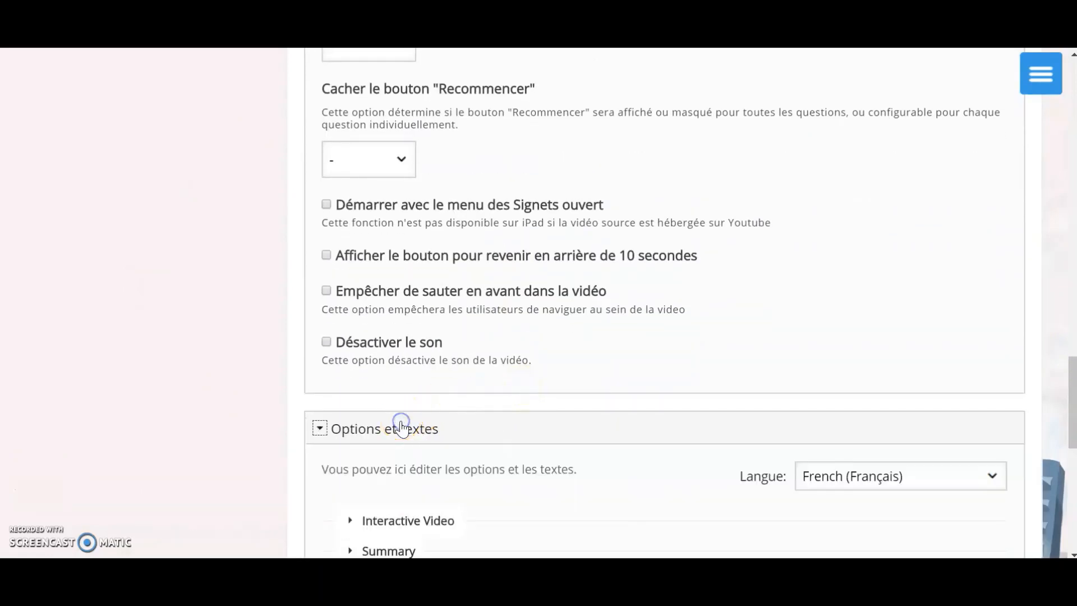
scroll(402, 429, "down", 6)
scroll(400, 424, "up", 15)
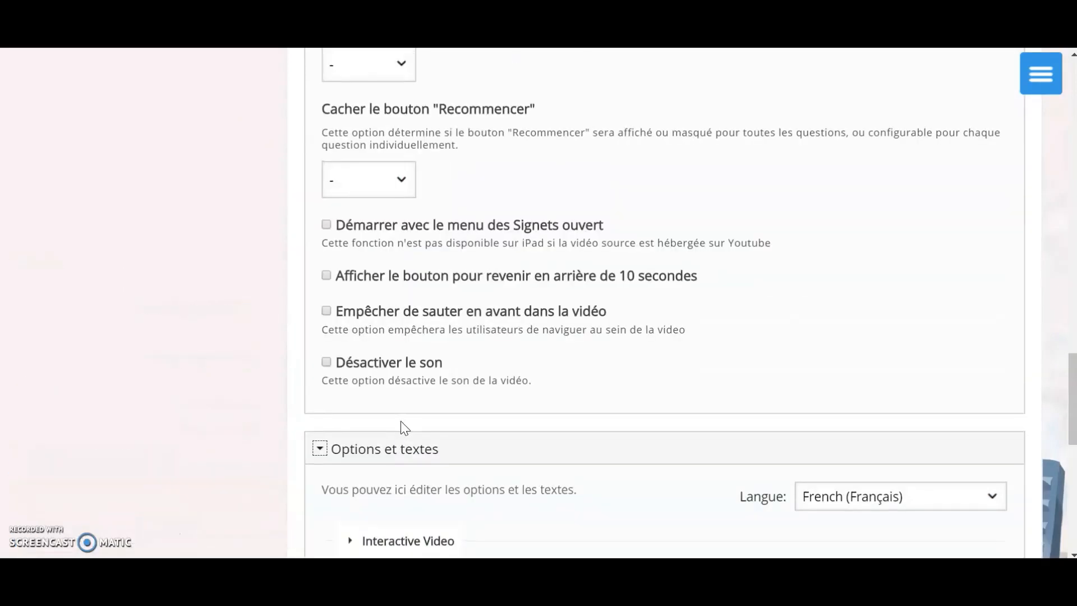
left_click(523, 407)
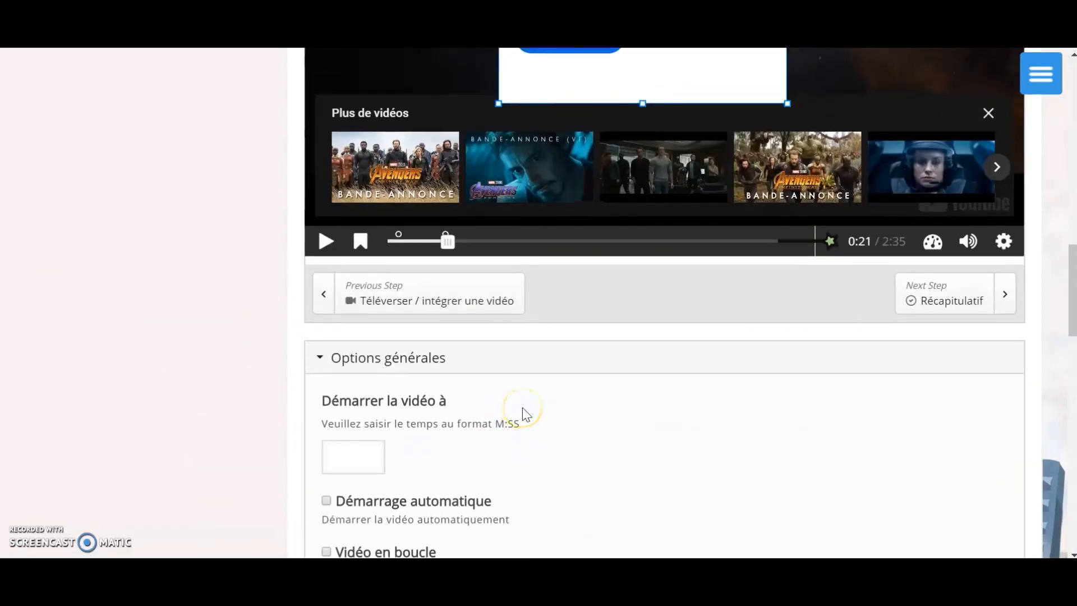
Move the trailer to 0:31 and add a Text interaction there.
scroll(549, 282, "up", 1)
left_click_drag(451, 313, 474, 312)
scroll(477, 312, "up", 3)
scroll(562, 199, "up", 1)
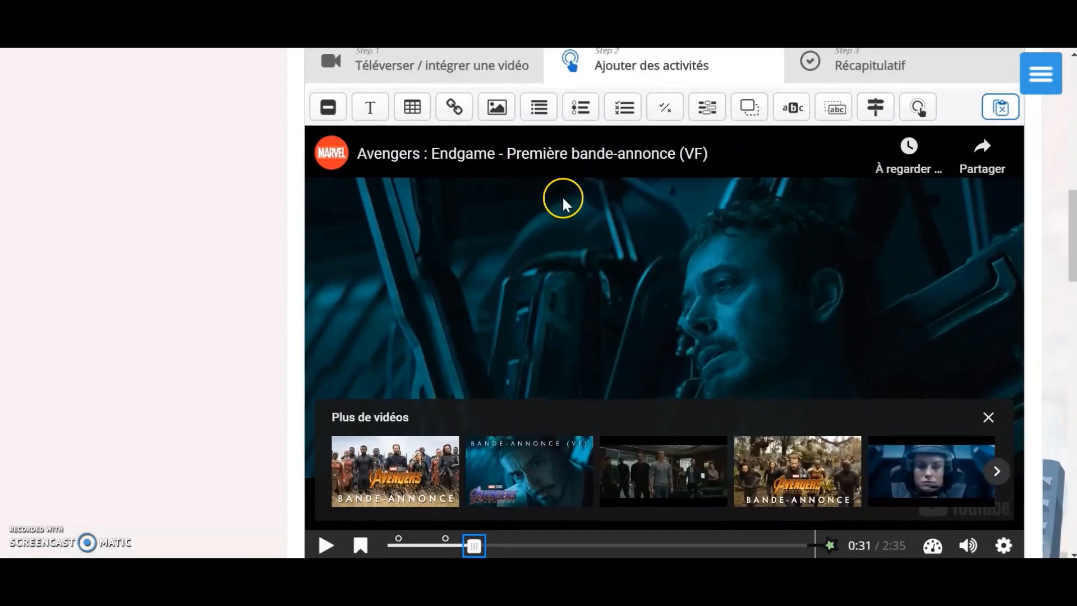
left_click(371, 115)
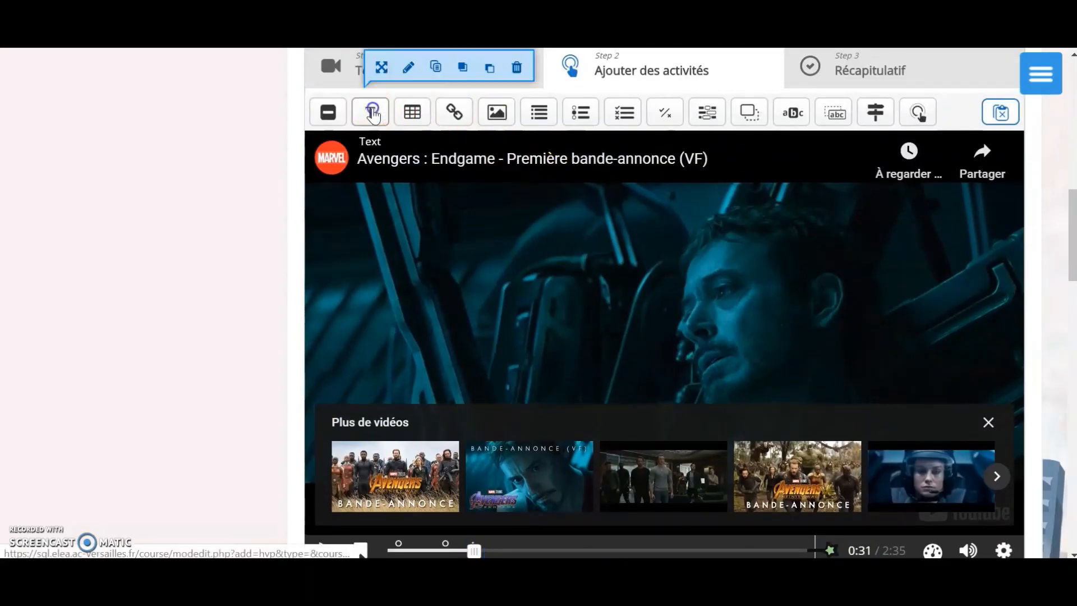
Label the Text interaction "Bien joué le premier chiffre du code est 2" and validate it.
left_click(494, 240)
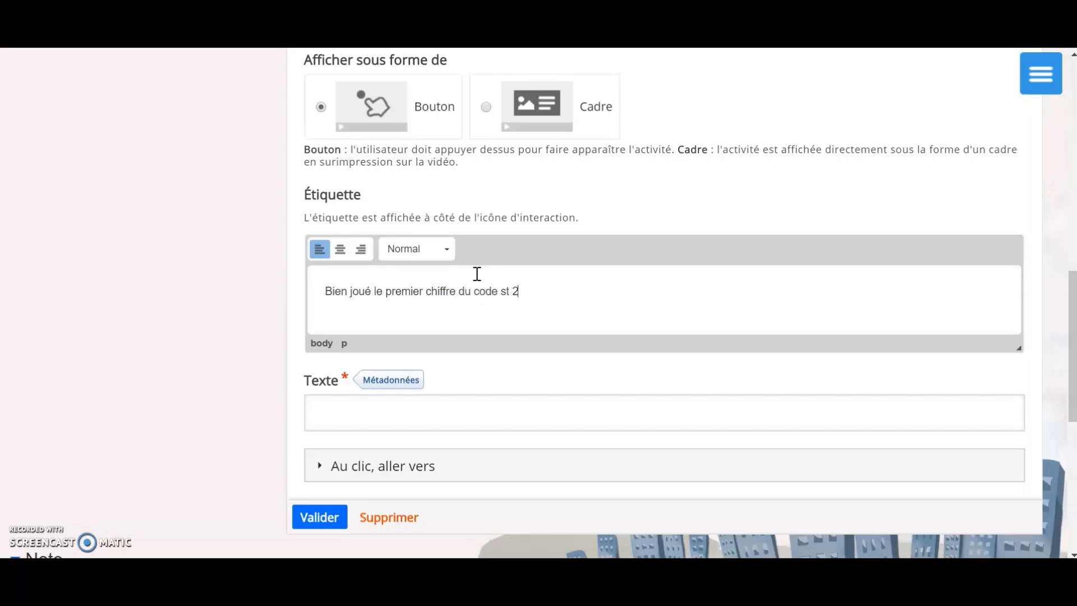
left_click(500, 289)
type("e")
scroll(270, 352, "down", 3)
left_click(314, 379)
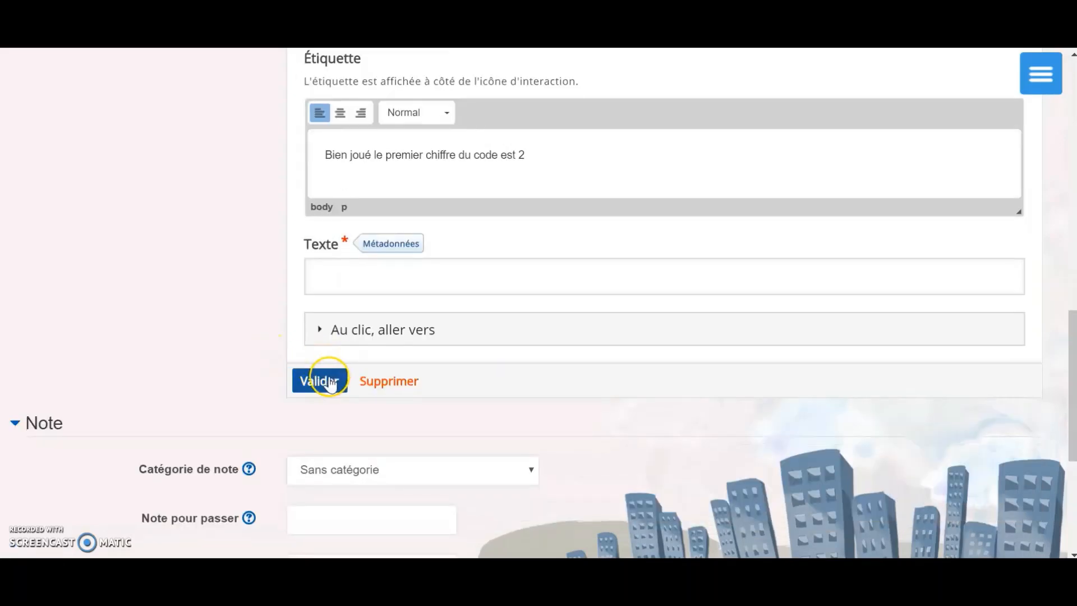
Enable "Empêcher de sauter en avant dans la vidéo" in the interactive video's general options.
scroll(724, 373, "down", 8)
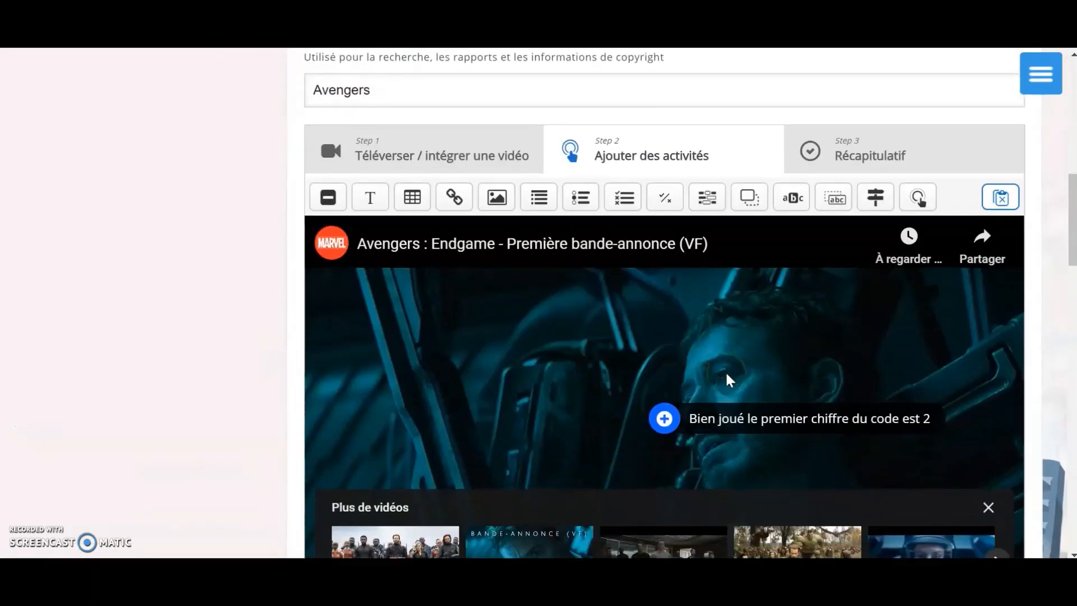
scroll(730, 364, "down", 10)
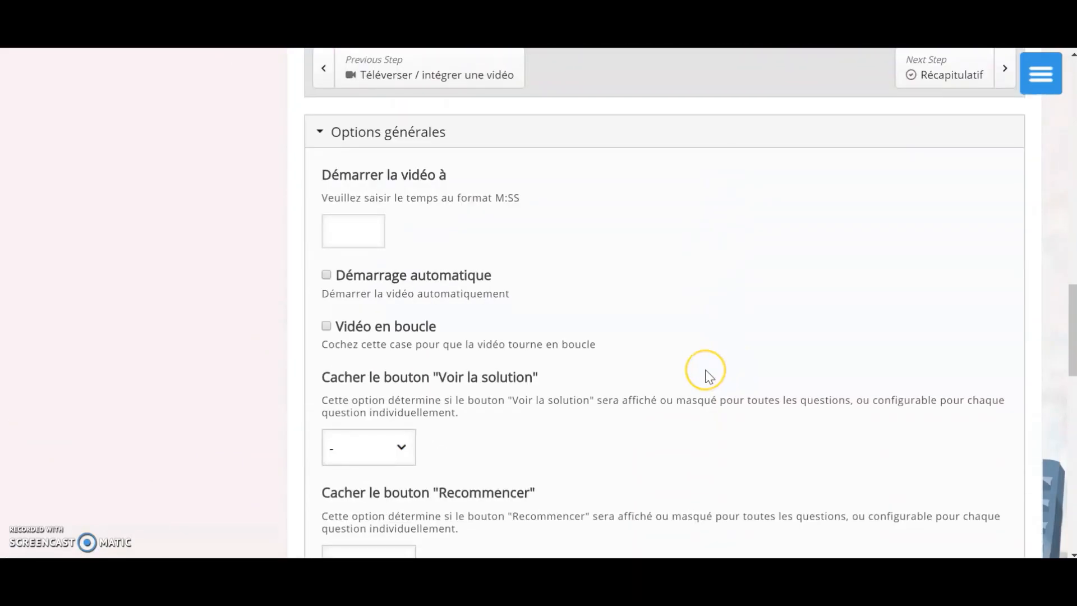
scroll(709, 377, "down", 2)
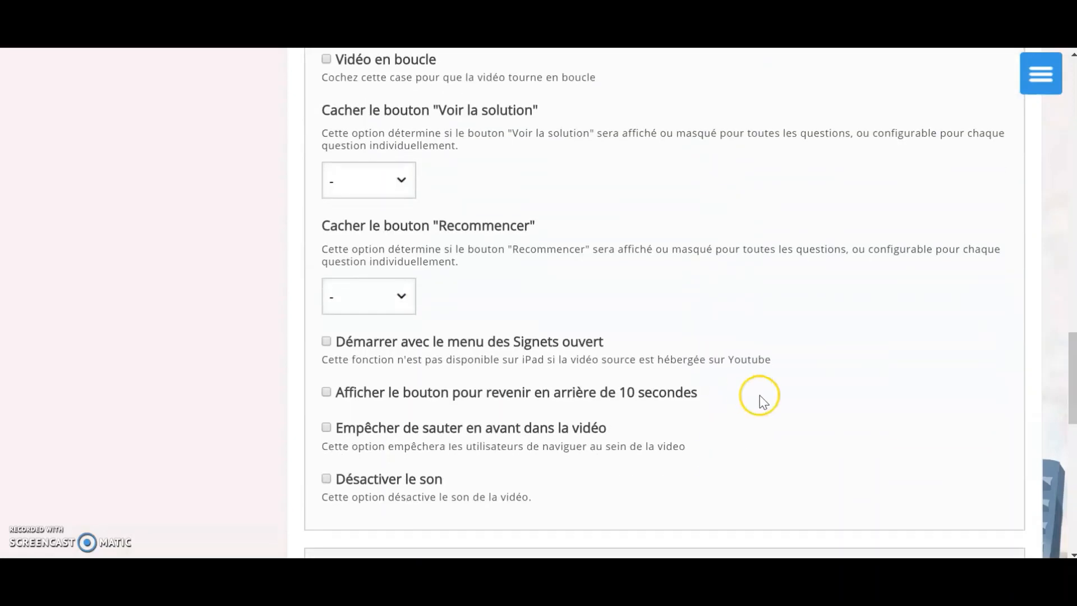
scroll(760, 395, "down", 1)
left_click(327, 353)
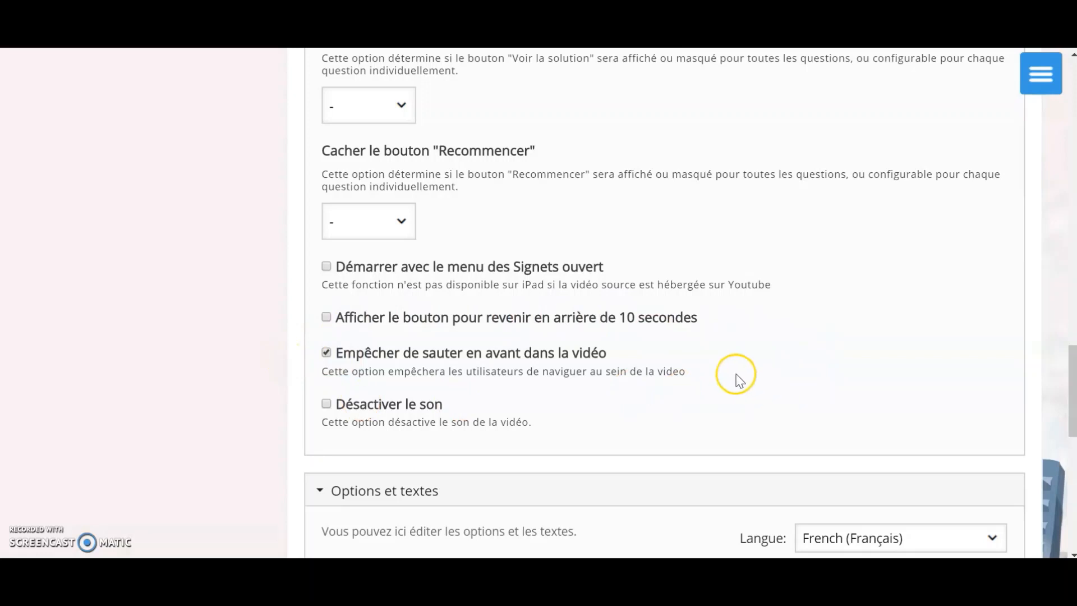
Set the interactive video's Disponibilité to "Rendre disponible, mais invisible sur la page de cours" and save it, returning to the course.
scroll(792, 343, "down", 5)
scroll(728, 388, "down", 3)
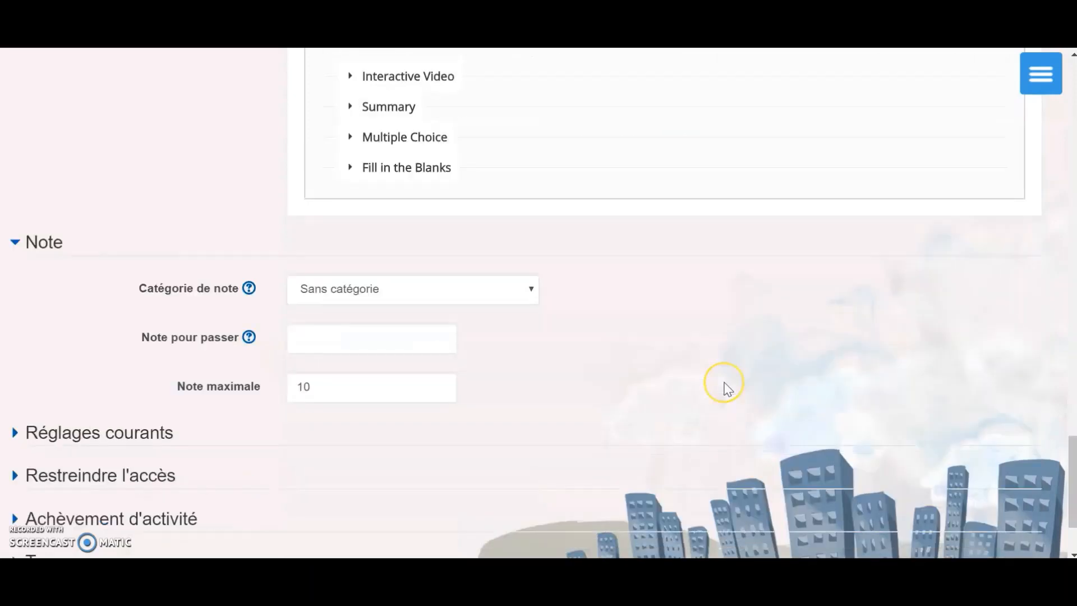
scroll(727, 388, "down", 2)
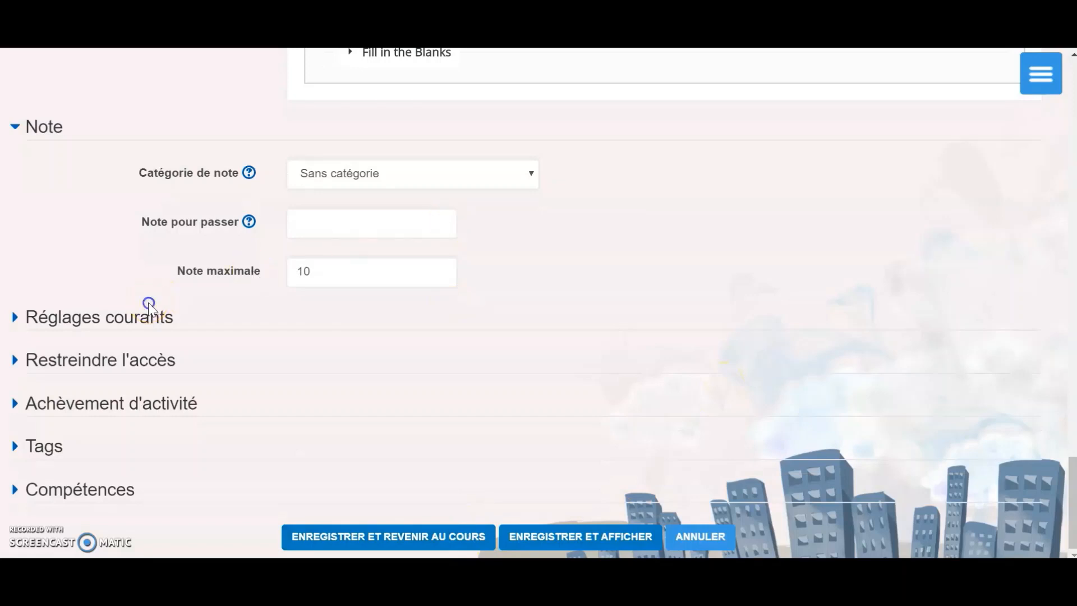
left_click(148, 318)
scroll(392, 322, "down", 3)
left_click(416, 154)
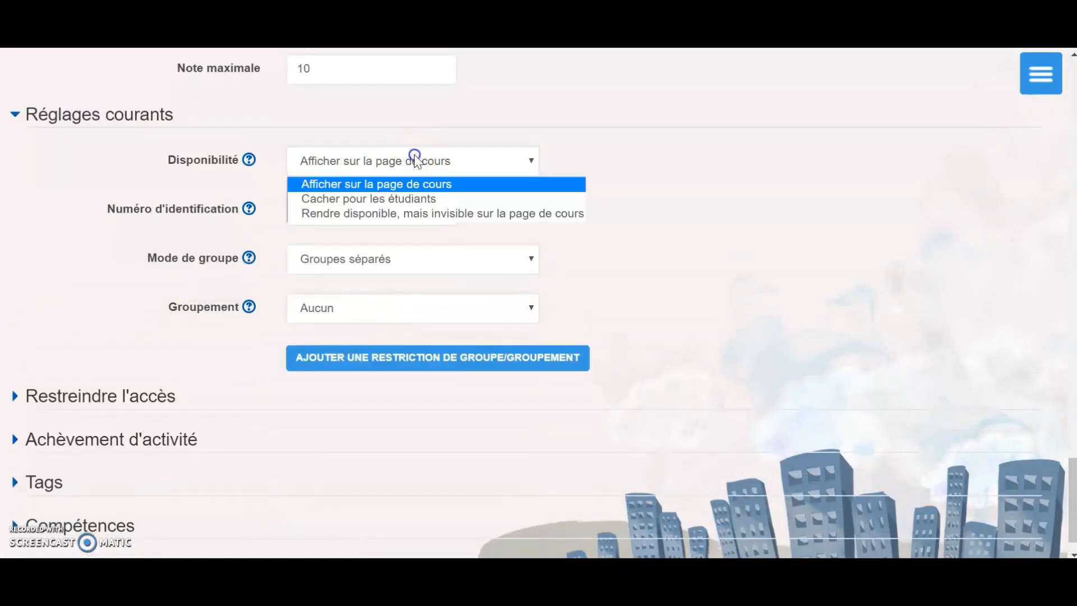
left_click(376, 214)
scroll(374, 215, "down", 1)
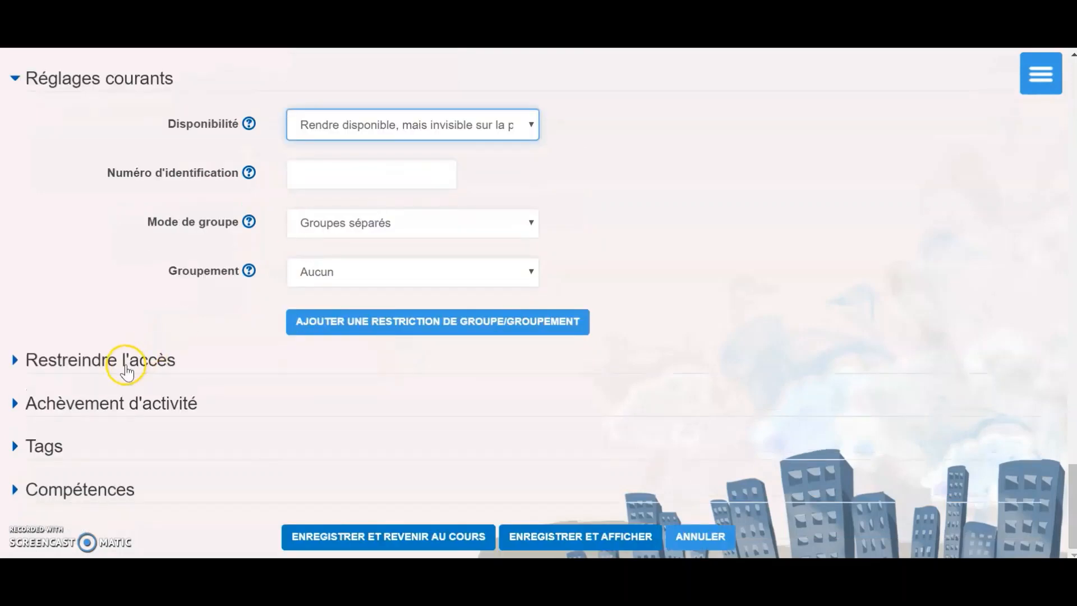
left_click(457, 526)
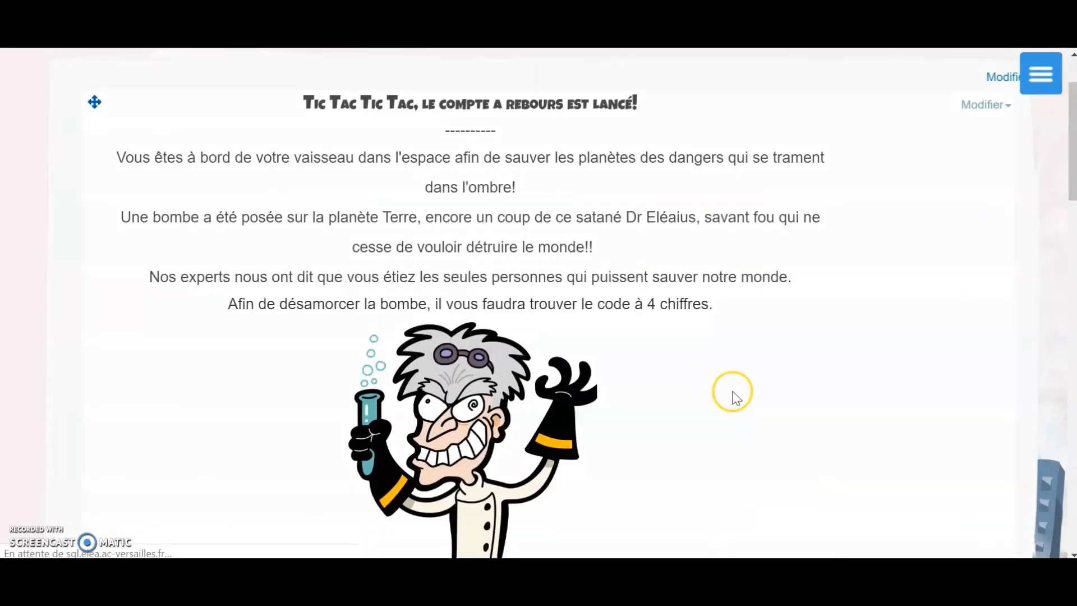
Add a Page resource after the Avengers activity at the end of the course section.
scroll(733, 397, "down", 10)
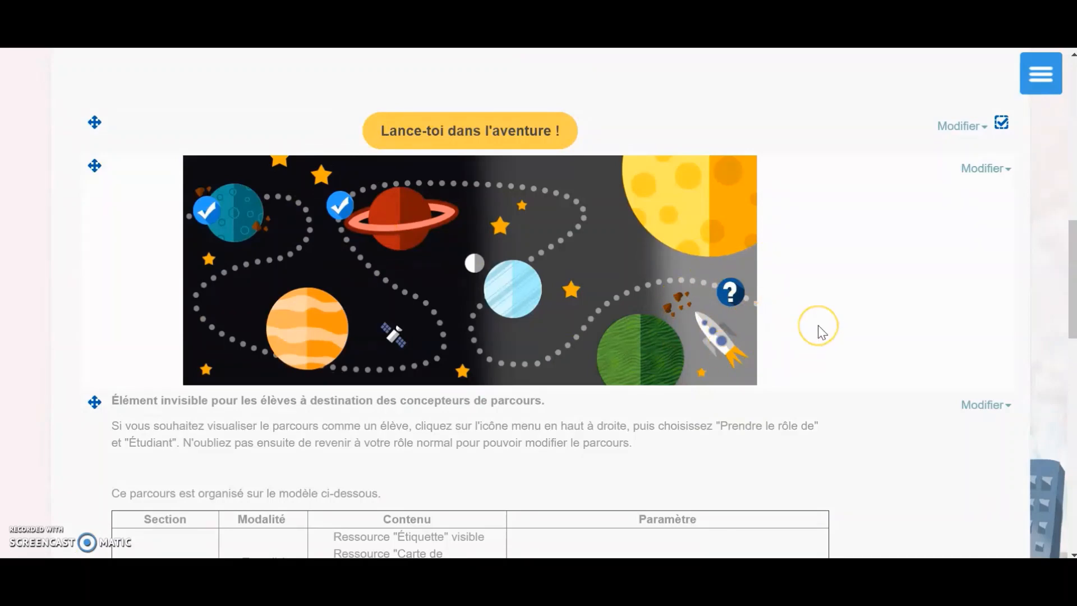
scroll(820, 332, "down", 2)
scroll(820, 331, "down", 16)
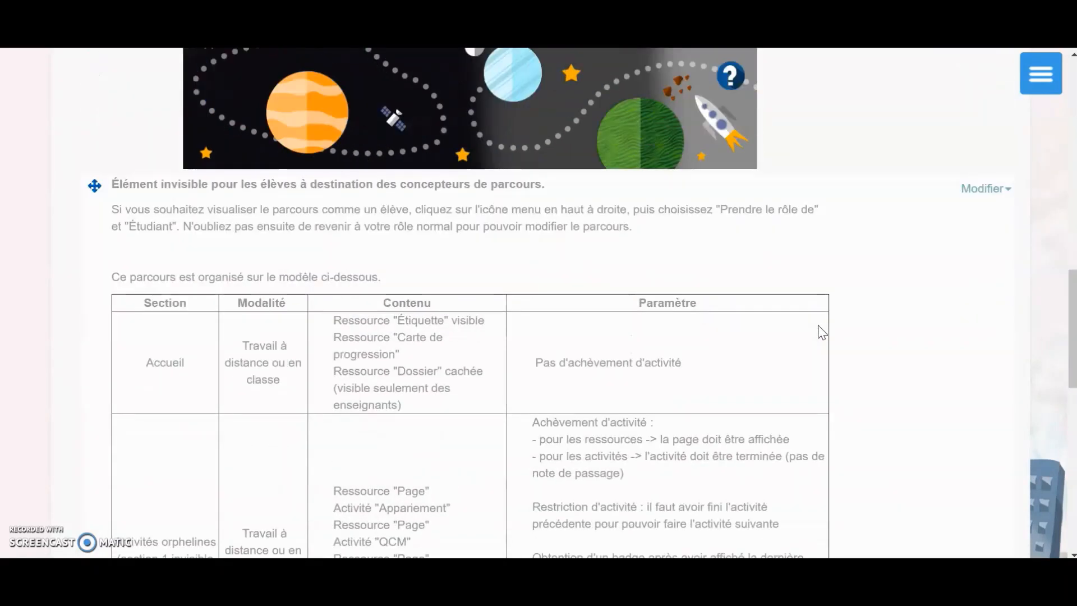
scroll(822, 333, "down", 2)
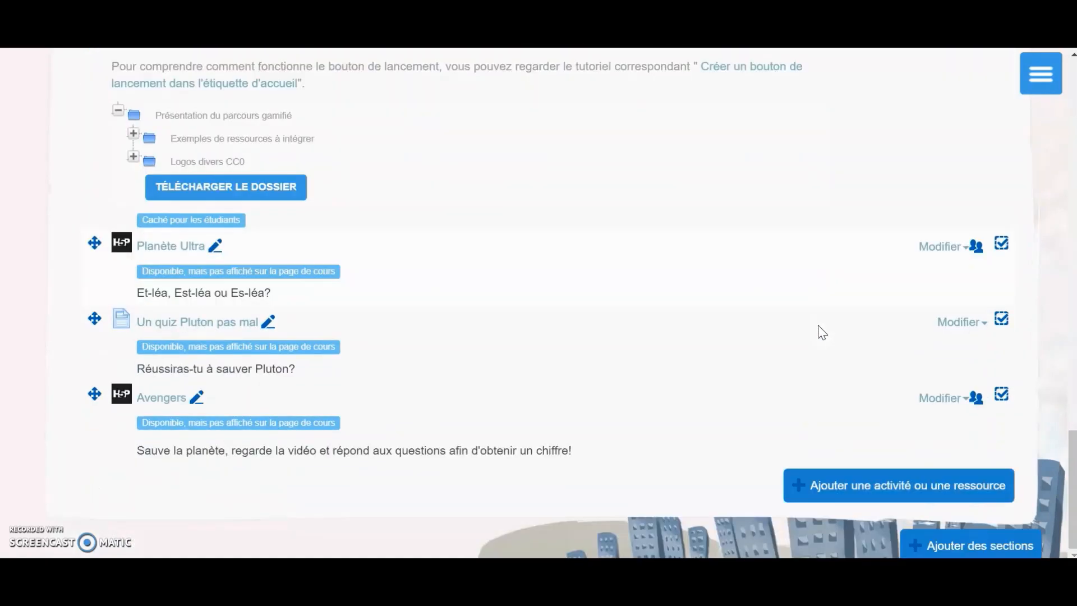
left_click(843, 483)
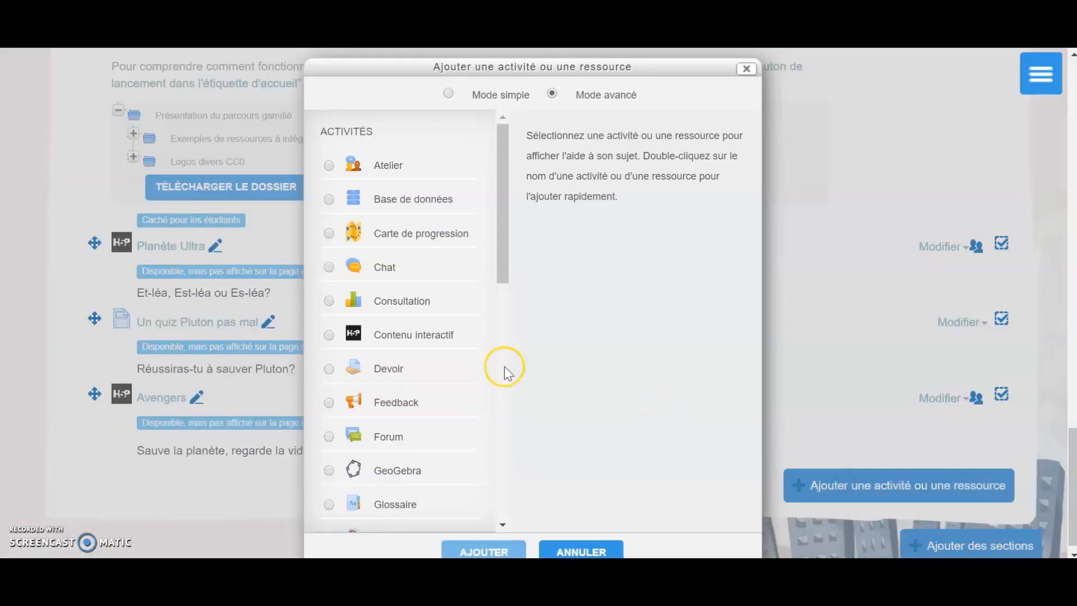
scroll(428, 403, "down", 8)
scroll(432, 407, "down", 2)
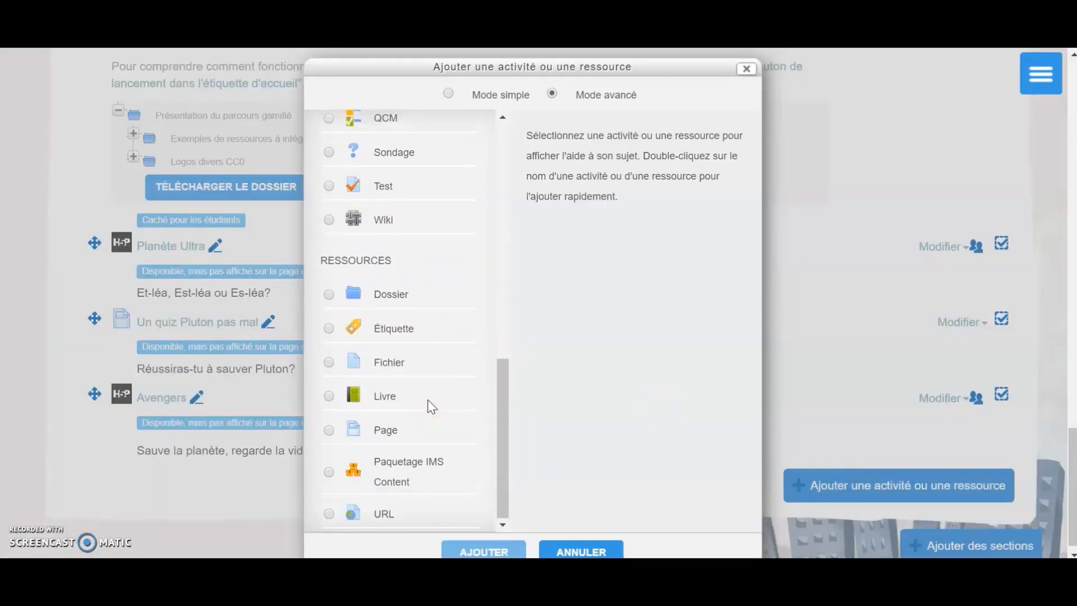
left_click(381, 431)
left_click(484, 552)
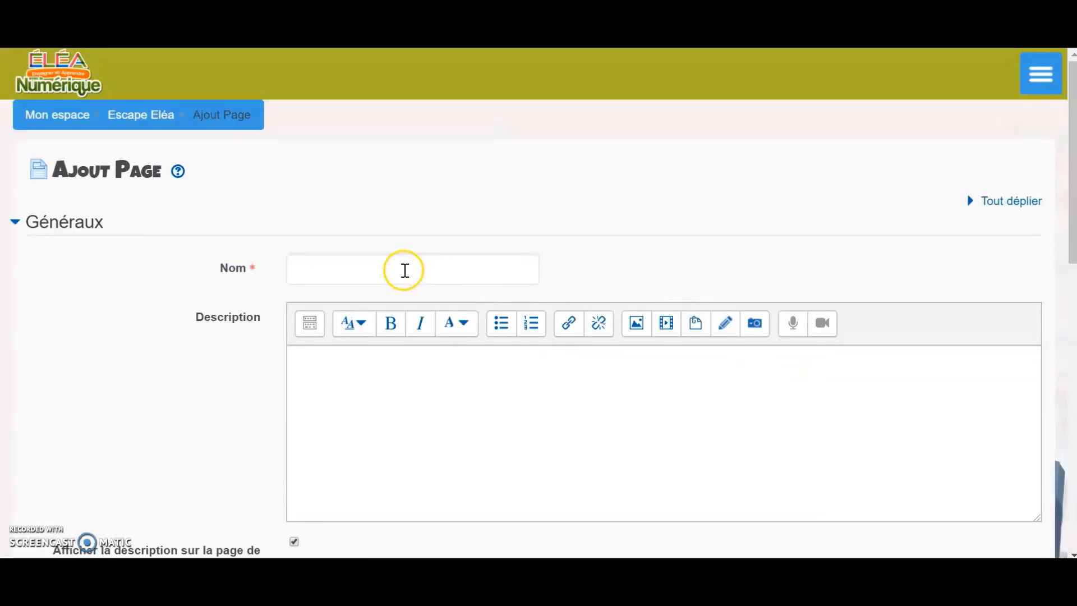
Name the new page "Environnement".
left_click(404, 270)
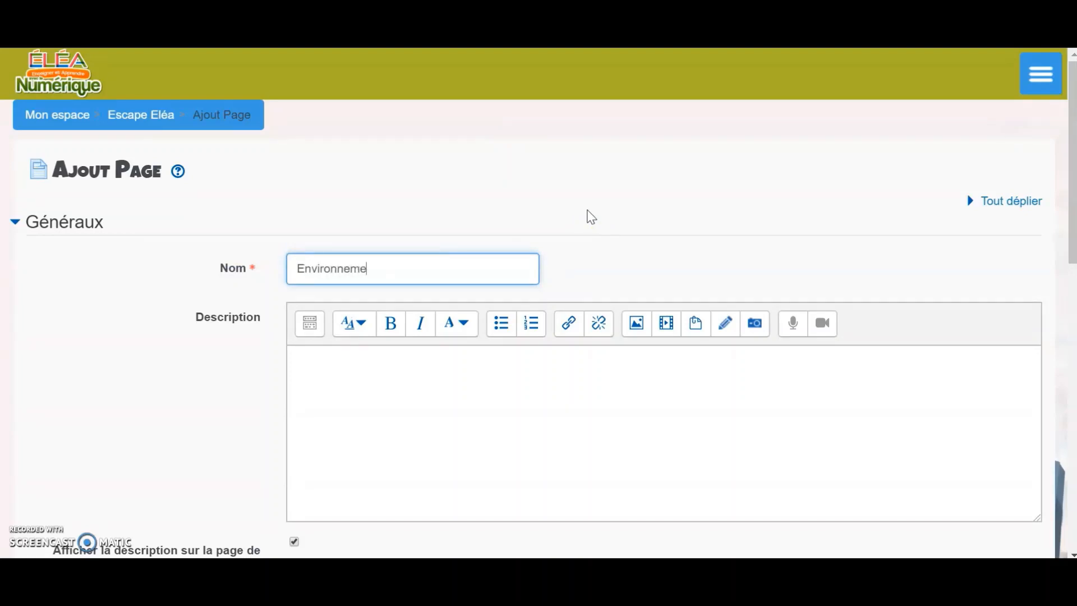
left_click(514, 208)
left_click(352, 268)
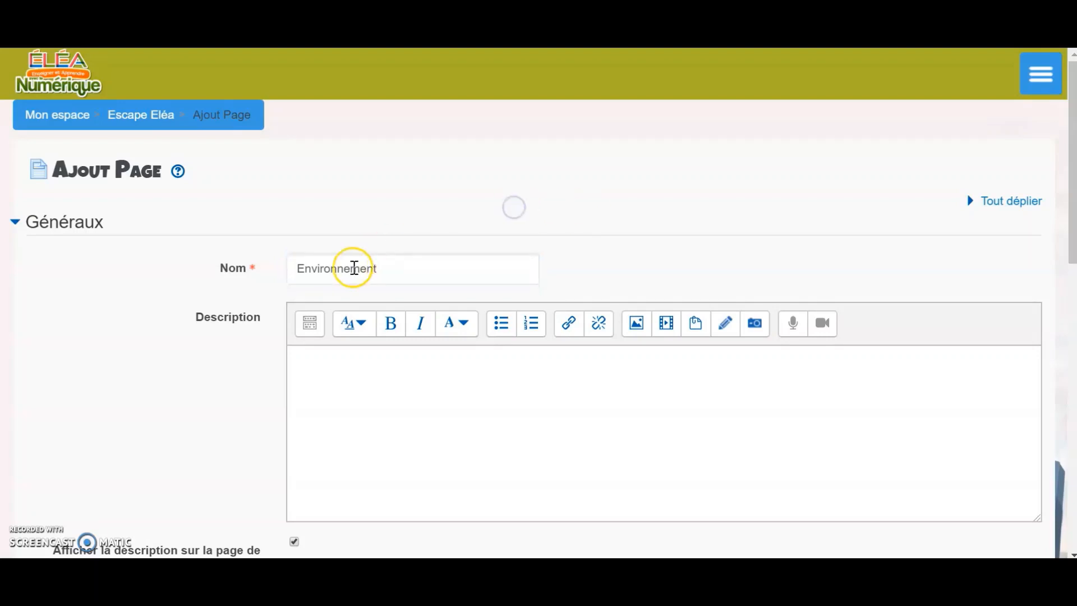
left_click(339, 271)
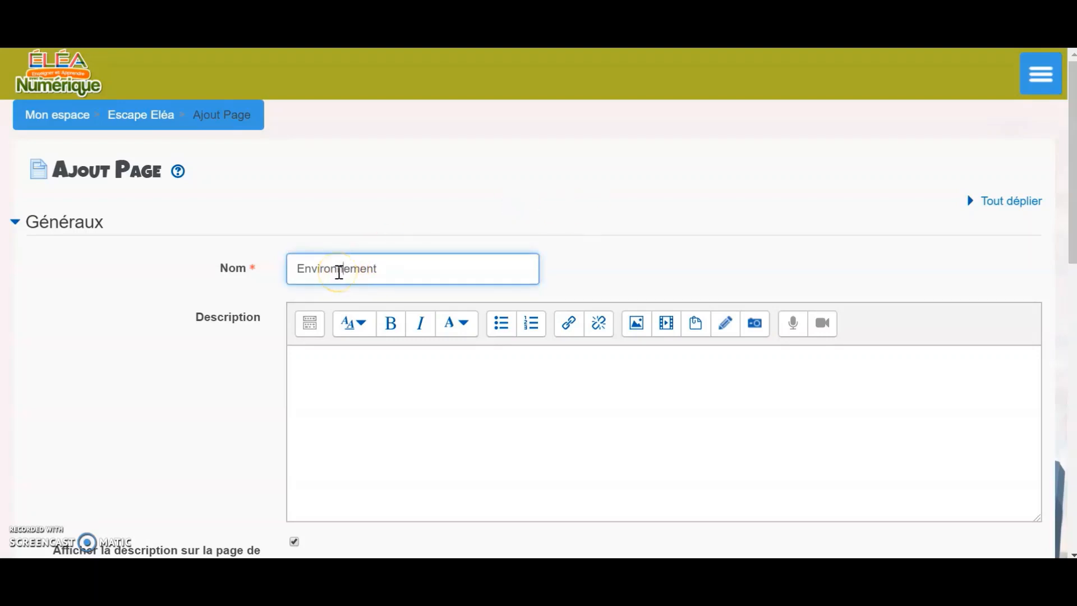
type("n")
left_click(244, 359)
Start a link in the "Contenu de la page" text, then switch to LearningApps and copy the landscape app's "Intégrer" iframe code.
scroll(244, 359, "down", 3)
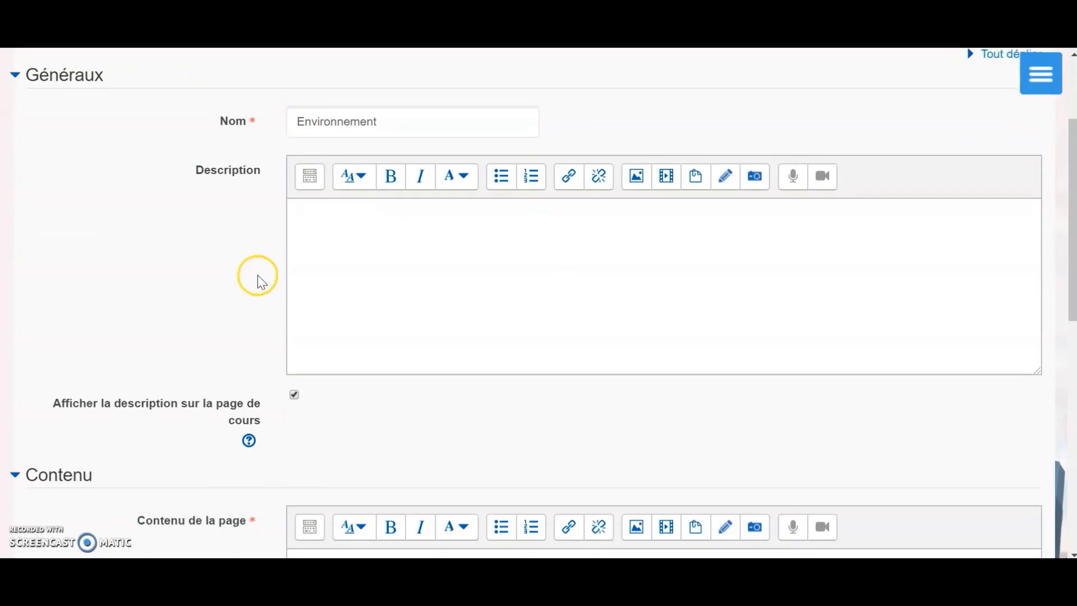
scroll(344, 358, "down", 1)
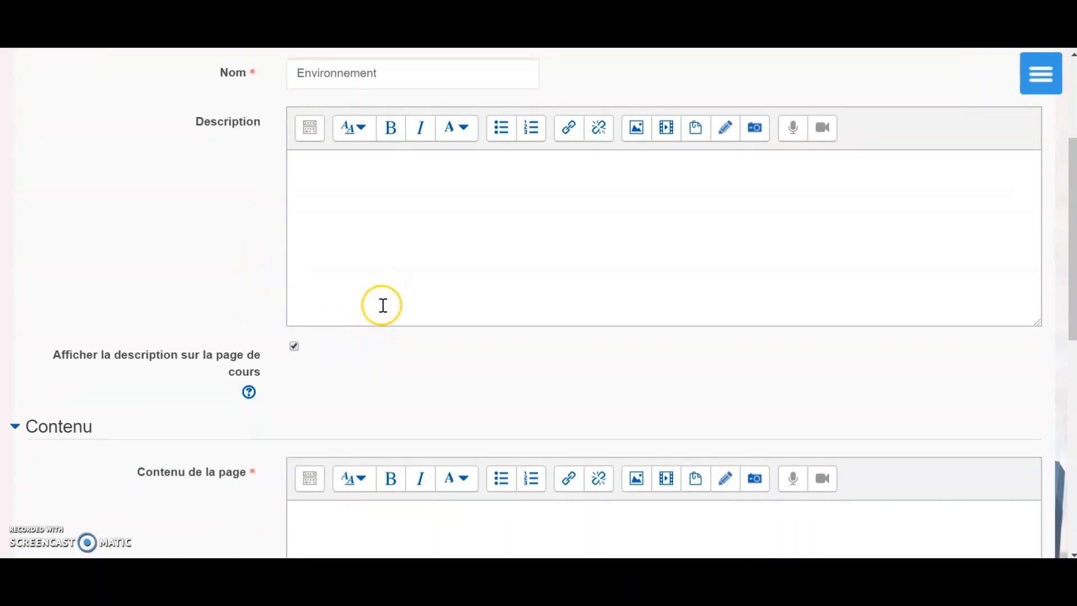
scroll(296, 351, "down", 5)
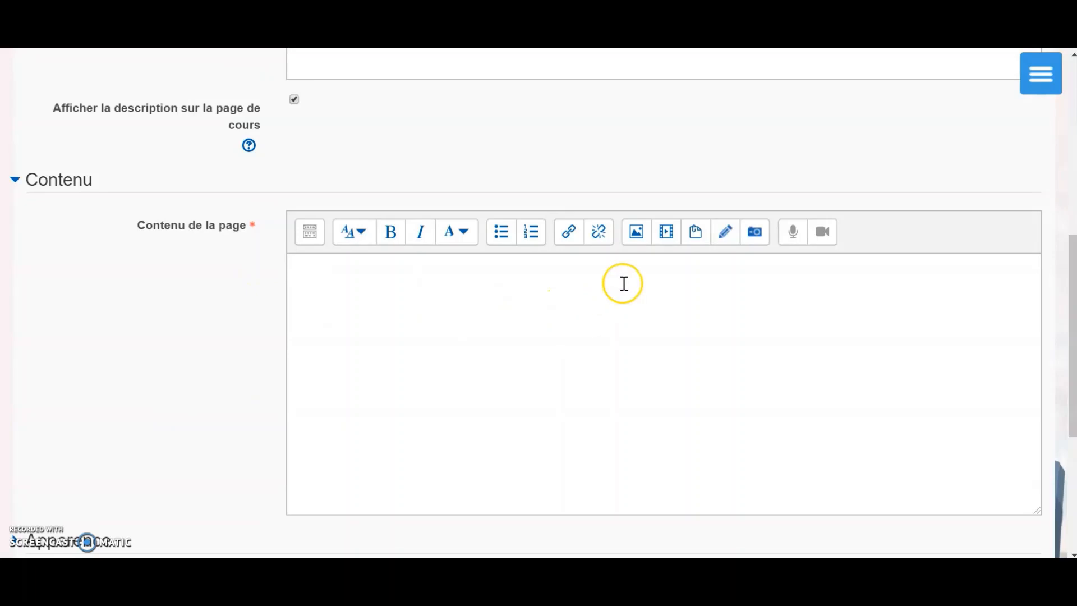
left_click(574, 240)
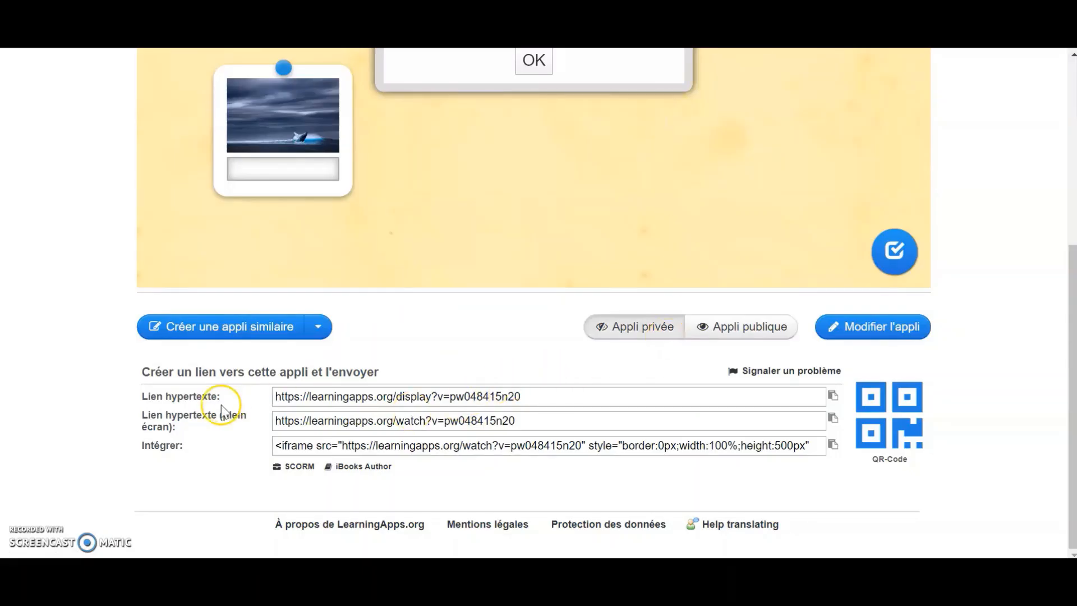
left_click_drag(277, 445, 288, 446)
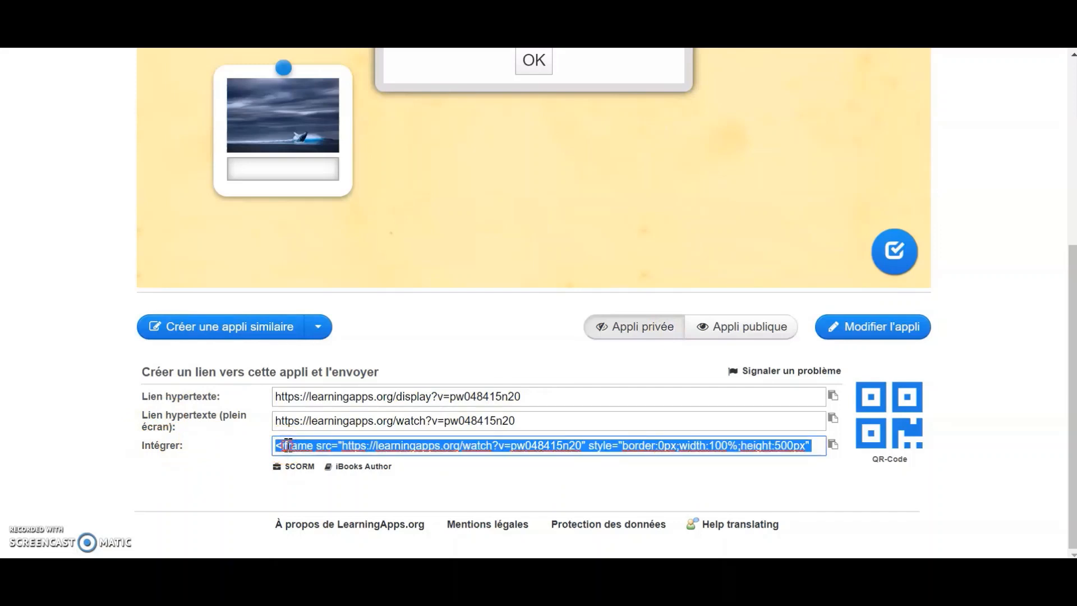
right_click(287, 446)
left_click(352, 216)
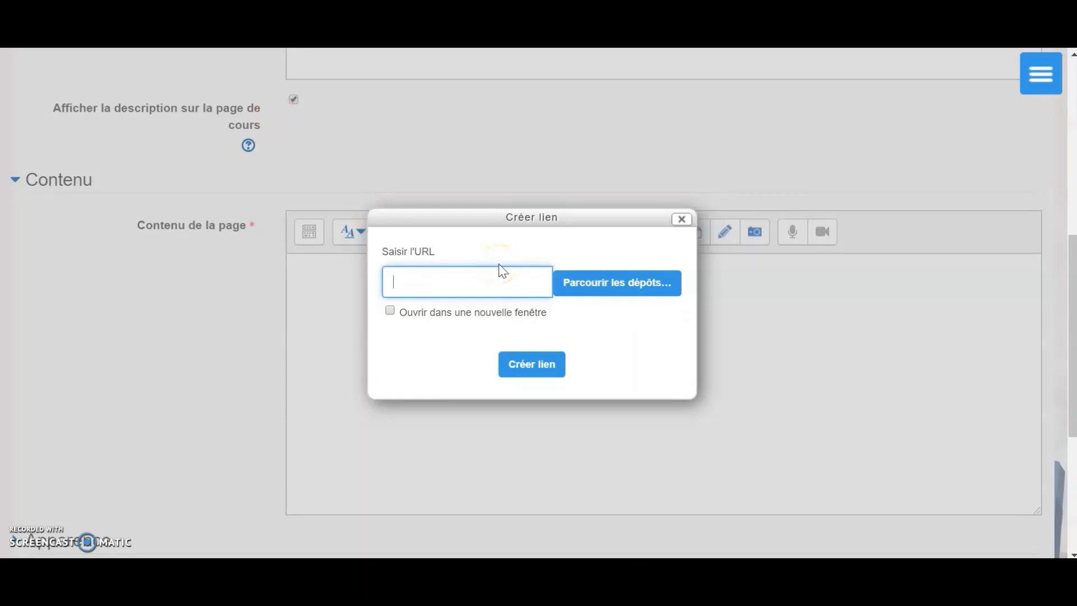
Create the link in the page content from the copied iframe code, check the embedded app, and save and display the page.
key("ctrl+v")
left_click(519, 366)
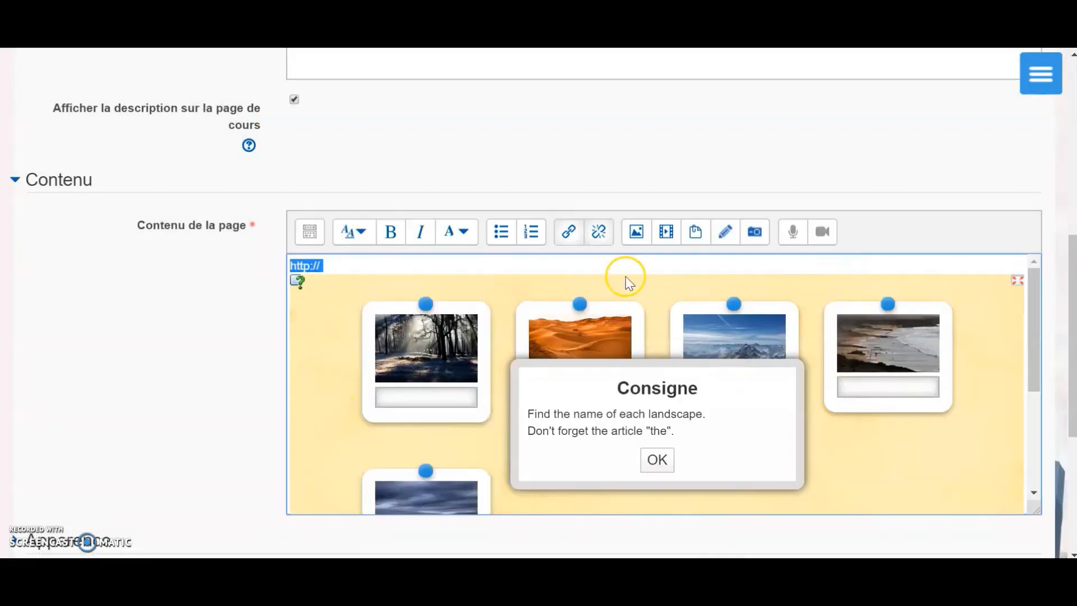
scroll(578, 409, "down", 4)
scroll(578, 409, "up", 4)
scroll(577, 409, "down", 4)
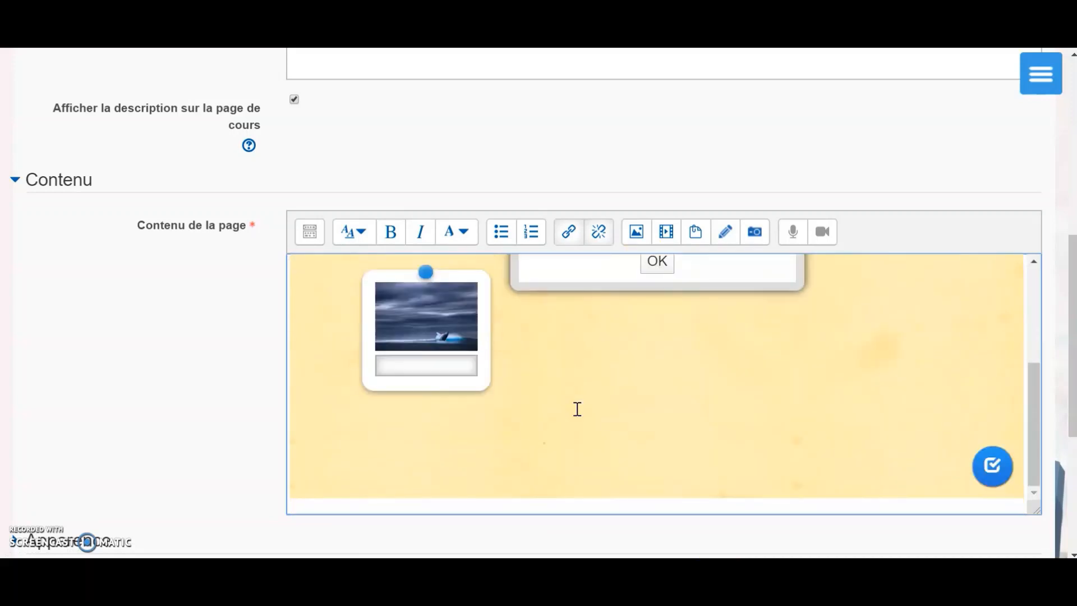
scroll(577, 409, "up", 4)
scroll(204, 372, "down", 5)
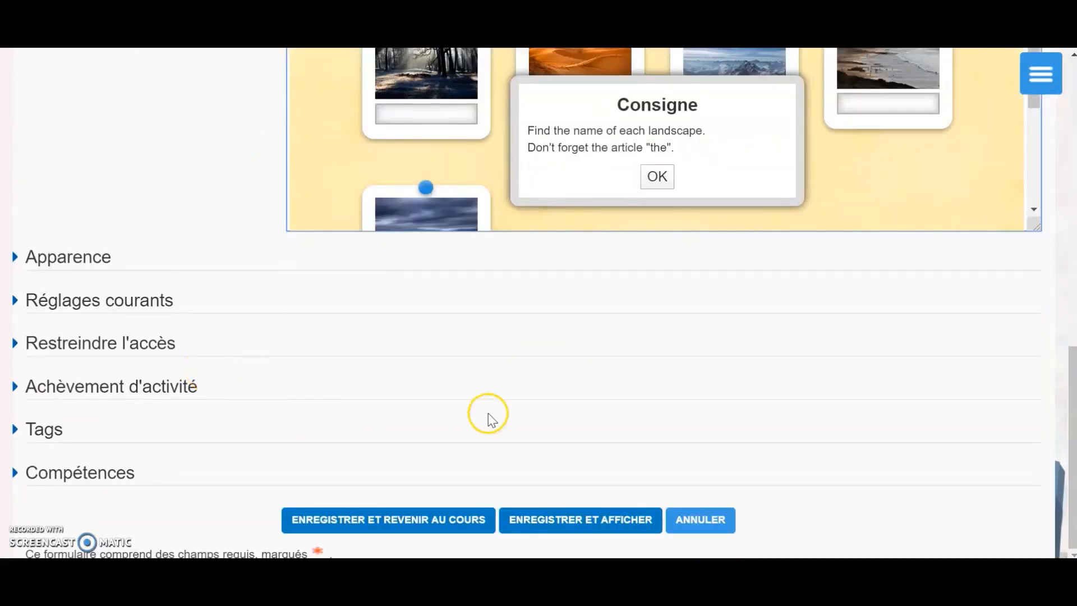
left_click(581, 520)
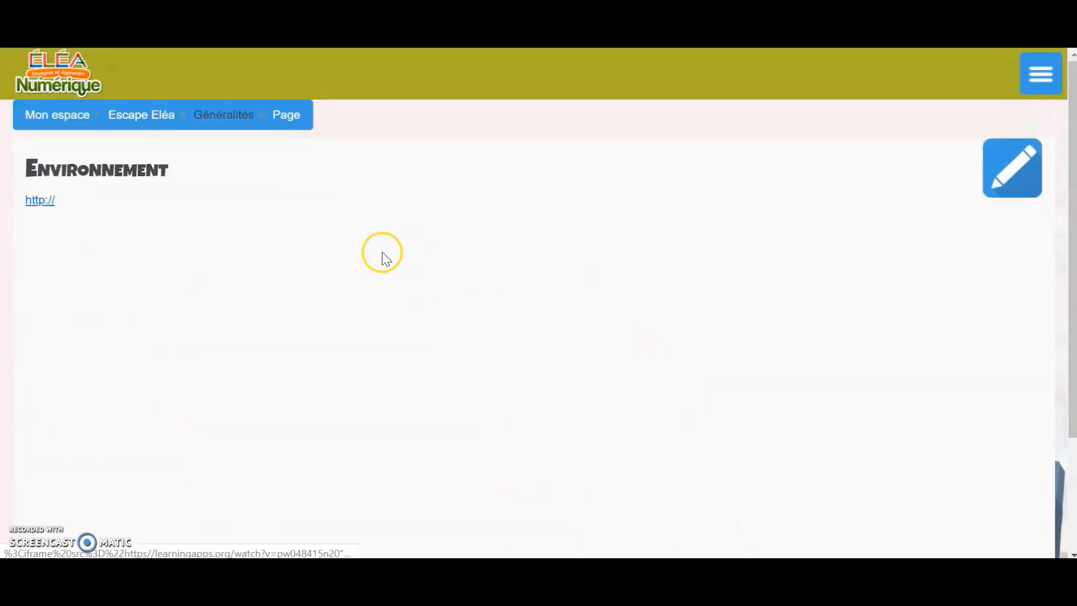
scroll(342, 313, "down", 3)
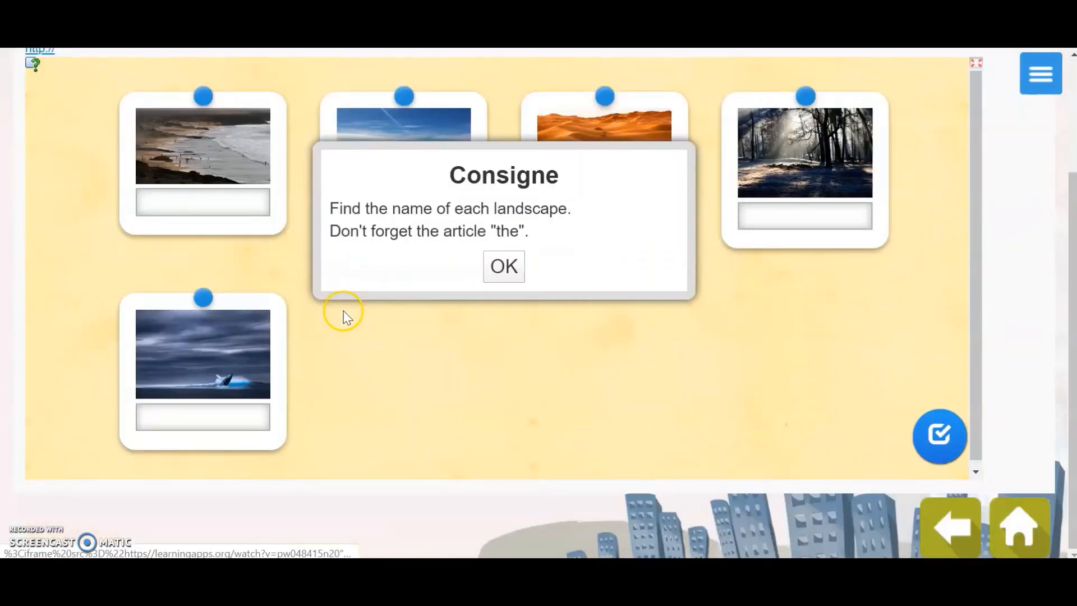
scroll(923, 404, "up", 3)
left_click(1022, 162)
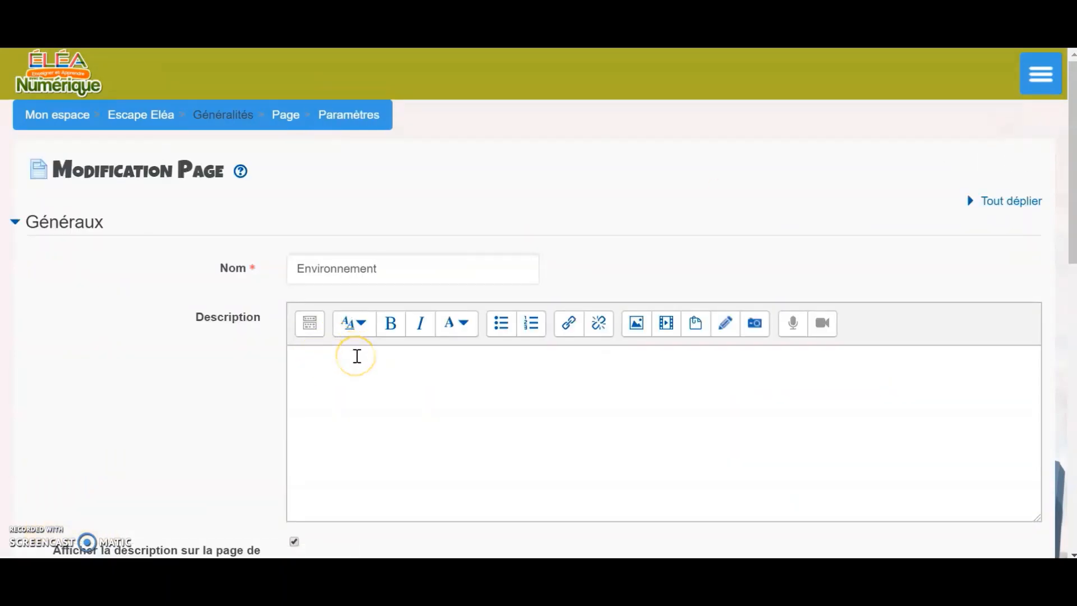
scroll(358, 373, "down", 6)
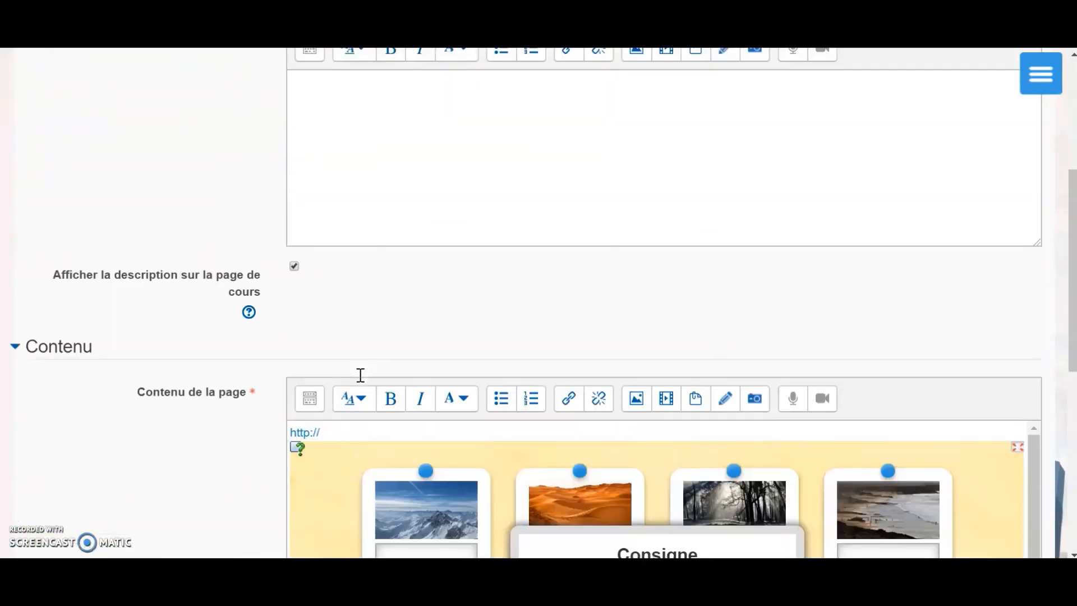
scroll(336, 373, "up", 2)
left_click(339, 359)
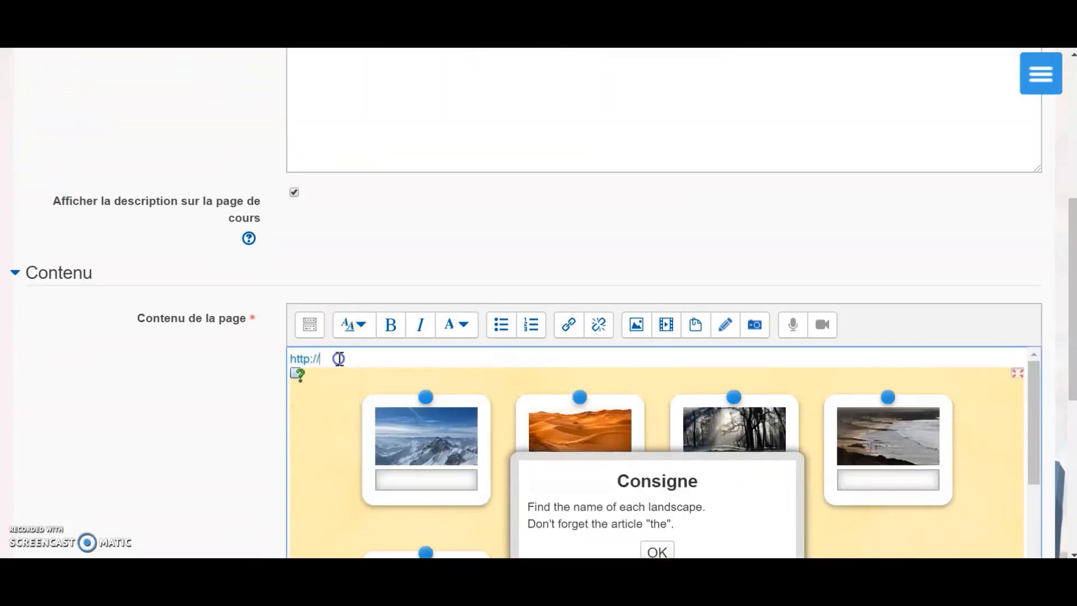
scroll(340, 359, "down", 2)
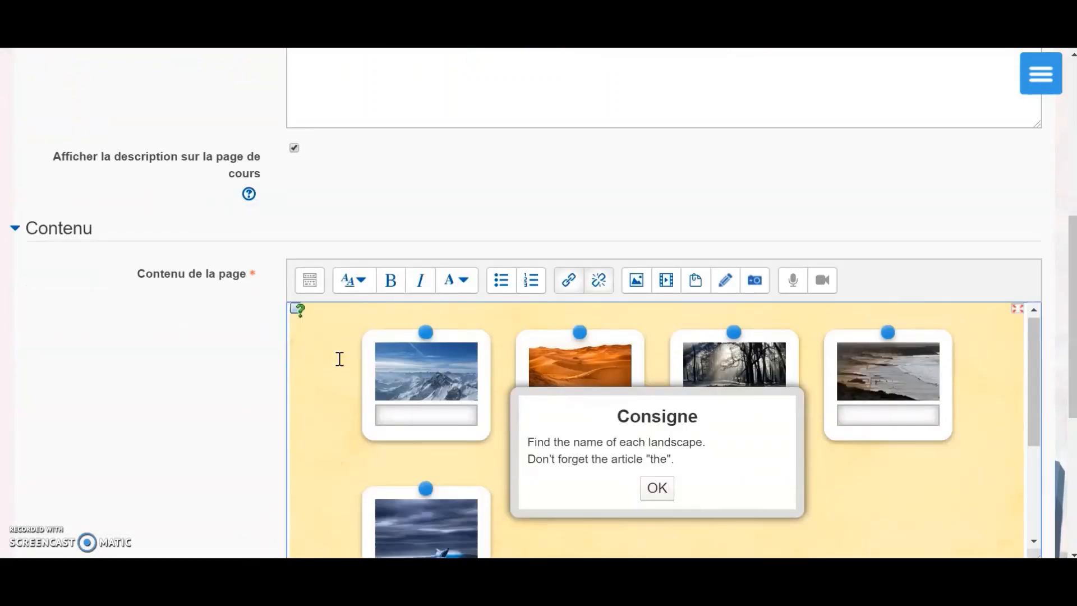
scroll(745, 421, "down", 6)
left_click(607, 525)
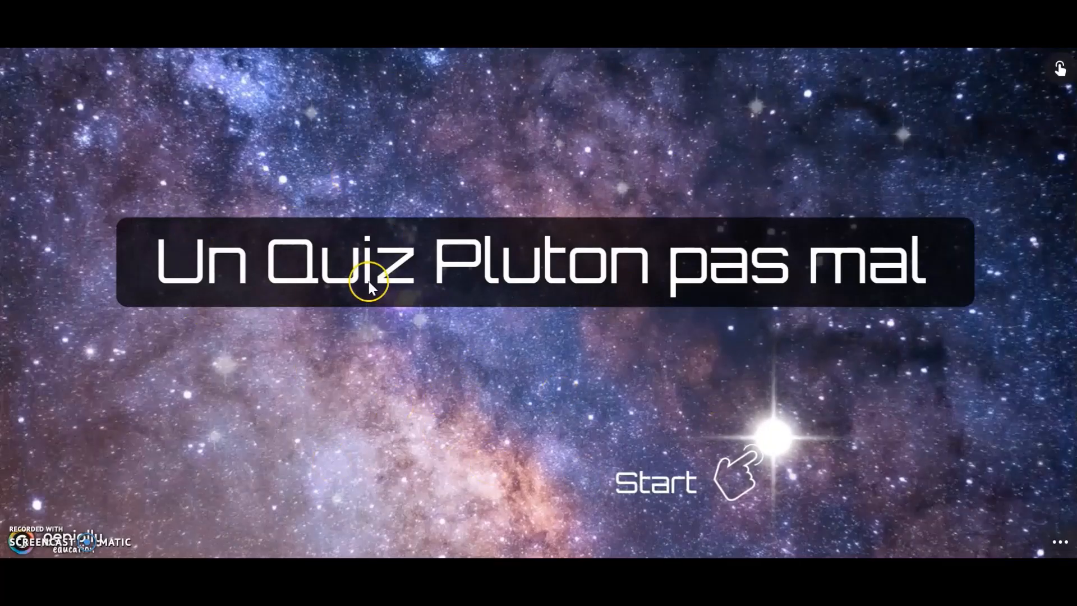
Copy the IFRAME insert code of the Genially "Un Quiz Pluton pas mal" from its sharing options and return to the Environnement page.
left_click(1056, 543)
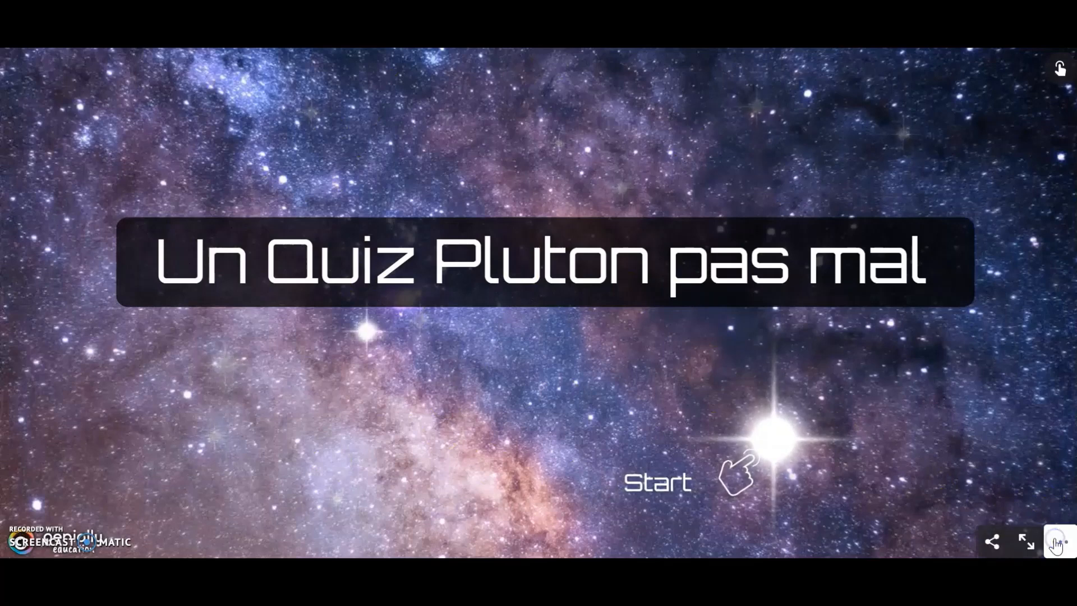
left_click(981, 543)
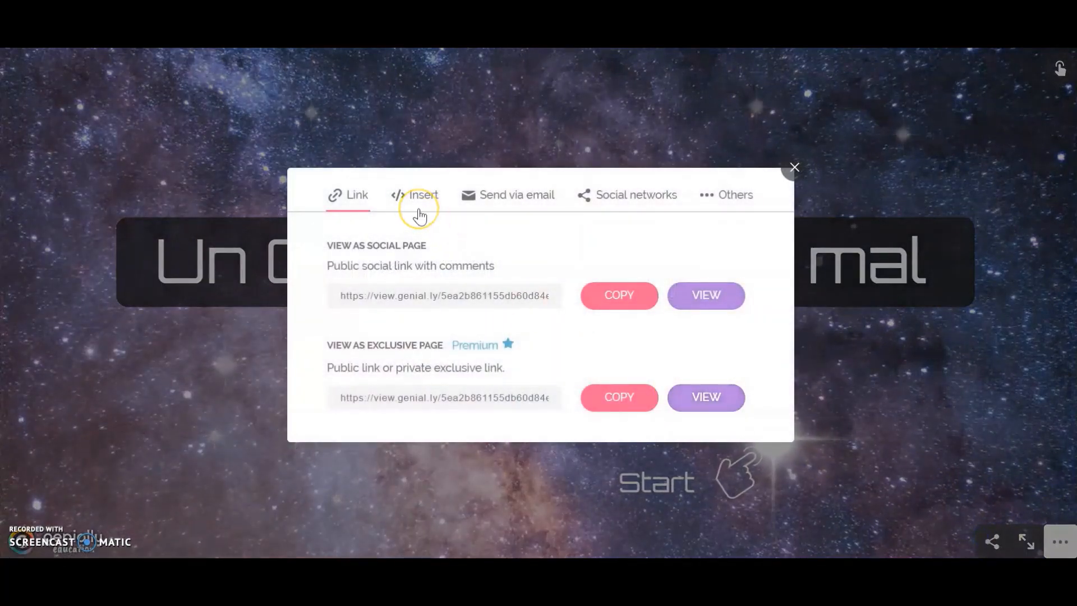
left_click(419, 210)
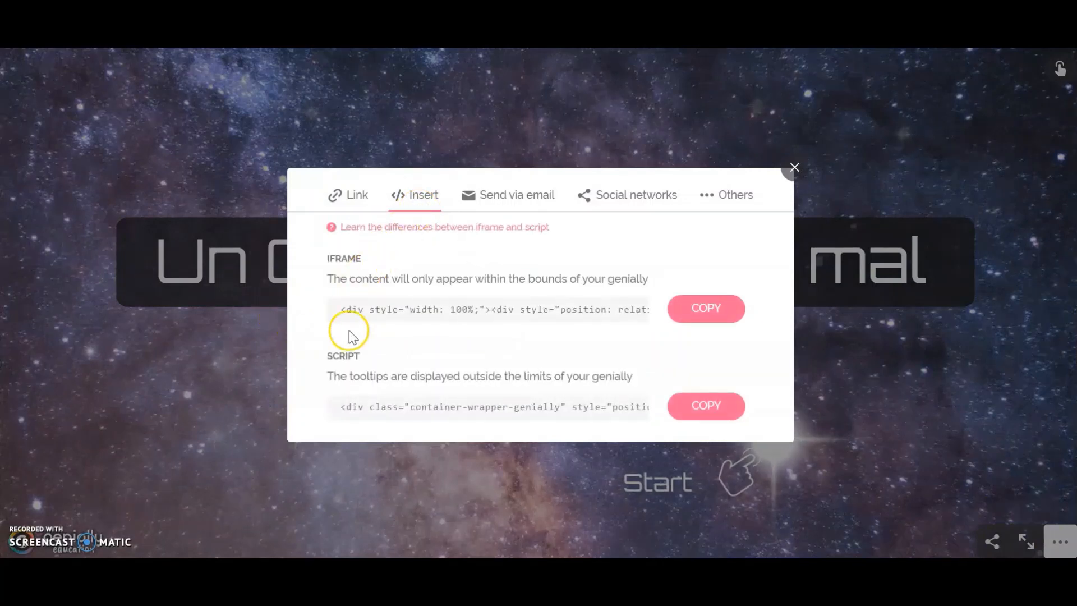
left_click(679, 310)
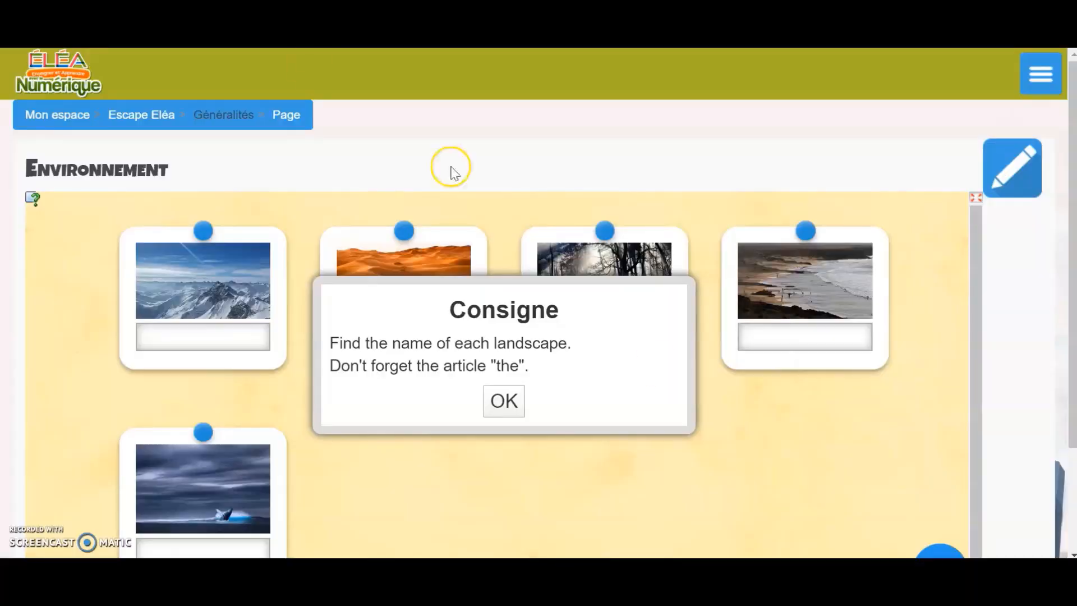
scroll(668, 309, "down", 2)
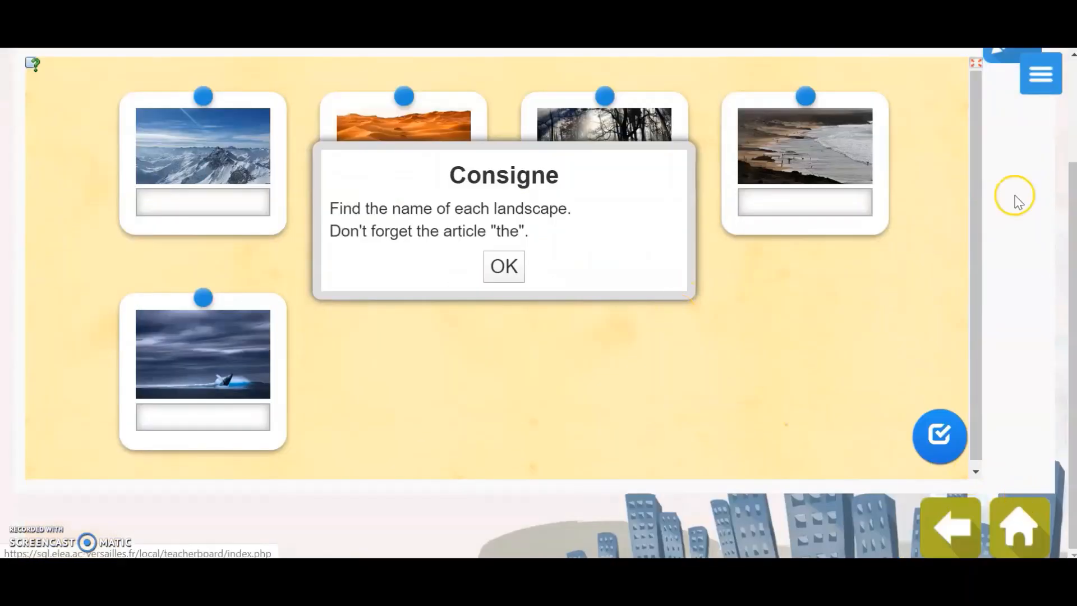
Reopen the Environnement page for editing and delete the embedded LearningApps exercise from its "Contenu de la page" text.
scroll(1018, 79, "up", 2)
left_click(993, 126)
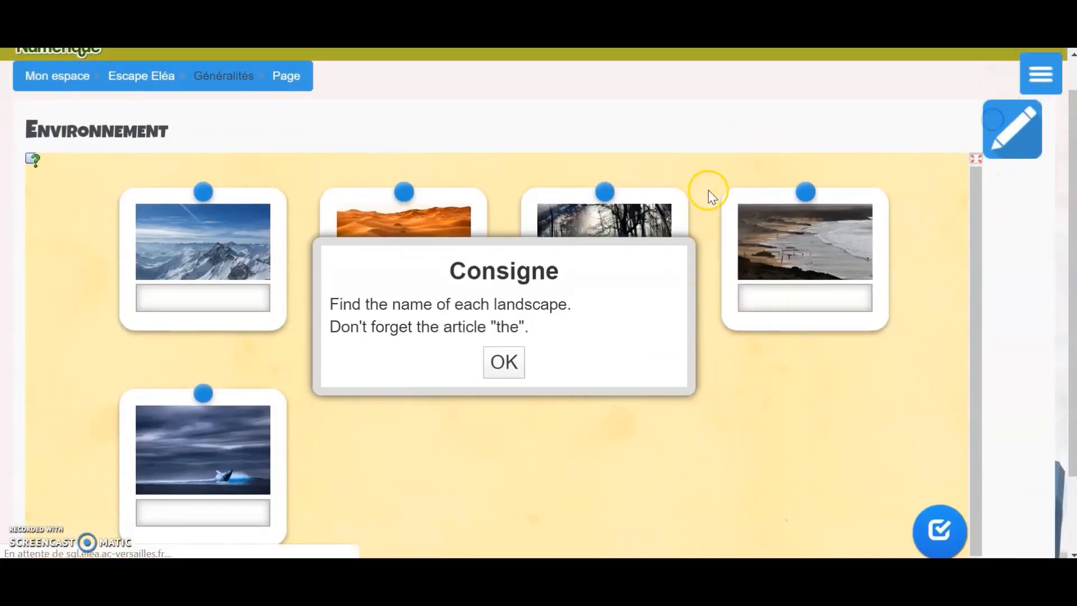
scroll(355, 340, "down", 8)
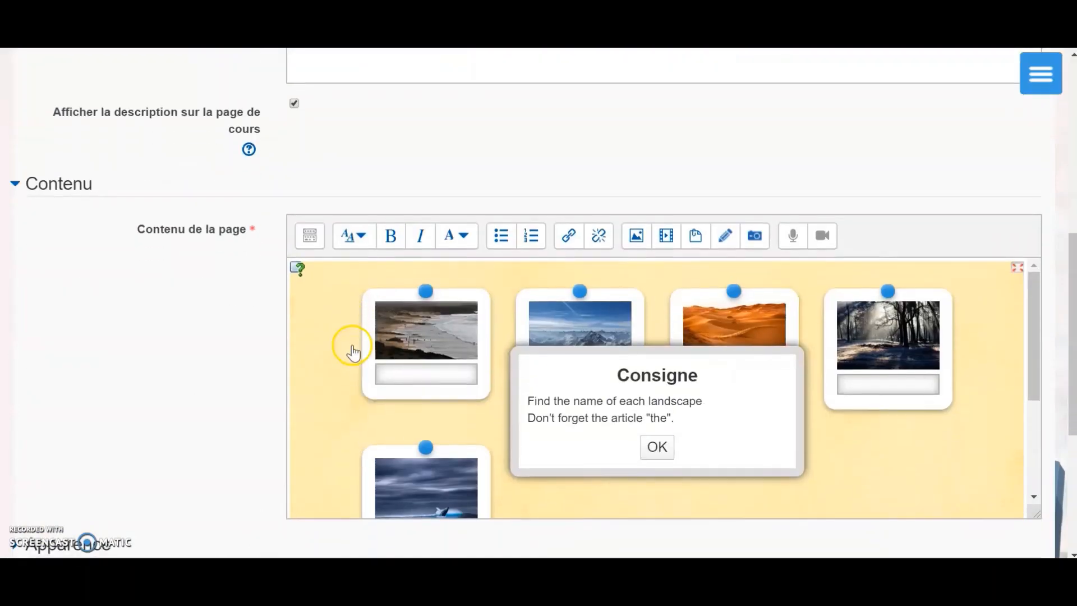
left_click(479, 348)
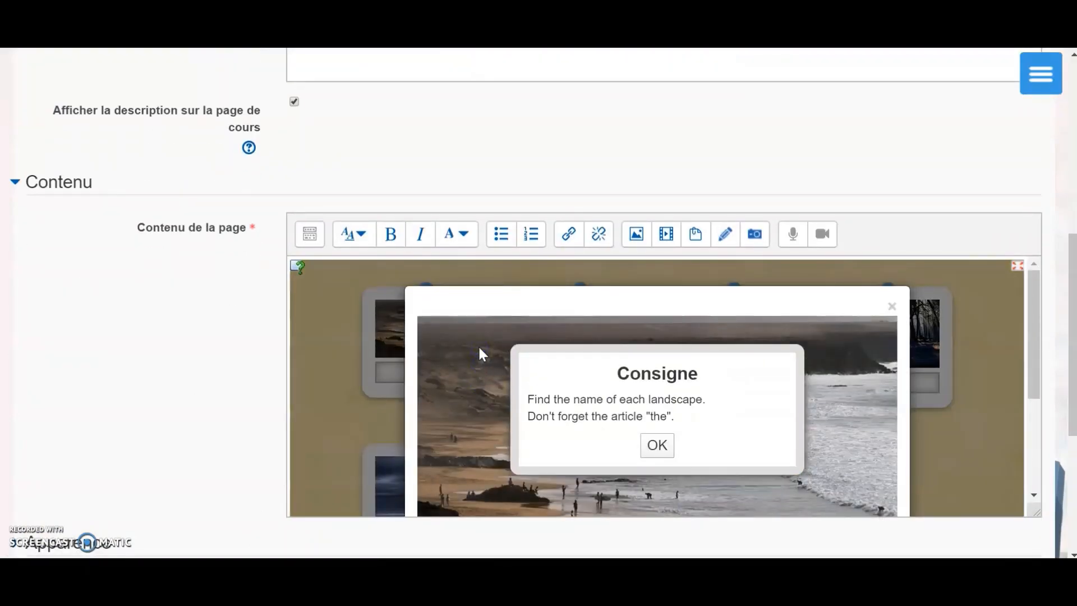
left_click(1026, 406)
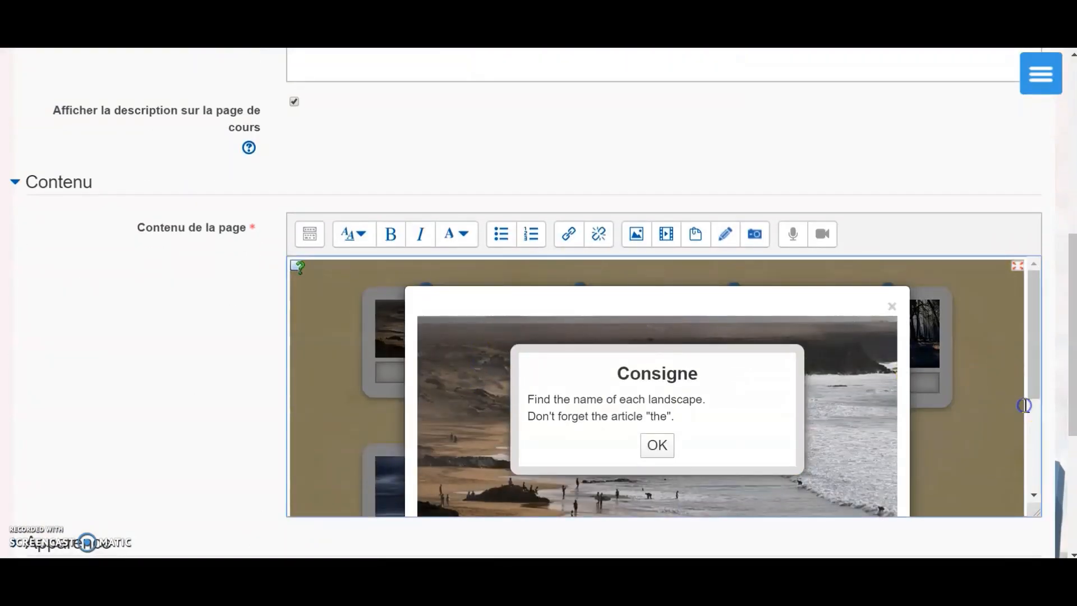
key("BackSpace")
Create a link in the page content from the copied Genially iframe code, and save and display the page.
left_click(580, 234)
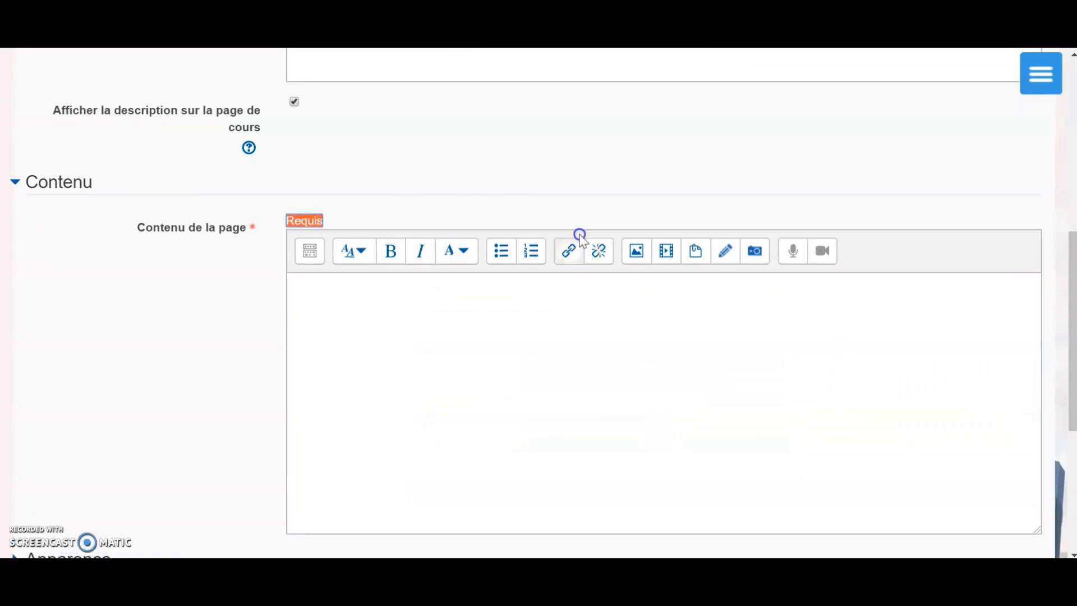
left_click(568, 253)
left_click(447, 274)
key("ctrl+v")
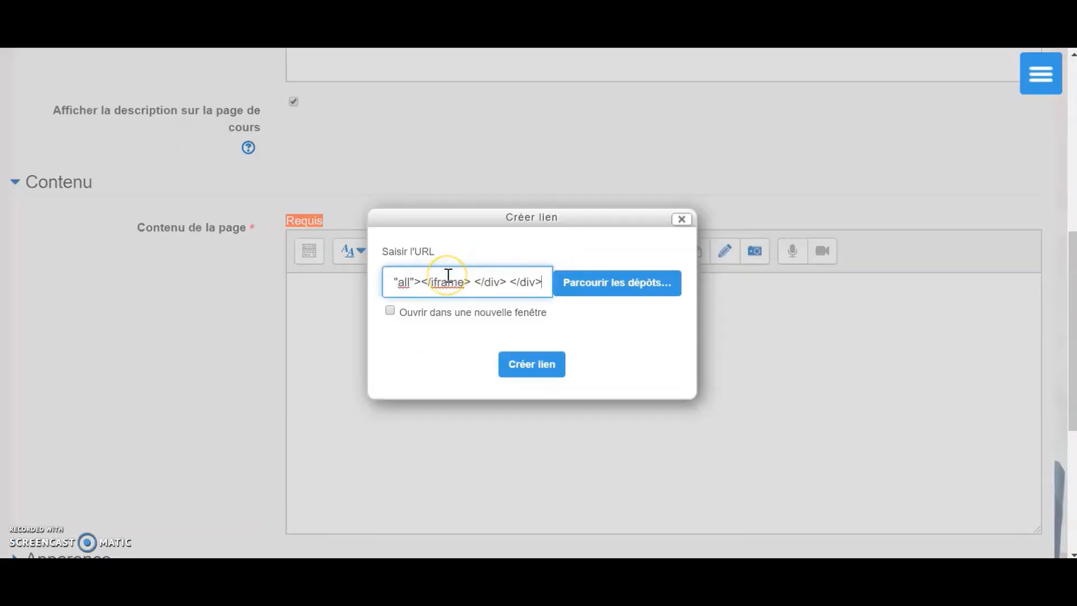
left_click(512, 365)
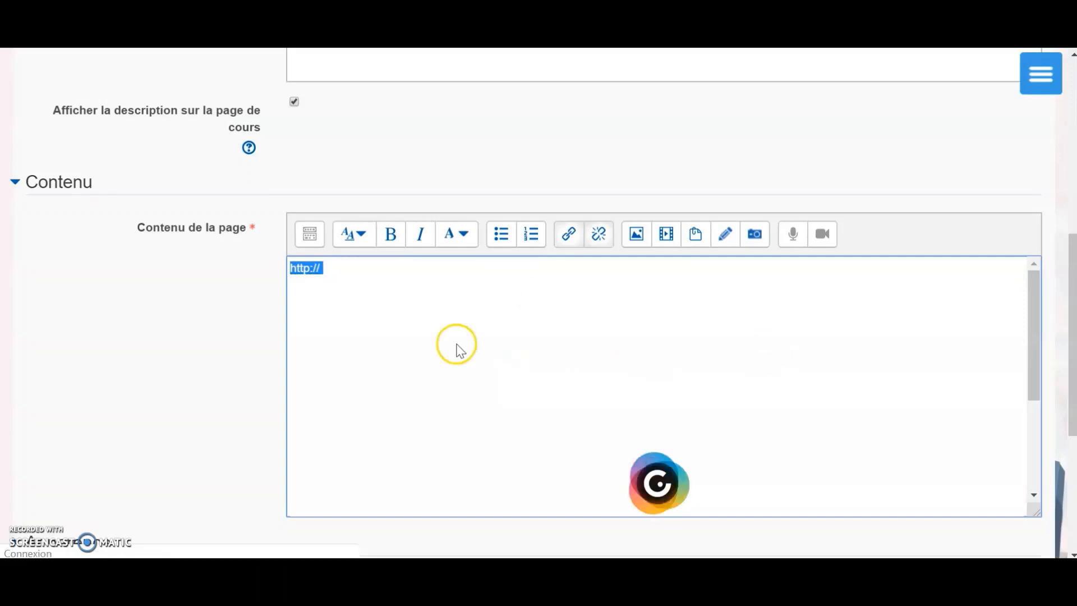
scroll(704, 530, "down", 5)
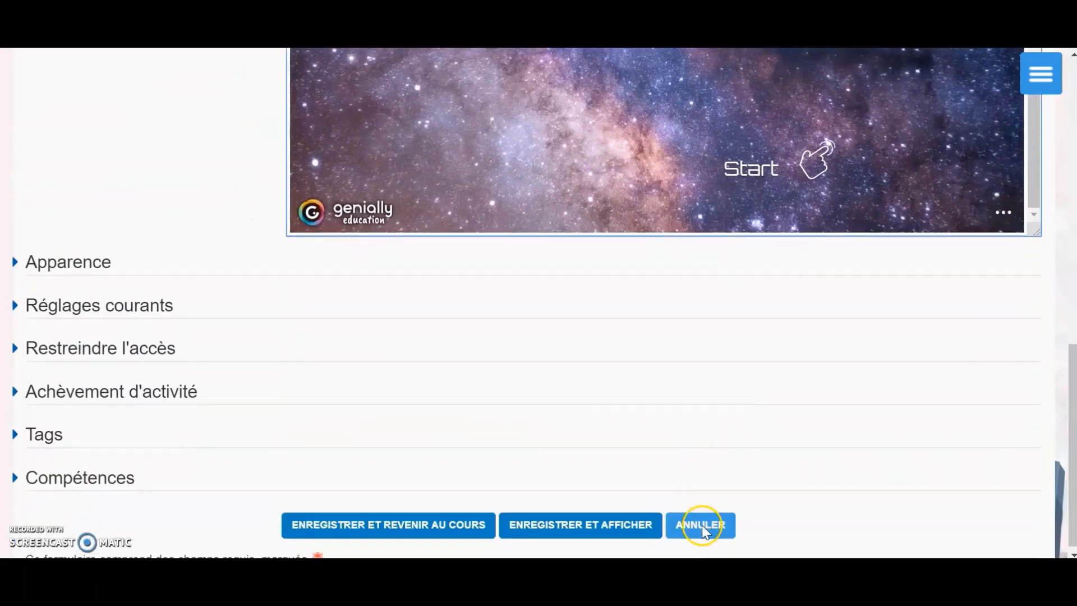
left_click(625, 528)
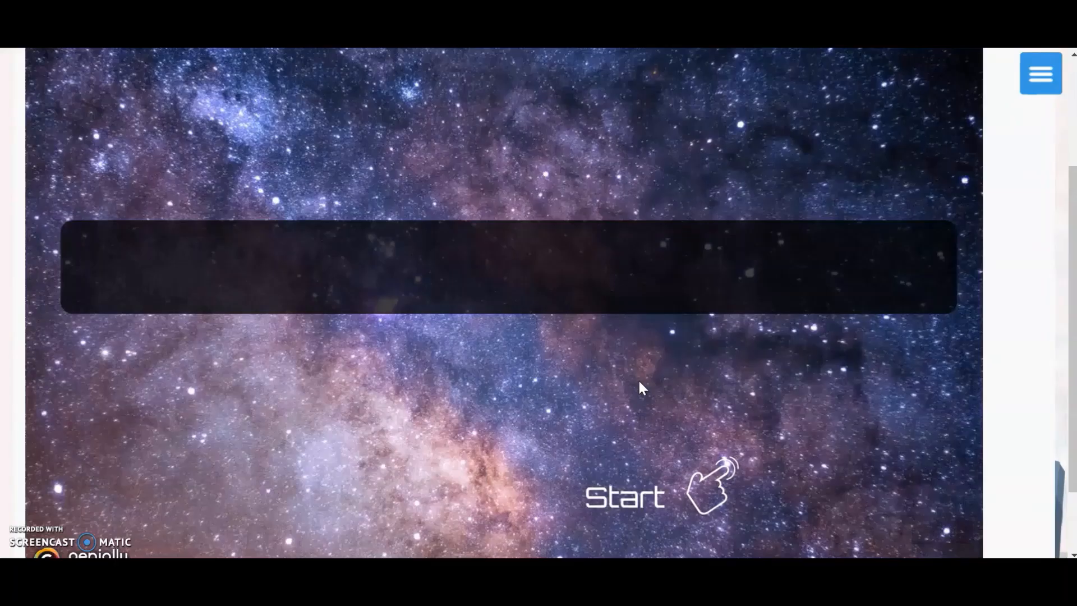
Test the embedded Genially quiz by starting it and answering question 1 with "La Terre", and check the displayed page.
left_click(637, 497)
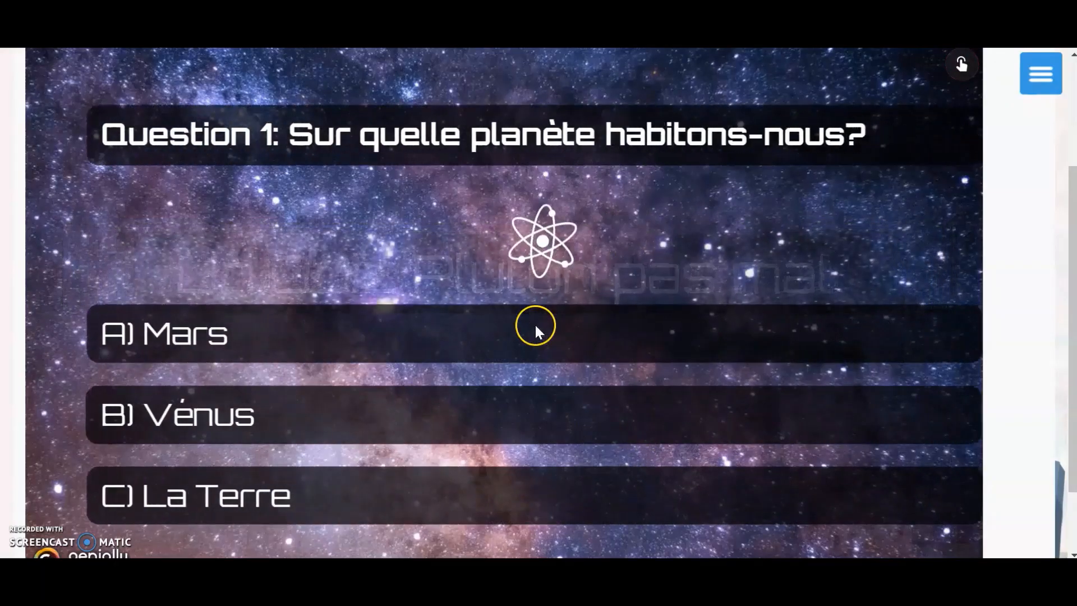
left_click(202, 505)
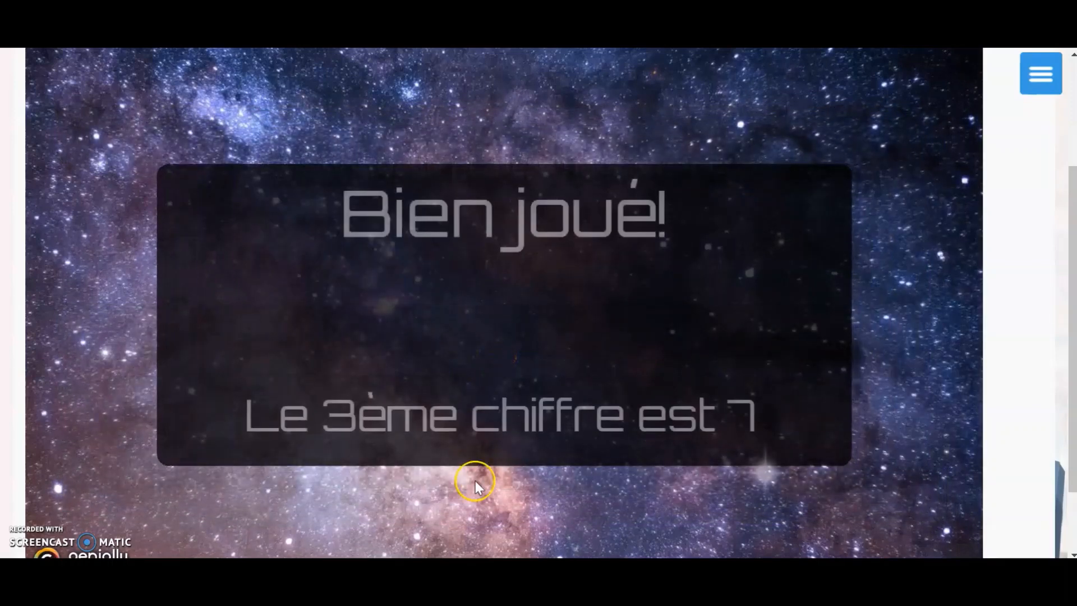
scroll(558, 494, "down", 1)
scroll(557, 490, "down", 1)
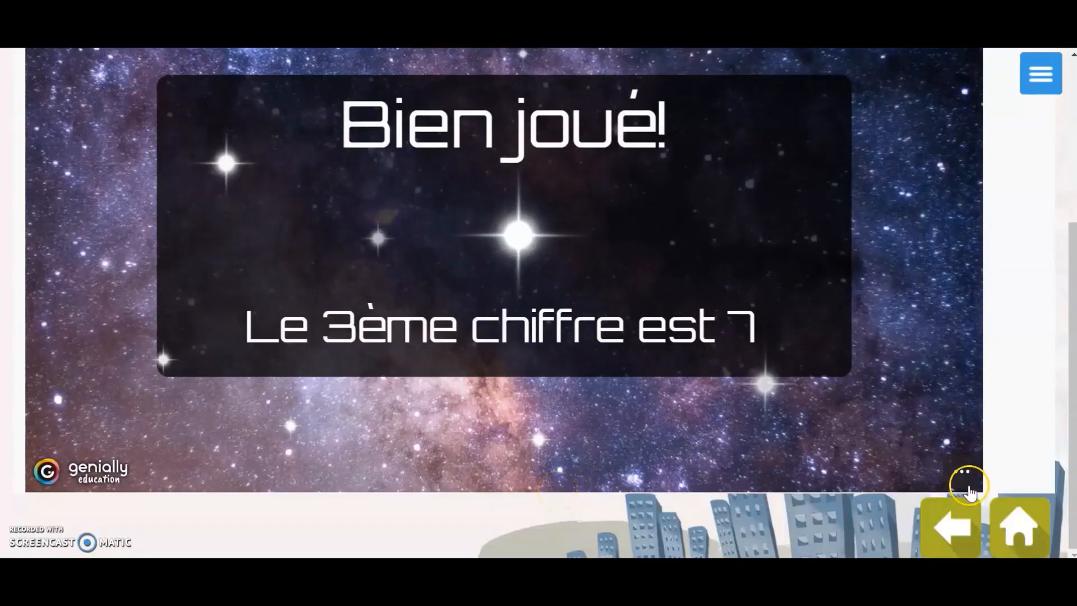
scroll(236, 110, "up", 5)
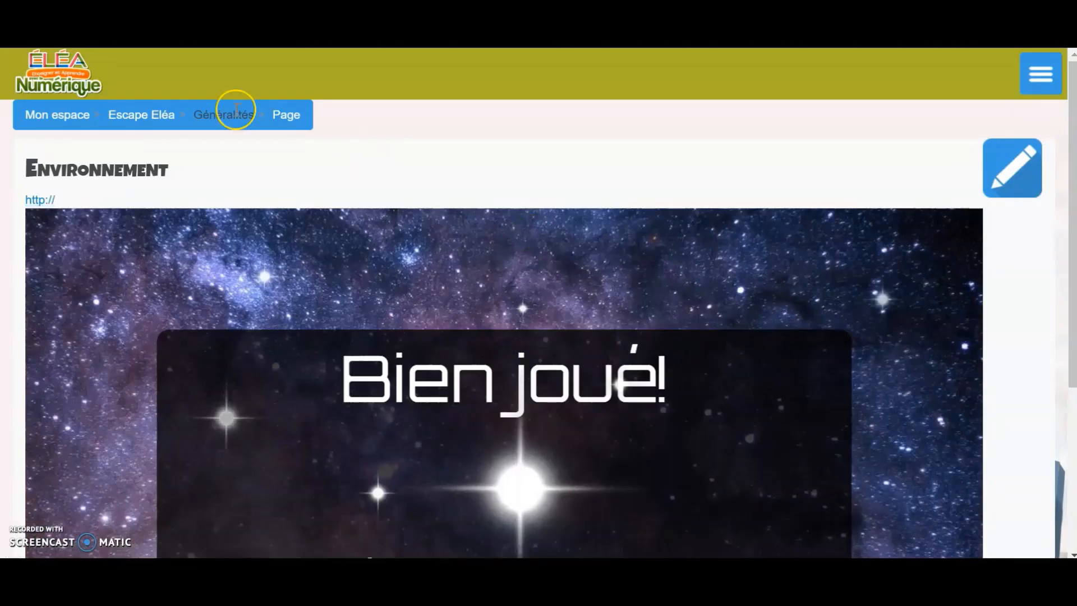
Return to the Escape Eléa course and add a new Page resource below the Environnement activity.
left_click(162, 123)
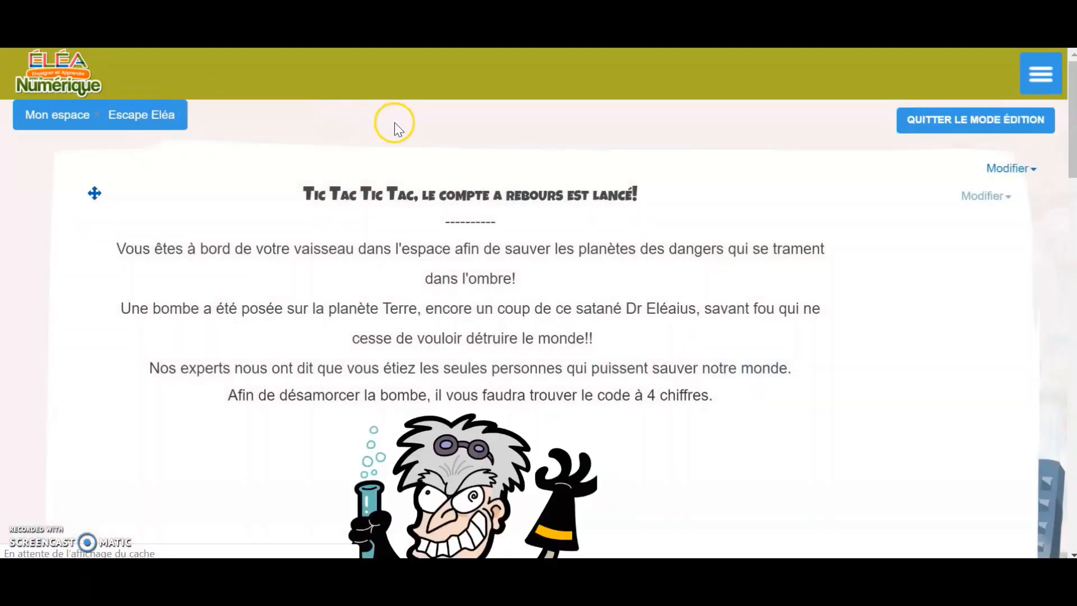
scroll(558, 303, "down", 20)
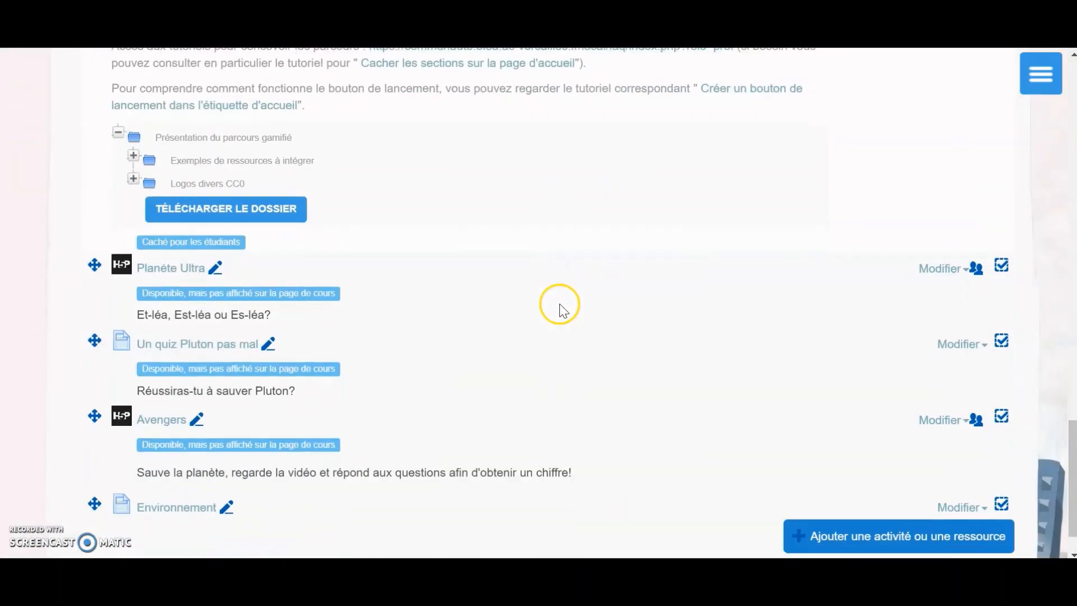
left_click(873, 536)
scroll(442, 385, "down", 10)
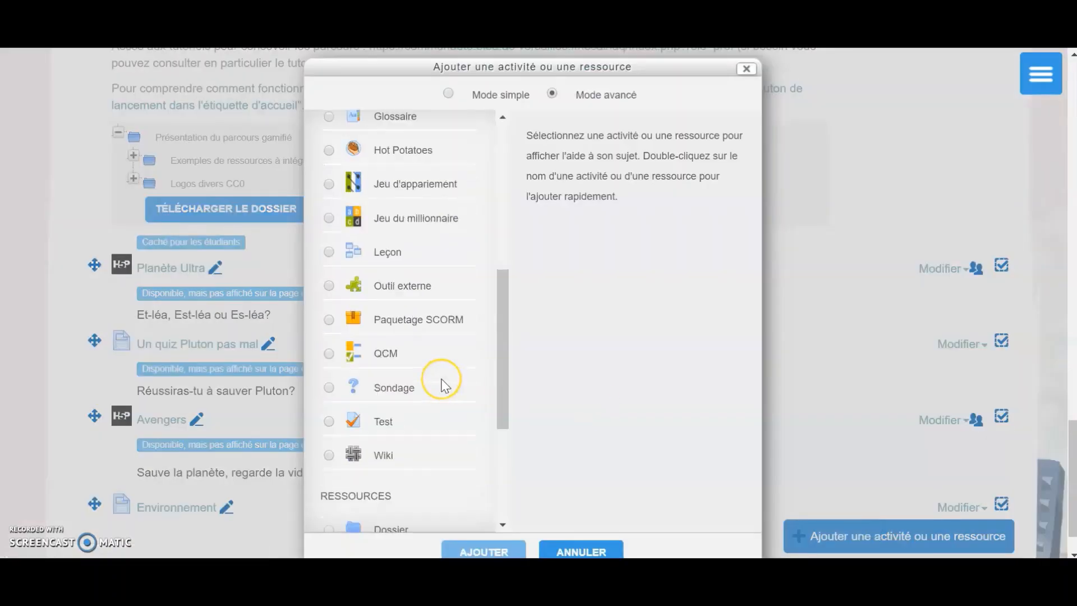
left_click(390, 416)
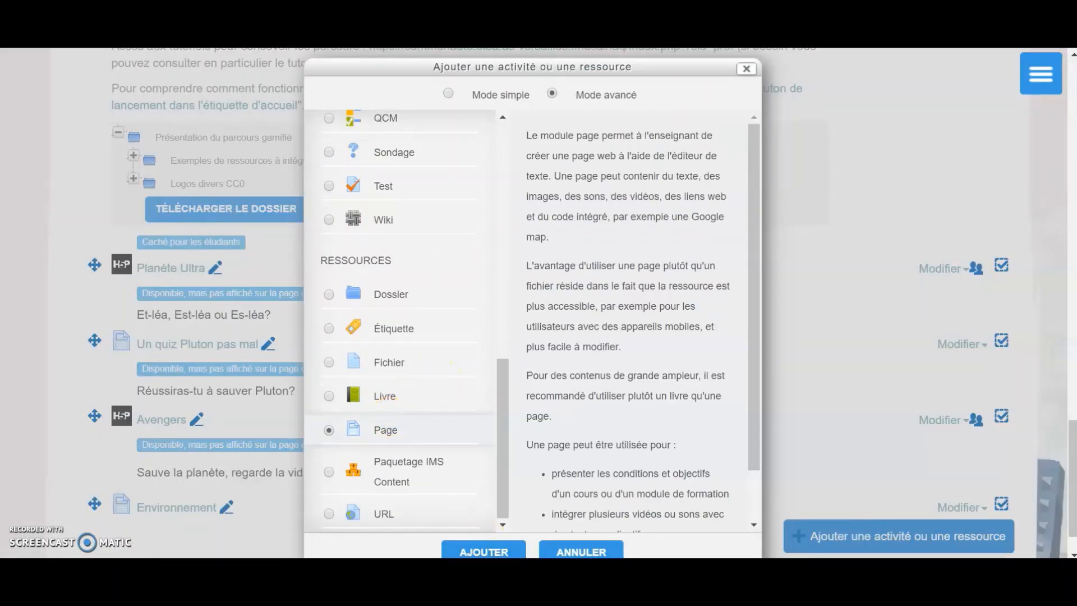
left_click(494, 553)
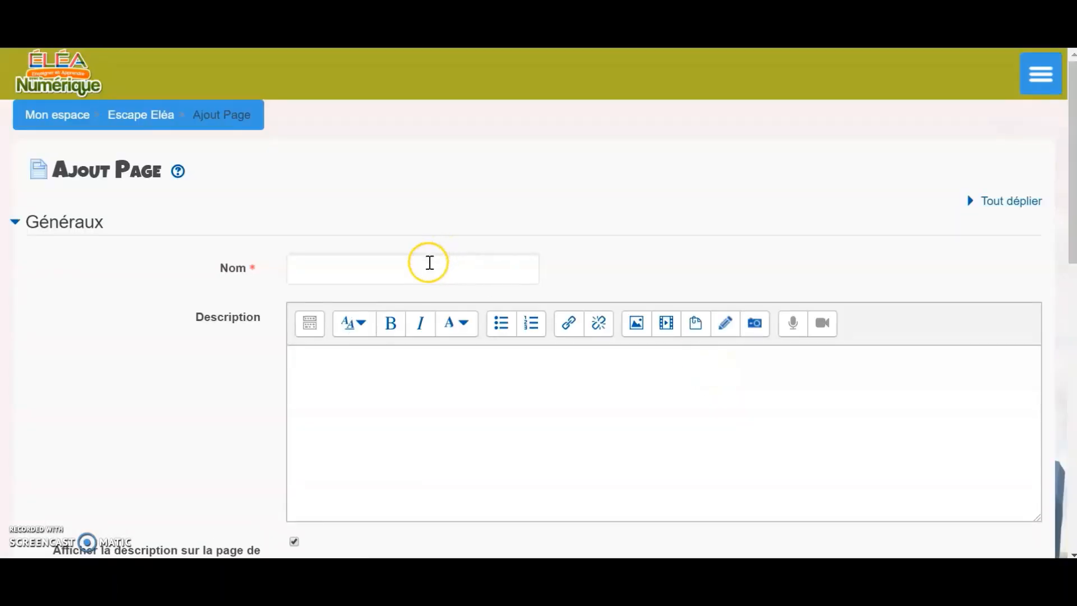
Name the new page "Bombe" and place the cursor in its "Contenu de la page" text.
left_click(429, 262)
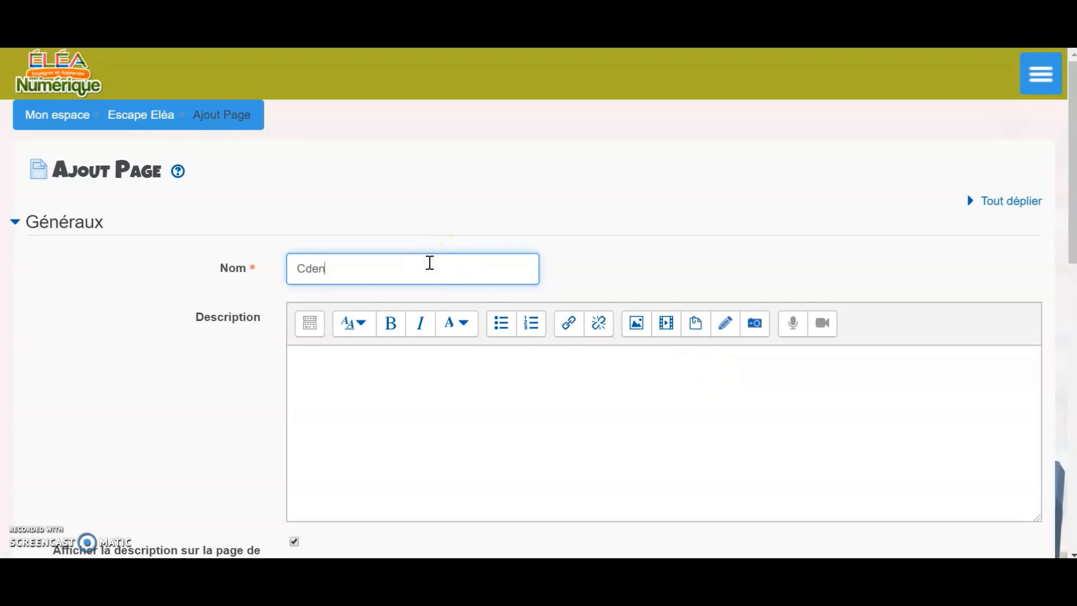
type("Cdenas")
left_click_drag(374, 268, 271, 256)
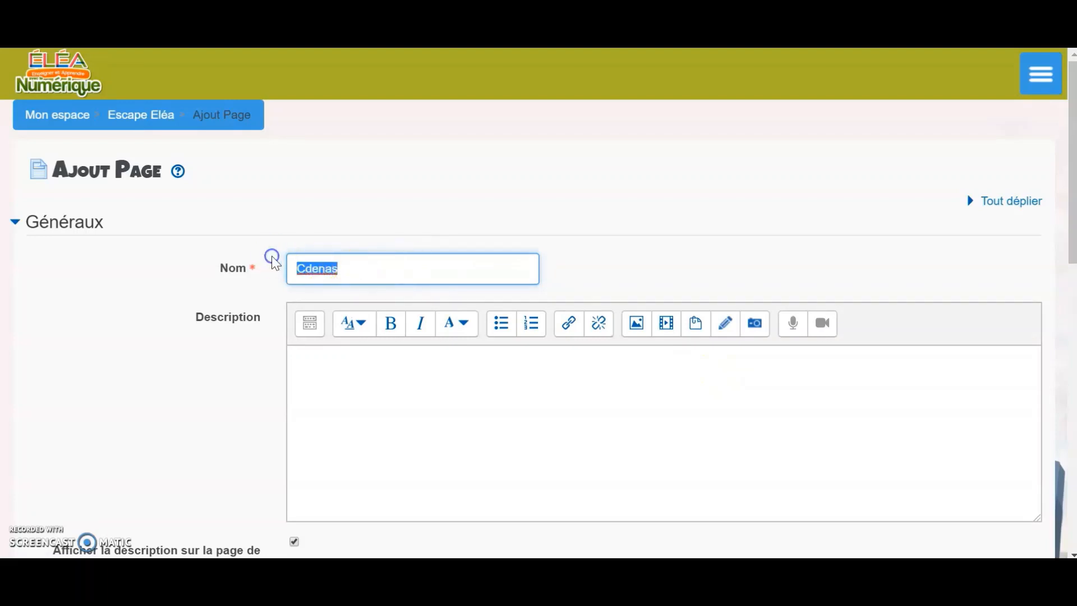
type("Bombe")
scroll(272, 337, "down", 6)
left_click(418, 406)
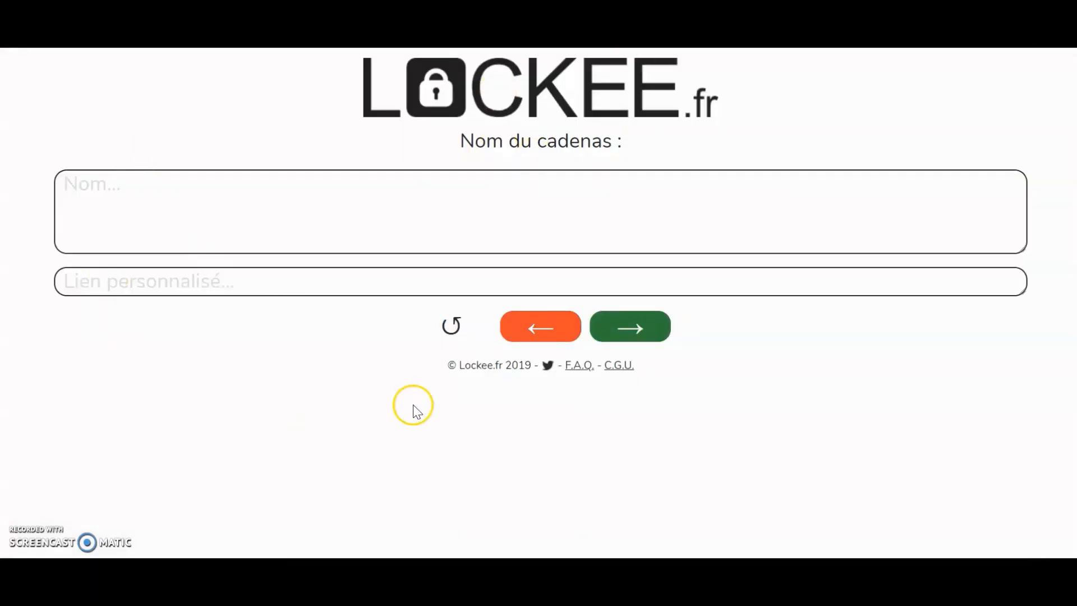
On Lockee.fr, name the new padlock "bombe eleaius" and choose the "Numérique" padlock type.
left_click(261, 221)
type("bombe eleaius")
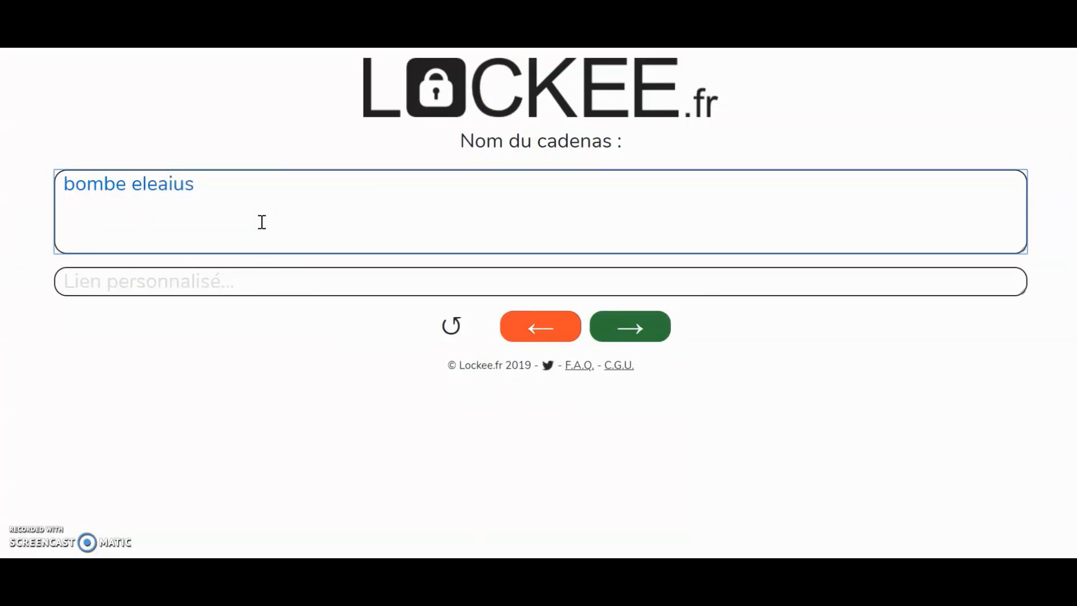
left_click(624, 318)
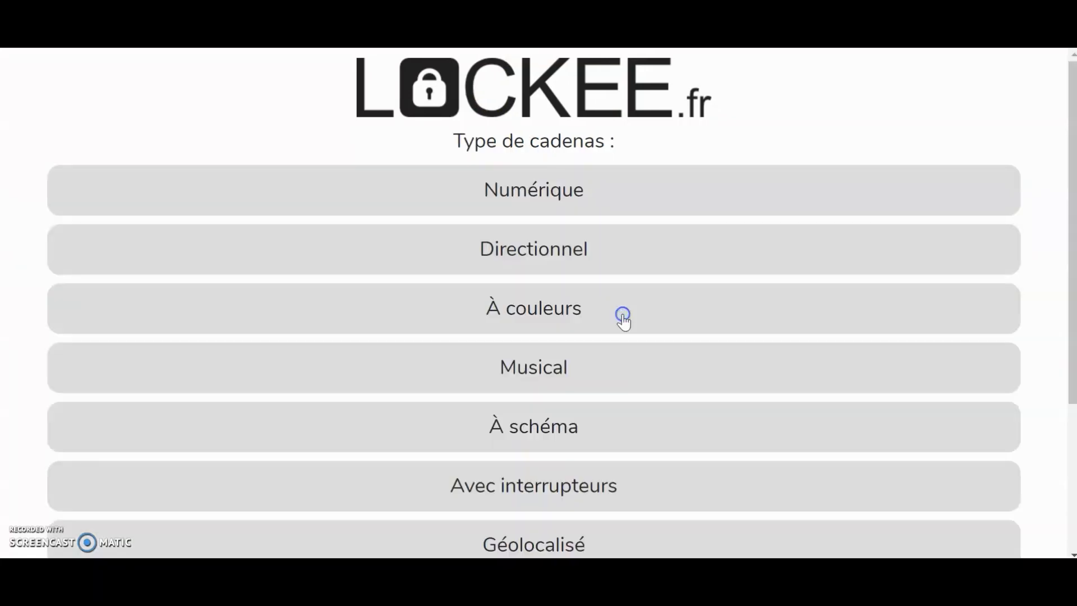
scroll(583, 112, "down", 1)
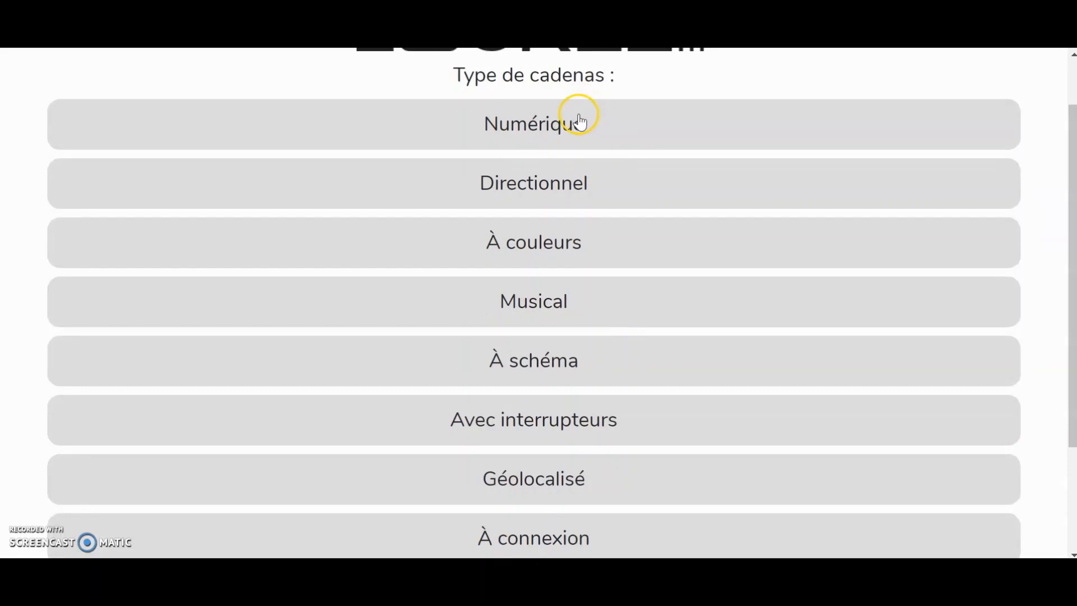
scroll(579, 121, "down", 2)
left_click(611, 499)
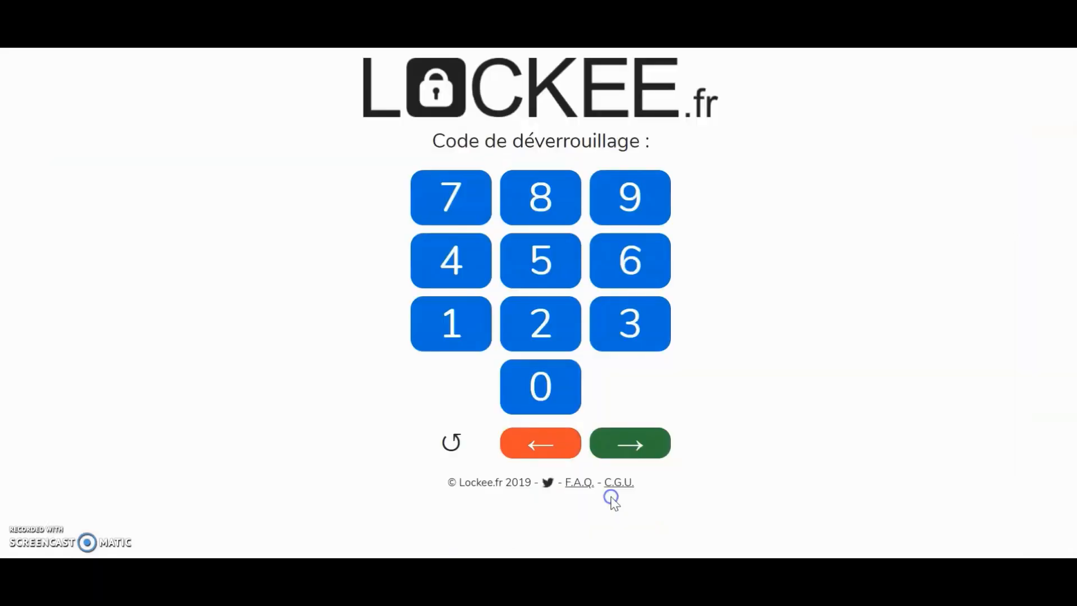
Enter the padlock's four-digit unlock code in "Code de déverrouillage" and validate it.
left_click(548, 321)
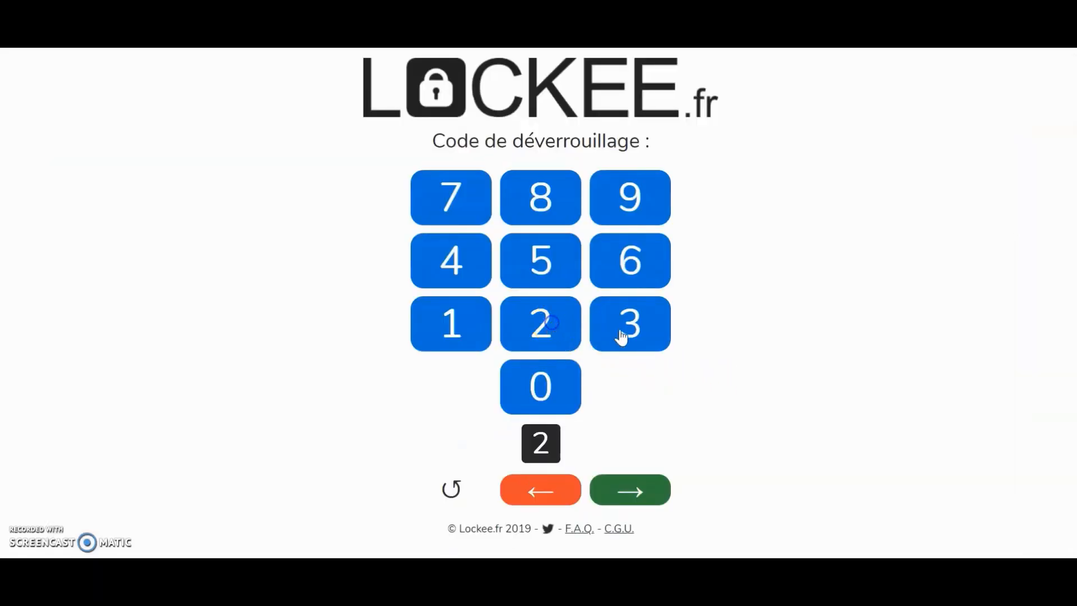
left_click(626, 336)
left_click(474, 182)
left_click(550, 258)
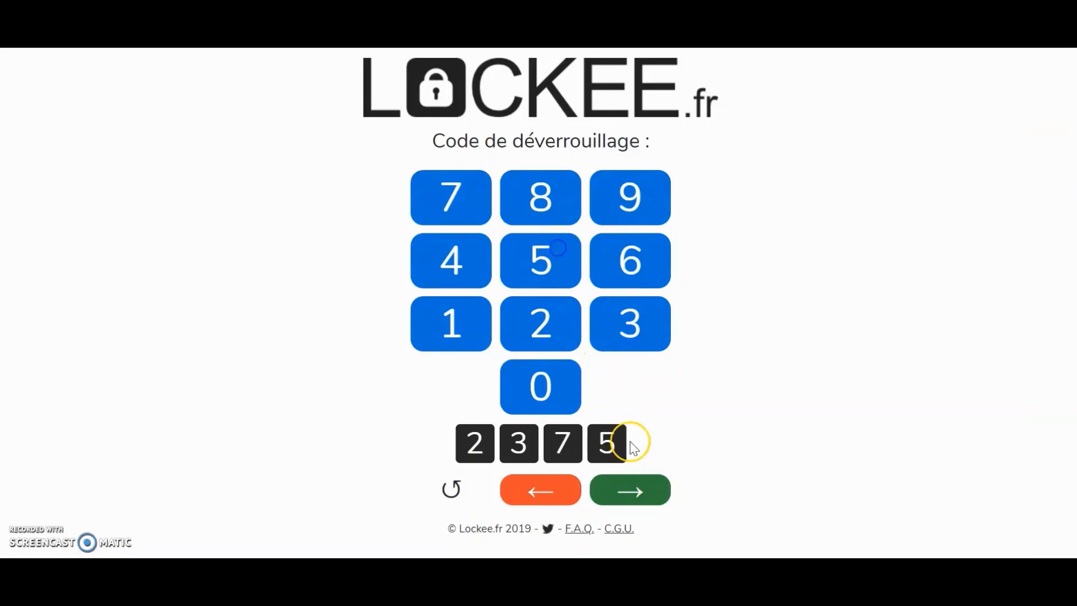
left_click(644, 498)
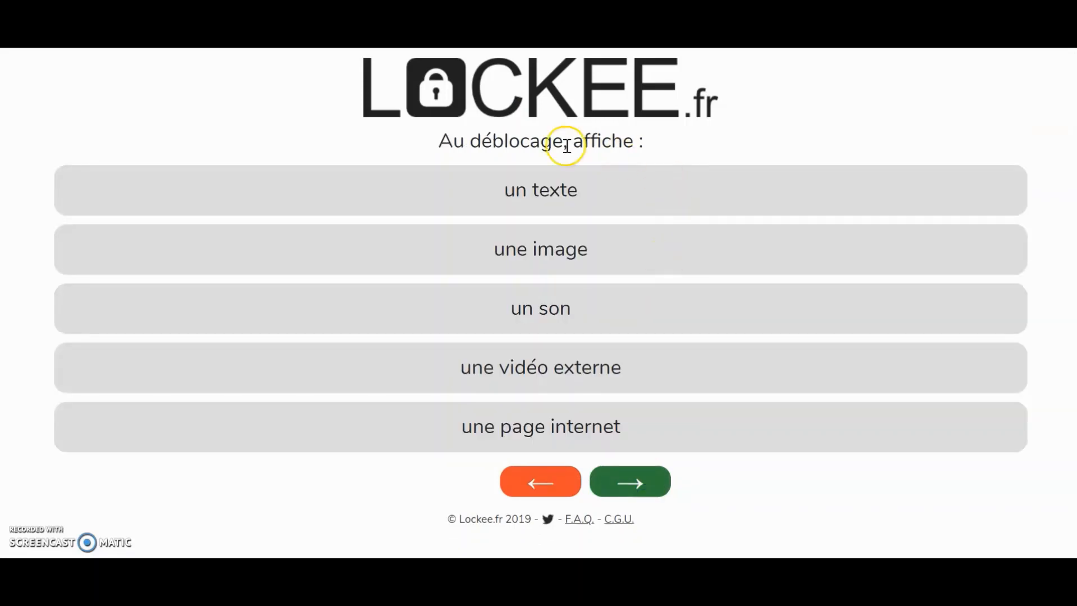
Set the padlock to display "un texte" on unlocking and continue to its text entry to finish creating it.
left_click(638, 207)
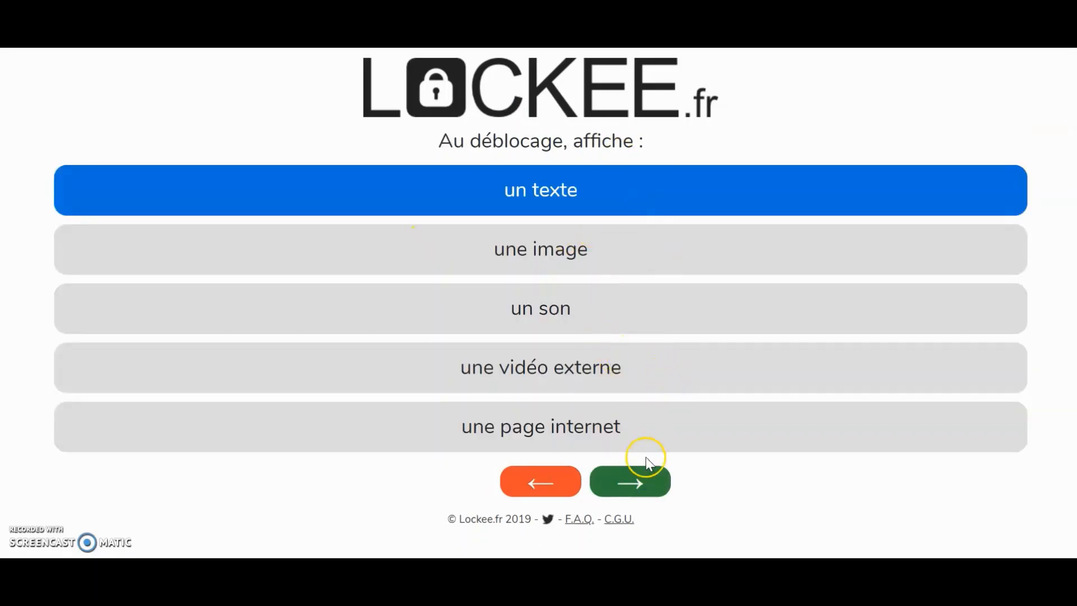
left_click(634, 484)
left_click(152, 253)
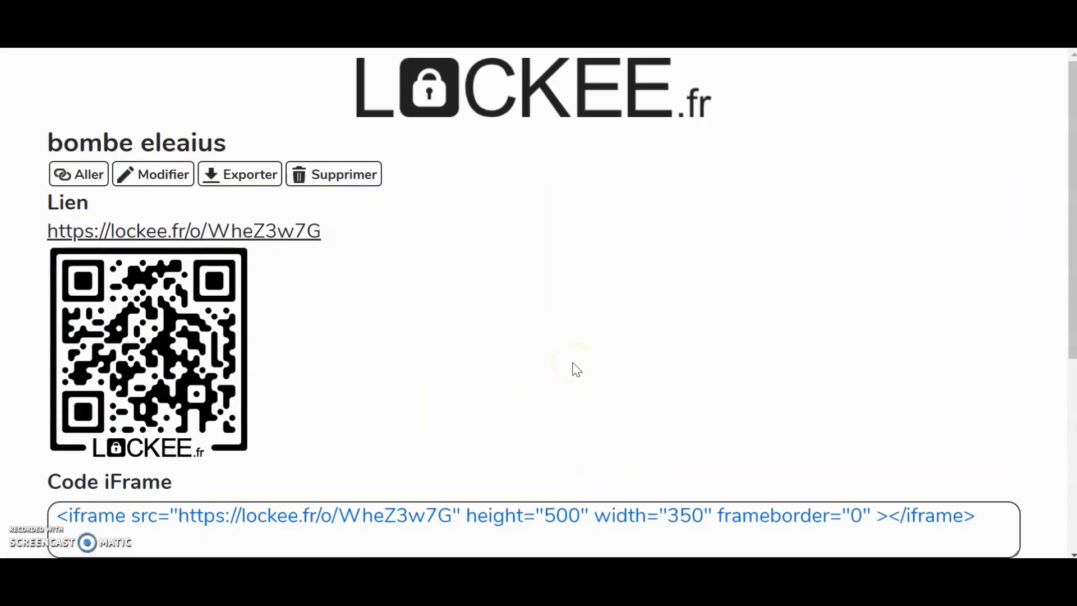
Copy the "Code iFrame" of the bombe eleaius padlock and return to the new page's form in Eléa.
scroll(567, 366, "down", 2)
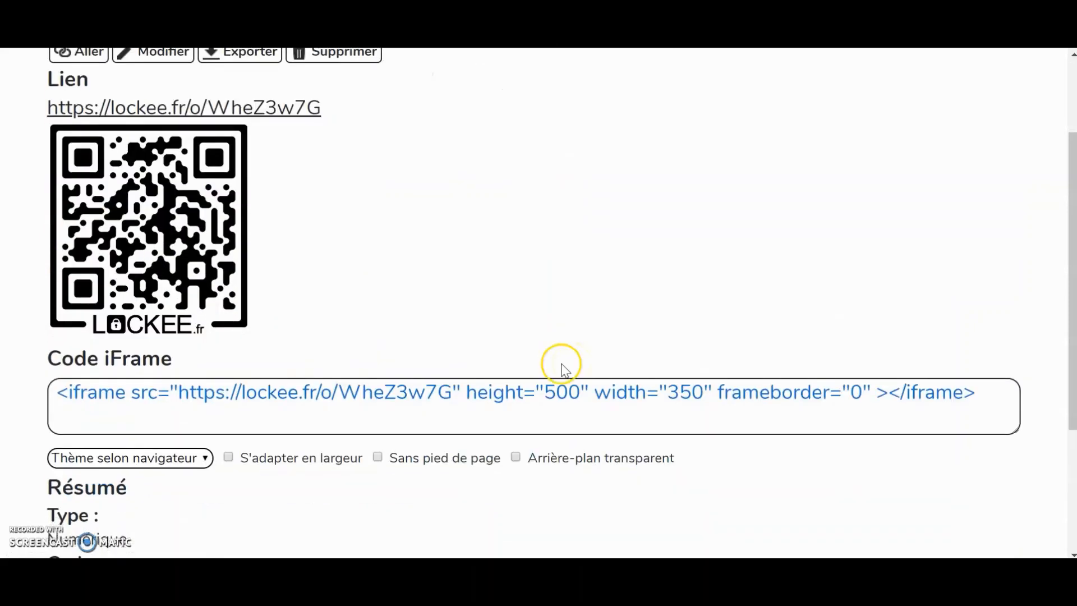
left_click(459, 386)
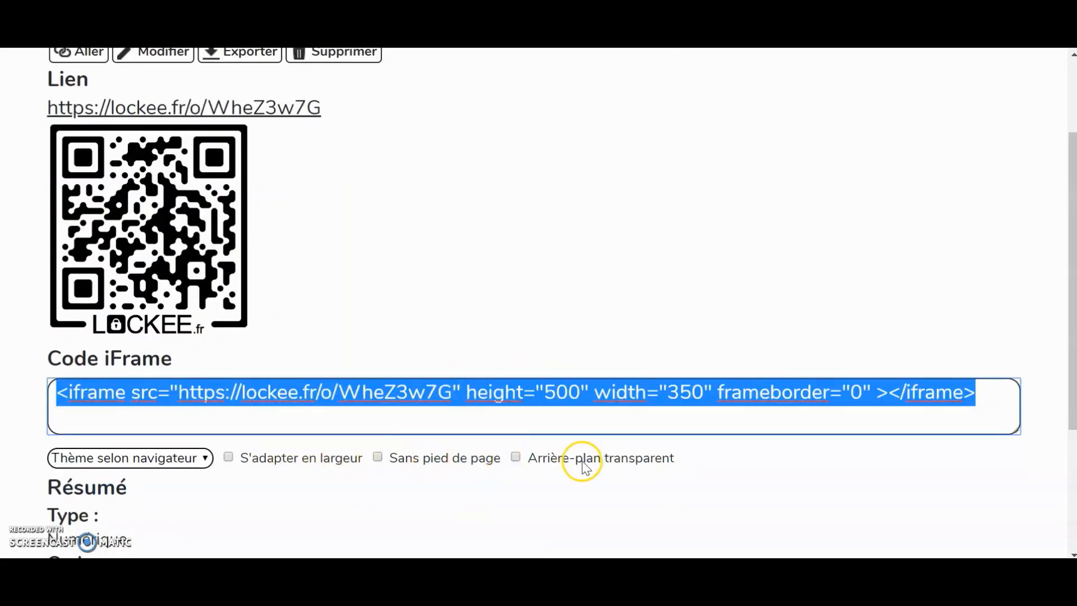
right_click(456, 381)
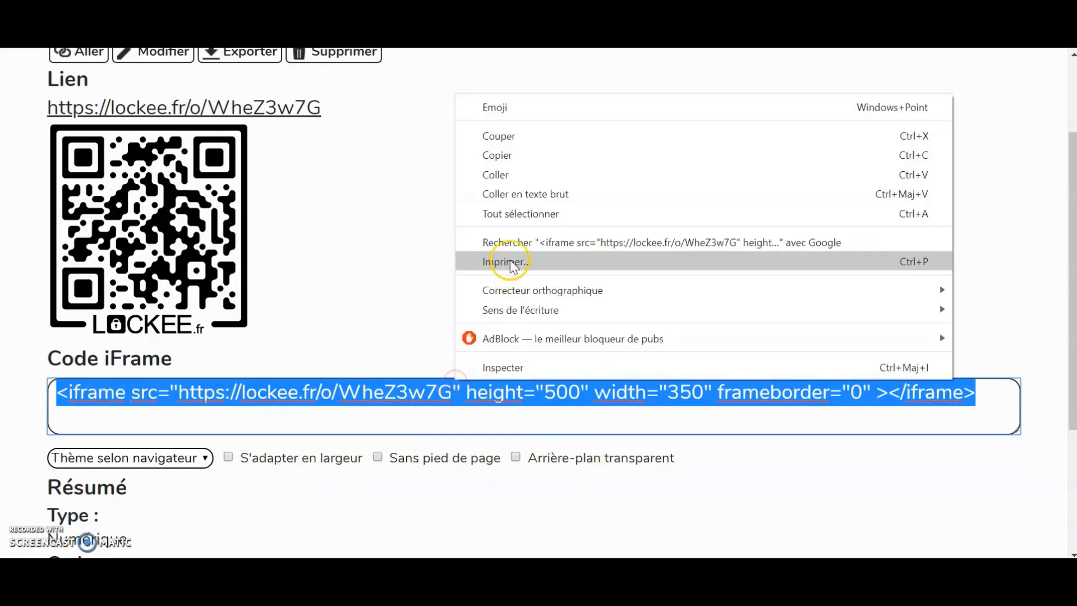
left_click(498, 154)
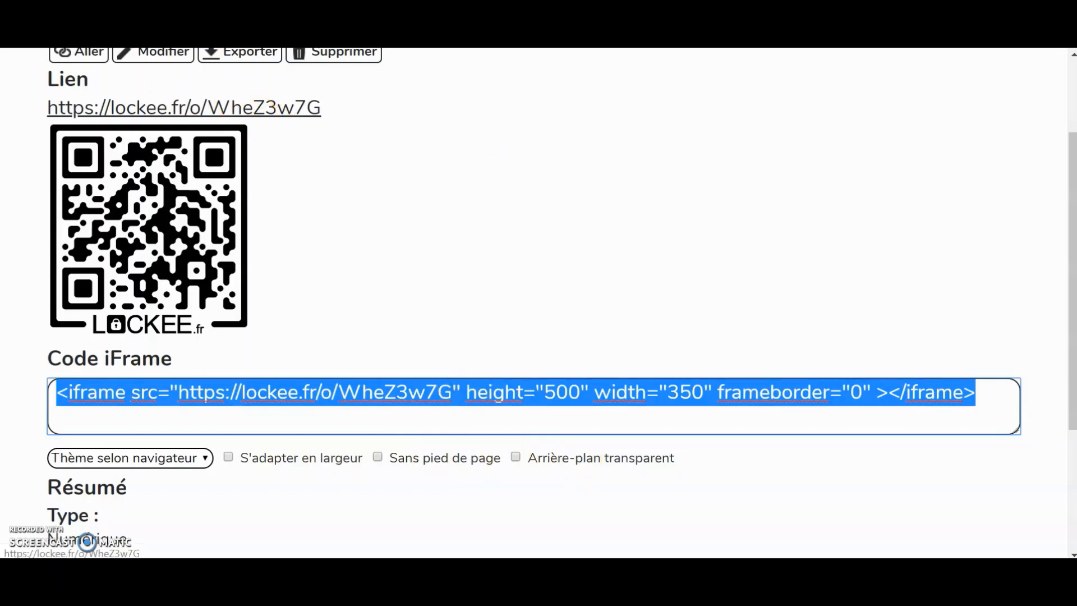
key("ctrl+shift+Tab")
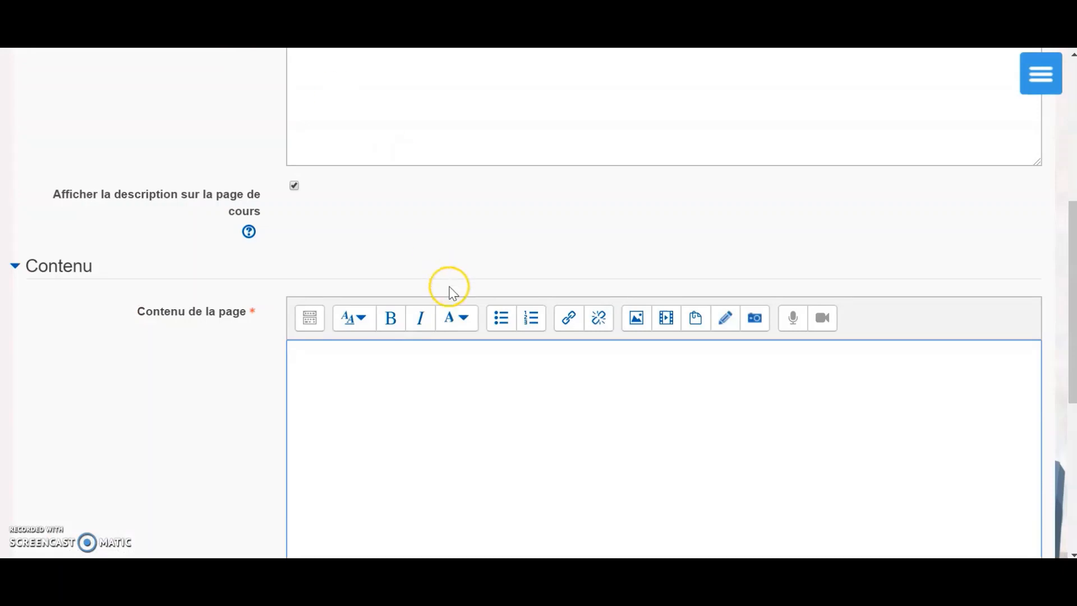
Embed the bombe eleaius padlock in the page content by inserting its iframe code as a link URL, and save the page, returning to the course.
left_click(552, 304)
left_click(567, 335)
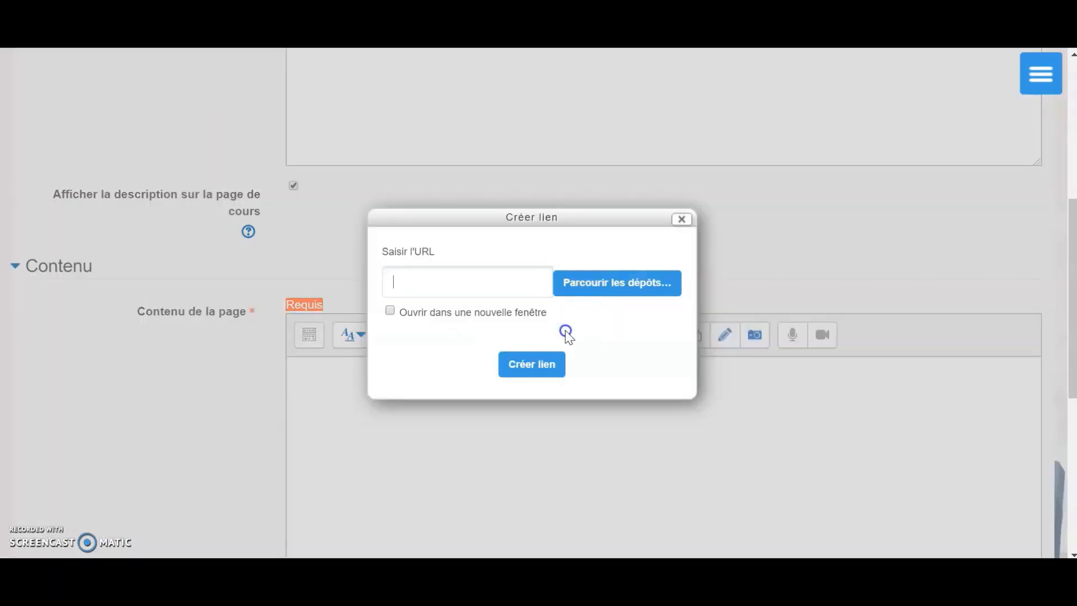
left_click(483, 287)
key("ctrl+v")
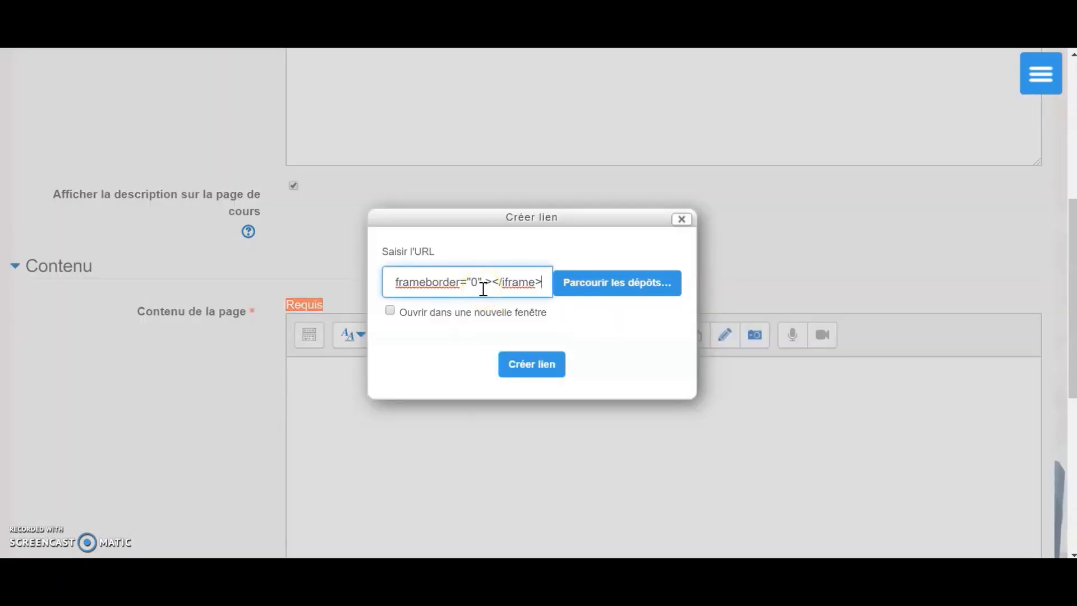
left_click(520, 354)
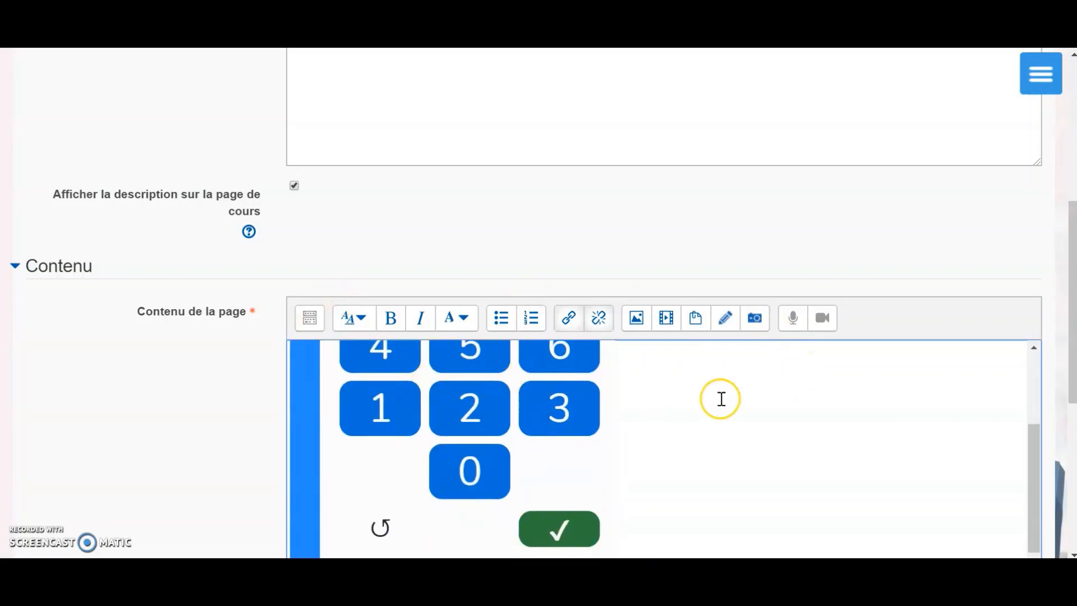
scroll(721, 399, "down", 7)
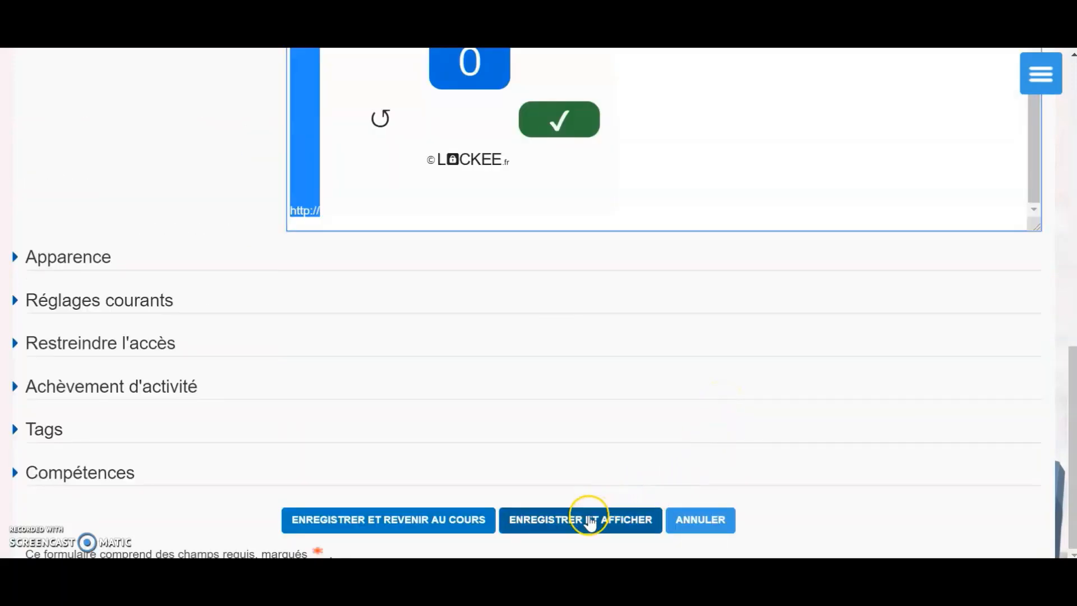
left_click(437, 521)
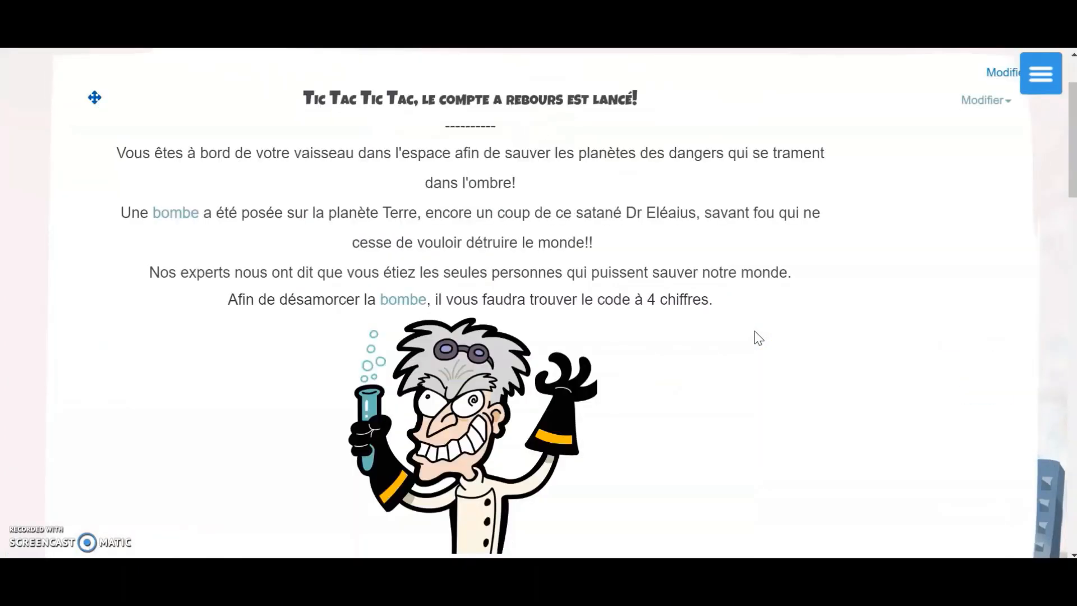
Go to the progression map on the course page and bring up the profile, role and course administration options.
scroll(755, 331, "down", 4)
scroll(758, 336, "down", 6)
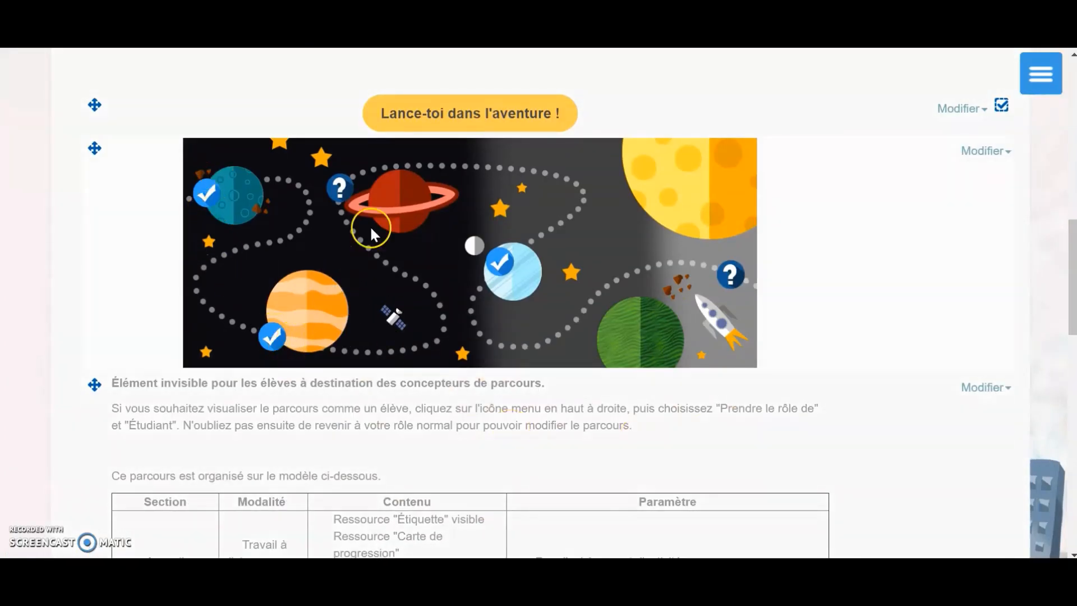
left_click(1040, 73)
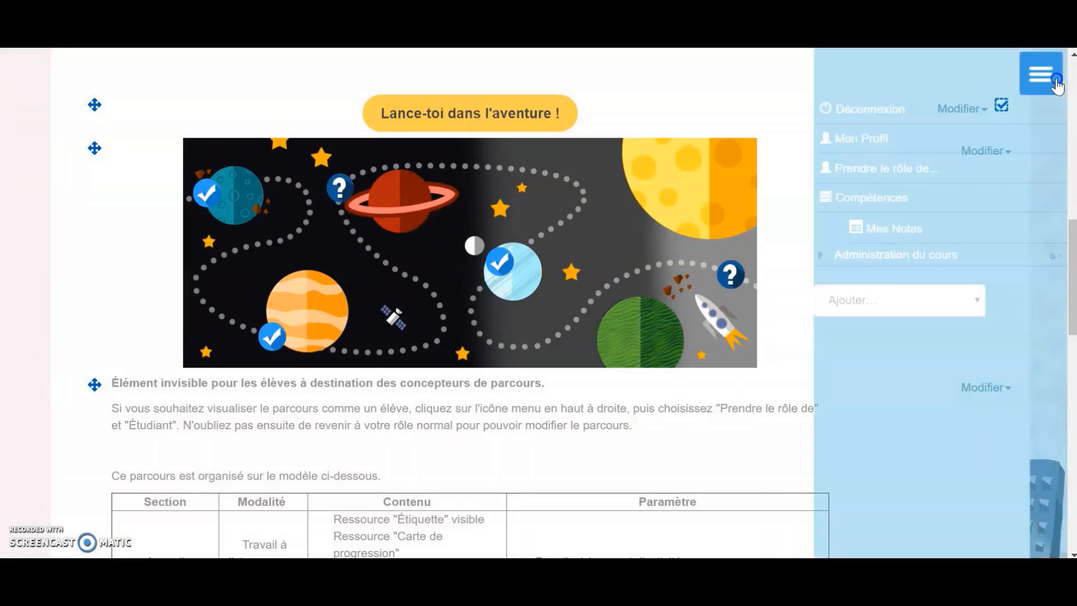